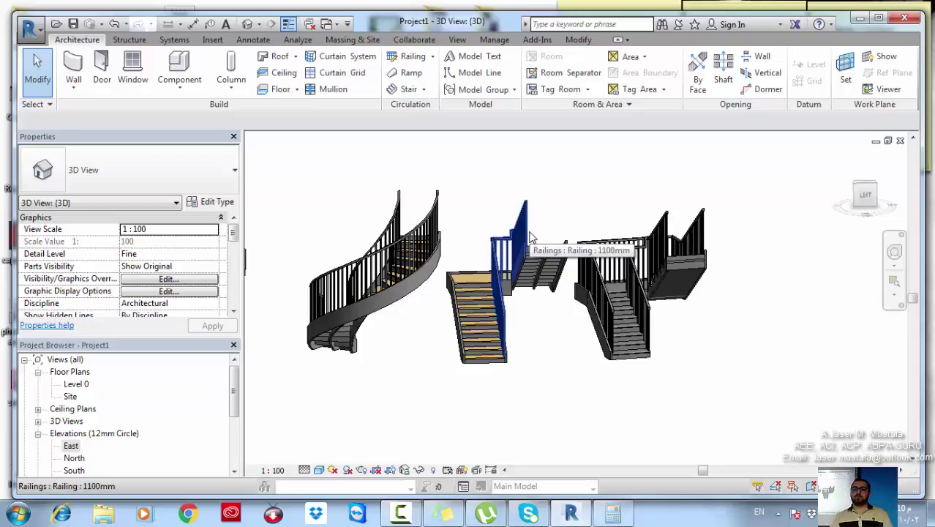
Open the Level 0 floor plan and start a new stair by sketch in the empty area above the existing stairs.
{"action": "double_click", "coordinate": [76, 385]}
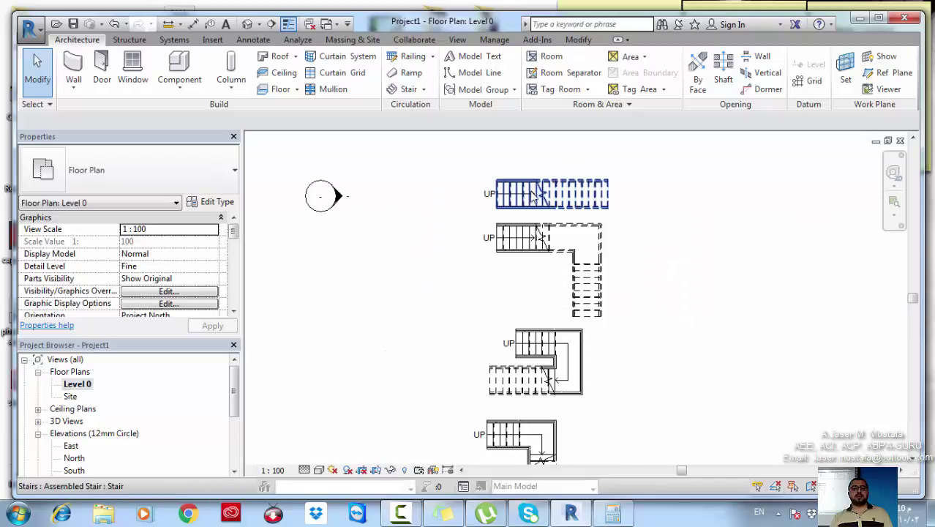
{"action": "scroll", "coordinate": [535, 193], "scroll_direction": "up", "scroll_amount": 4}
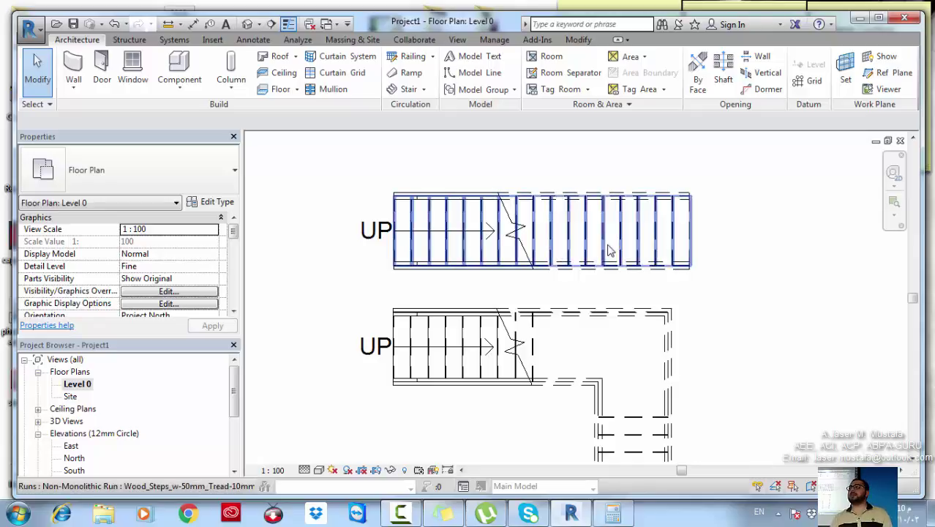
{"action": "scroll", "coordinate": [611, 250], "scroll_direction": "down", "scroll_amount": 4}
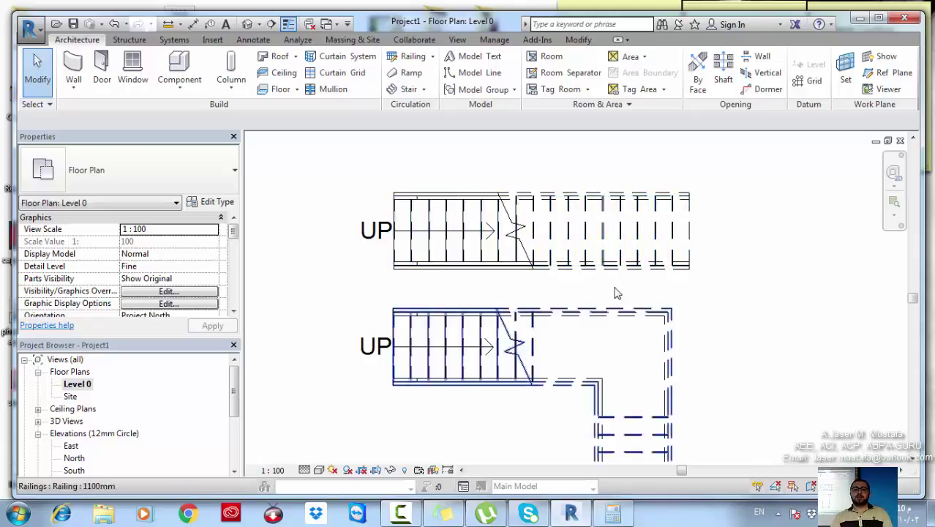
{"action": "middle_click_drag", "start_coordinate": [454, 259], "coordinate": [452, 259]}
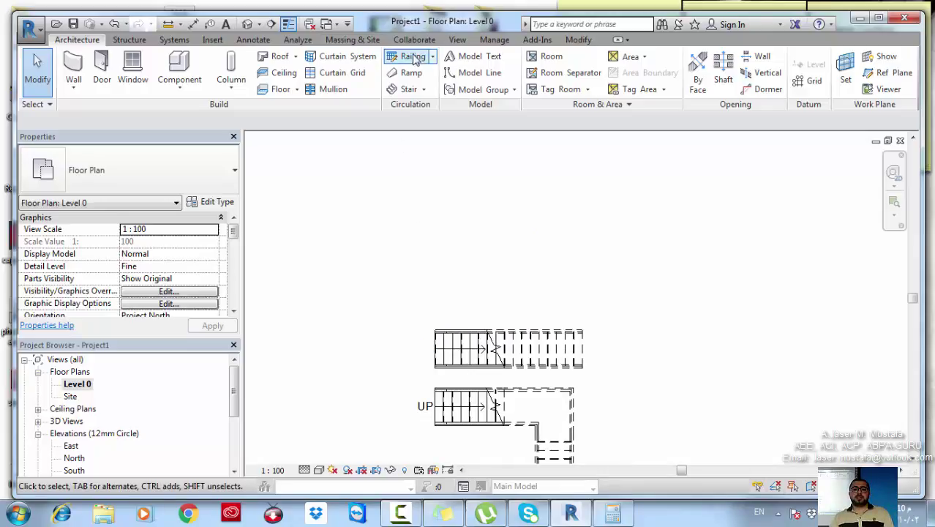
{"action": "left_click", "coordinate": [422, 89]}
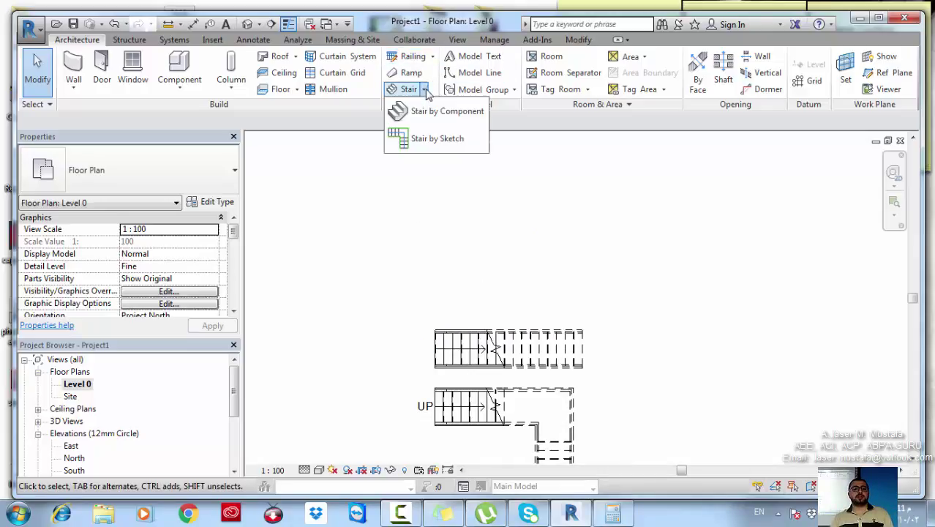
{"action": "left_click", "coordinate": [434, 141]}
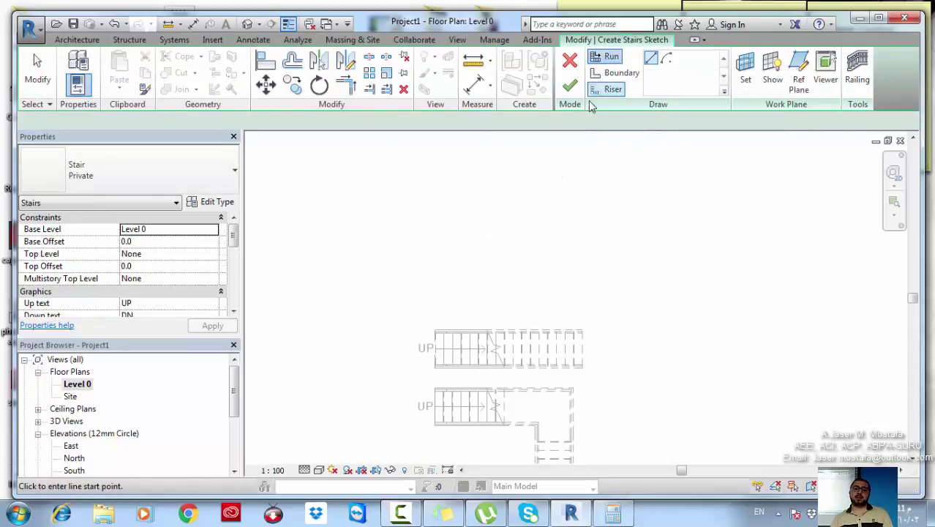
{"action": "left_click", "coordinate": [466, 169]}
{"action": "left_click", "coordinate": [545, 169]}
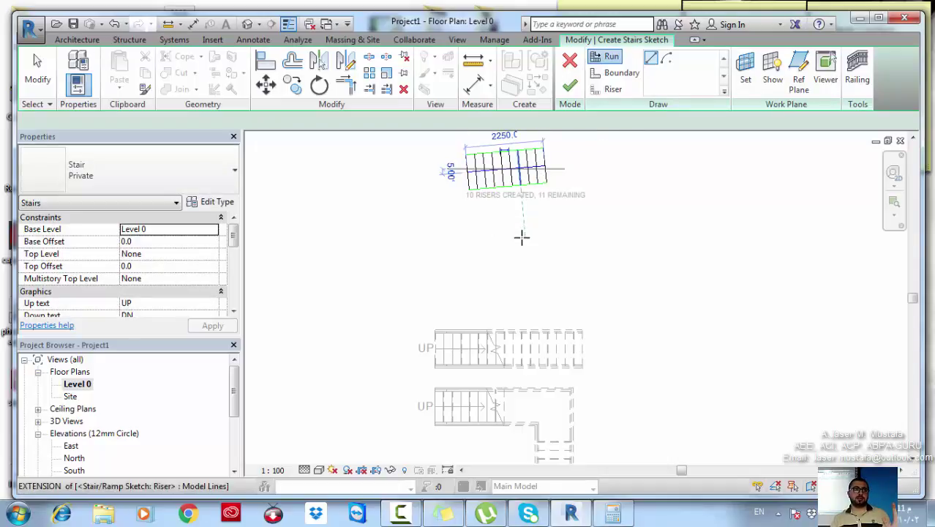
{"action": "key", "text": "ctrl+z"}
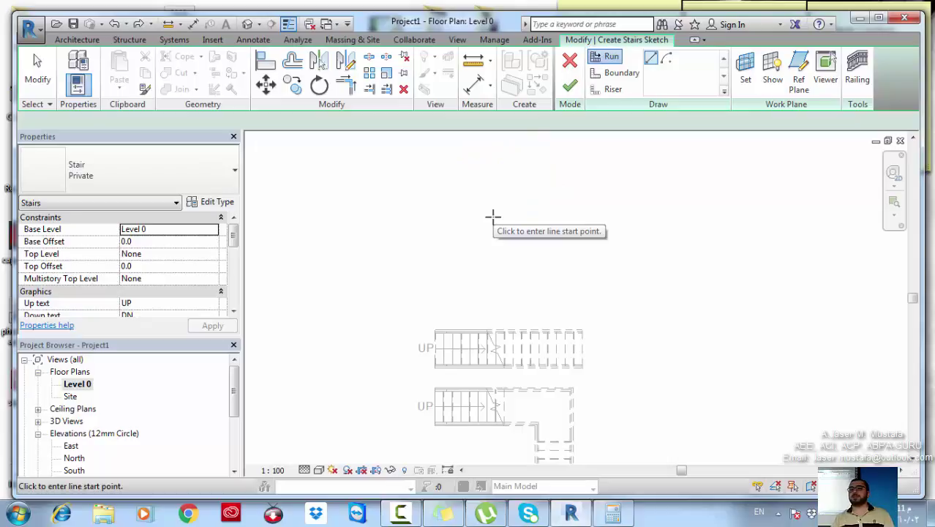
Sketch the stair's upper boundary as three connected zigzag lines above the existing stairs, the middle one about 3000 mm long.
{"action": "left_click", "coordinate": [619, 73]}
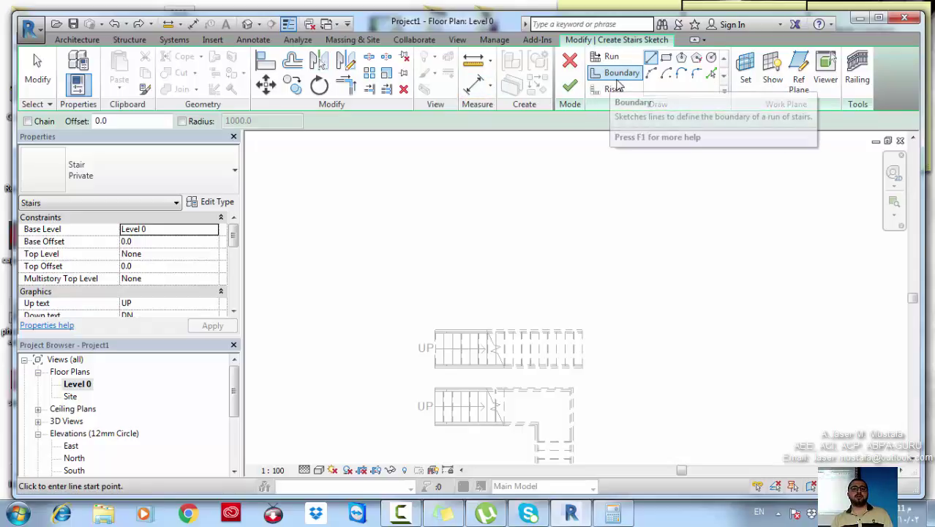
{"action": "middle_click_drag", "start_coordinate": [474, 223], "coordinate": [479, 240]}
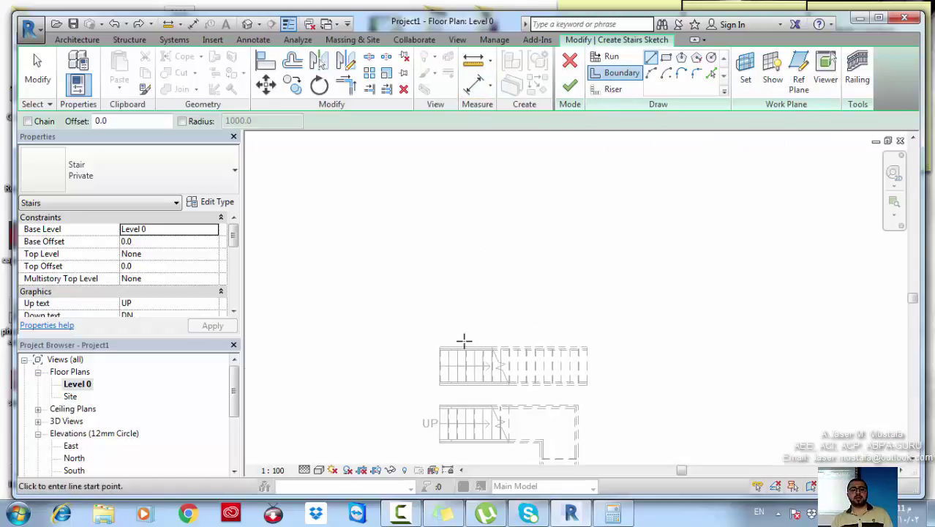
{"action": "middle_click_drag", "start_coordinate": [446, 289], "coordinate": [446, 301]}
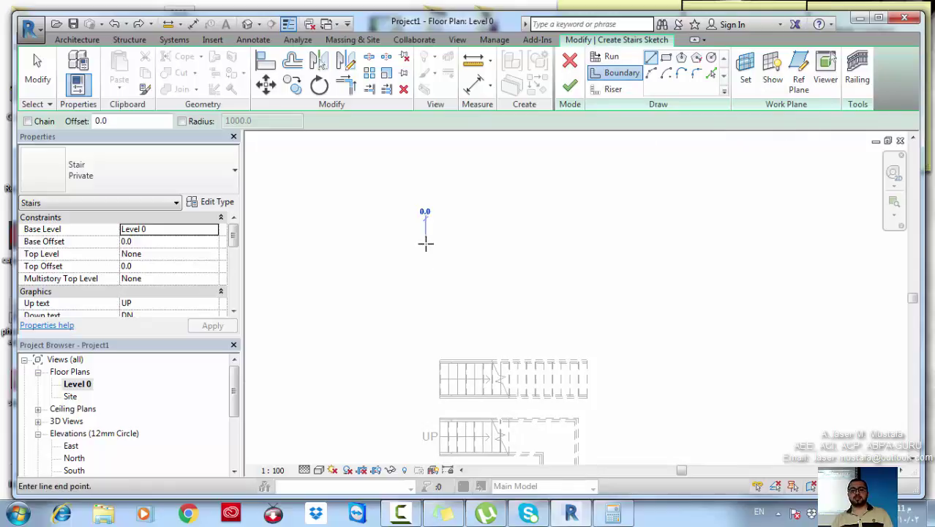
{"action": "left_click", "coordinate": [490, 200]}
{"action": "left_click", "coordinate": [489, 199]}
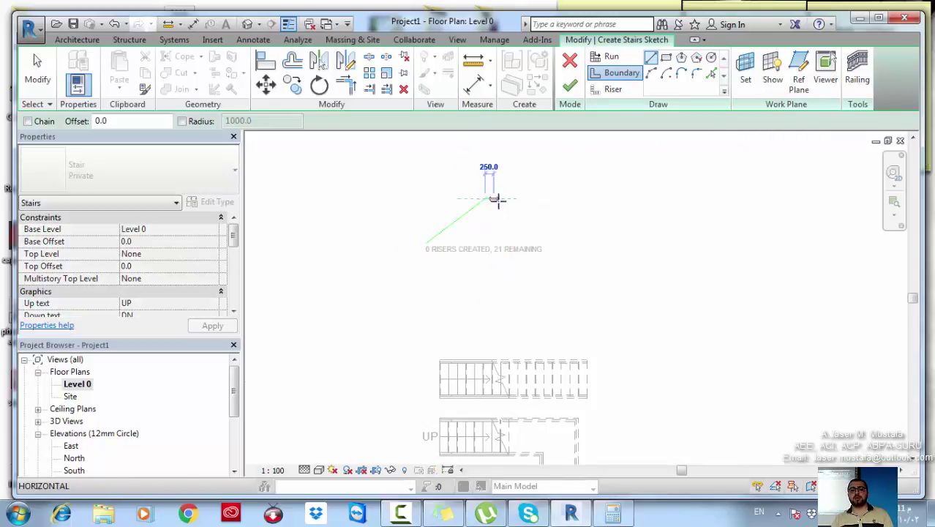
{"action": "key", "text": "Escape"}
{"action": "scroll", "coordinate": [503, 200], "scroll_direction": "up", "scroll_amount": 2}
{"action": "left_click", "coordinate": [480, 195]}
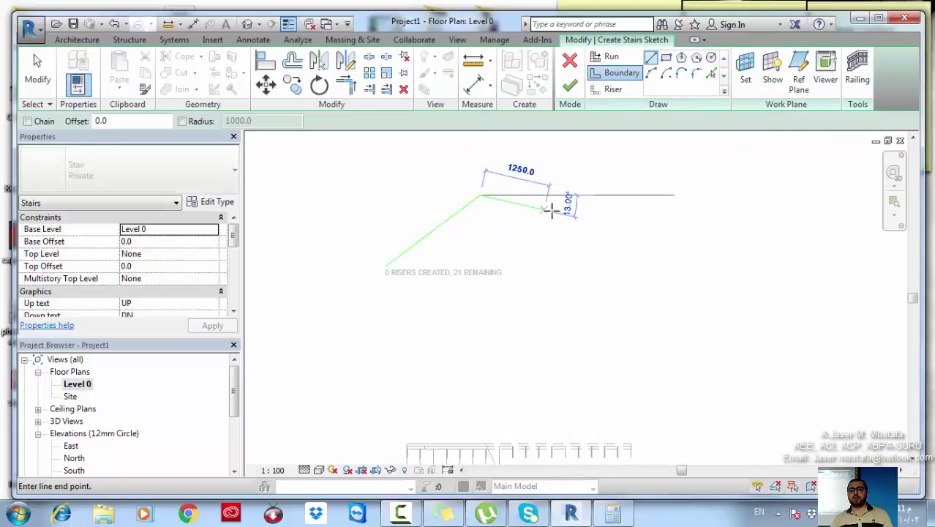
{"action": "scroll", "coordinate": [559, 210], "scroll_direction": "down", "scroll_amount": 2}
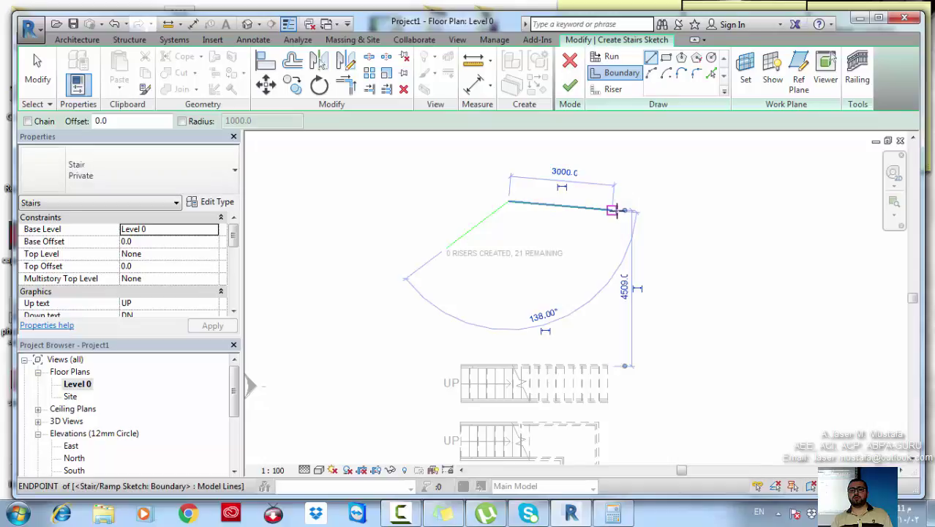
{"action": "left_click", "coordinate": [673, 164]}
Sketch the lower boundary as three connected zigzag lines between the upper boundary and the existing stairs.
{"action": "left_click", "coordinate": [456, 282]}
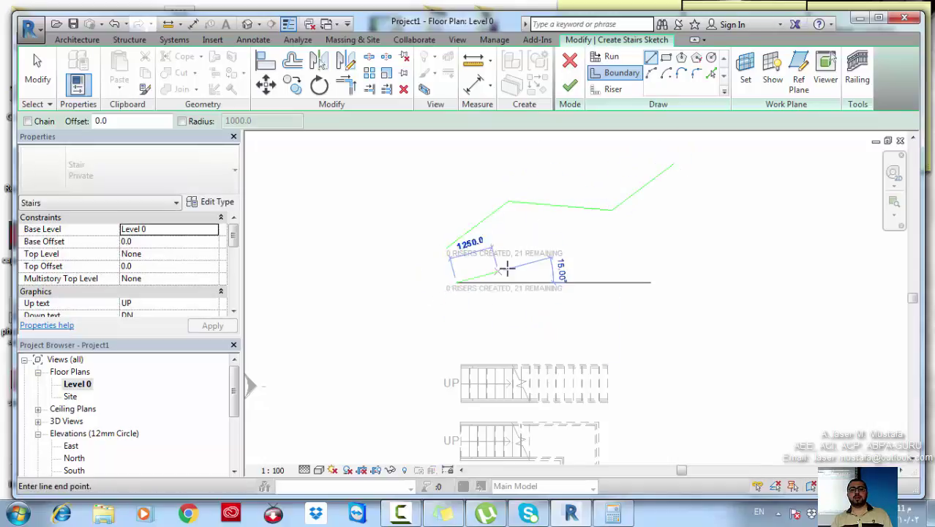
{"action": "left_click", "coordinate": [515, 266]}
{"action": "left_click", "coordinate": [515, 268]}
{"action": "left_click", "coordinate": [516, 268]}
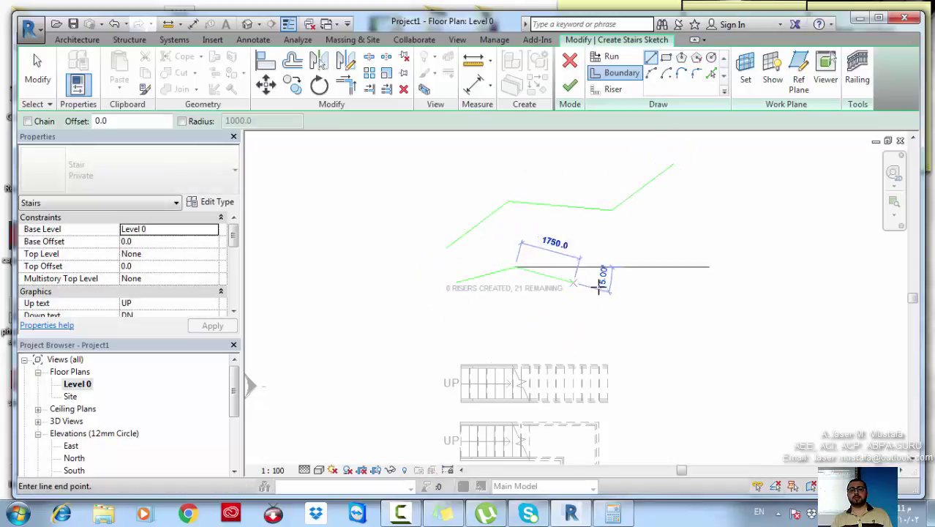
{"action": "left_click", "coordinate": [636, 294]}
{"action": "left_click", "coordinate": [636, 295]}
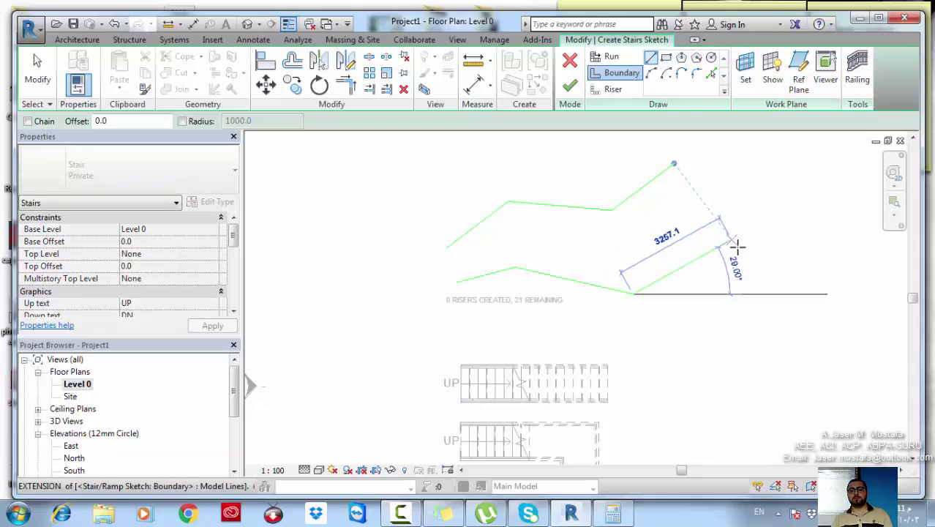
{"action": "left_click", "coordinate": [745, 269]}
{"action": "key", "text": "Escape"}
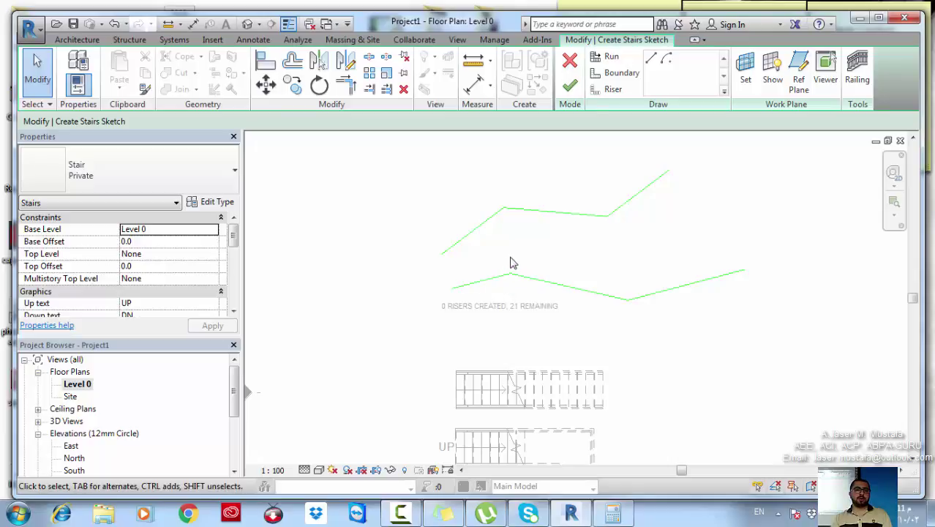
Sketch a riser about 1042 mm long joining the boundaries' start points and a vertical riser just beyond it.
{"action": "middle_click_drag", "start_coordinate": [510, 258], "coordinate": [502, 251]}
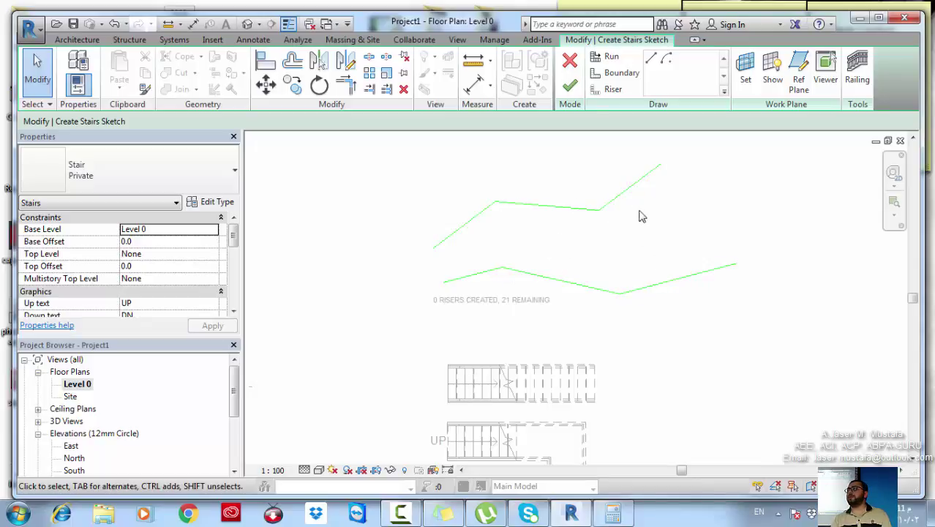
{"action": "left_click", "coordinate": [609, 90]}
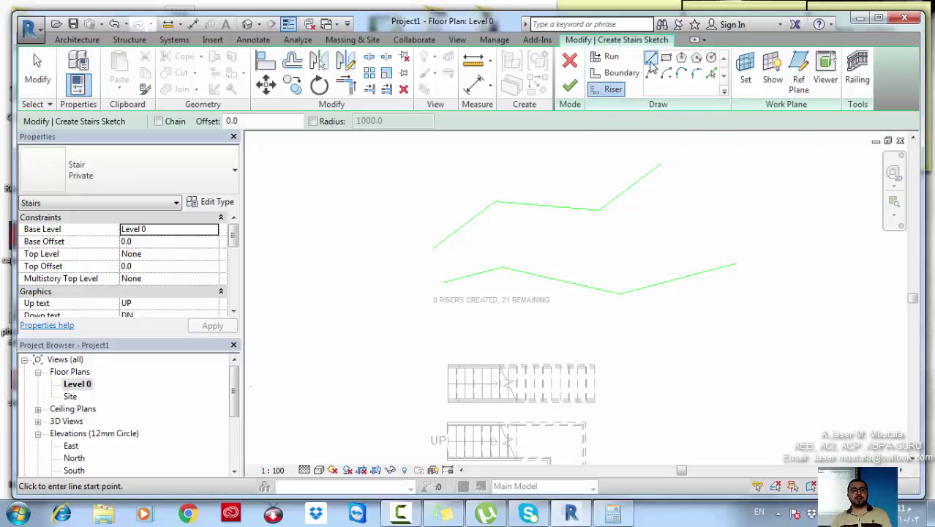
{"action": "left_click", "coordinate": [435, 248]}
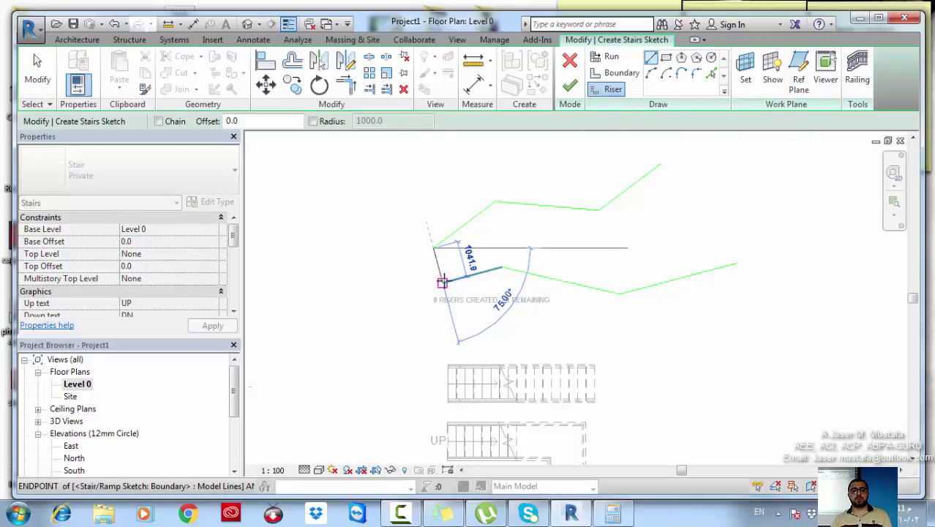
{"action": "scroll", "coordinate": [448, 272], "scroll_direction": "up", "scroll_amount": 3}
{"action": "left_click", "coordinate": [466, 295]}
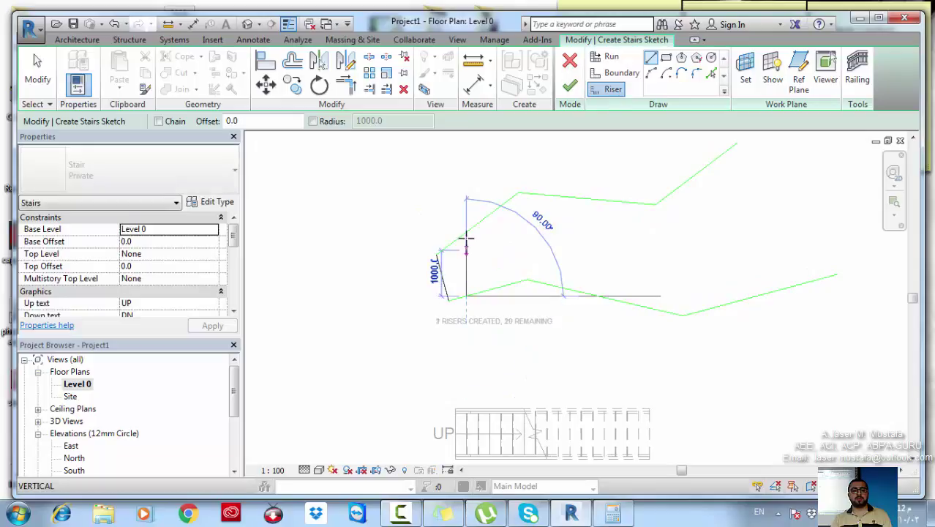
{"action": "left_click", "coordinate": [466, 231]}
Sketch a bent two-segment riser past the vertical one and a straight riser just beyond the boundaries' first corners.
{"action": "middle_click_drag", "start_coordinate": [484, 265], "coordinate": [460, 286]}
{"action": "scroll", "coordinate": [457, 244], "scroll_direction": "up", "scroll_amount": 2}
{"action": "left_click", "coordinate": [458, 241]}
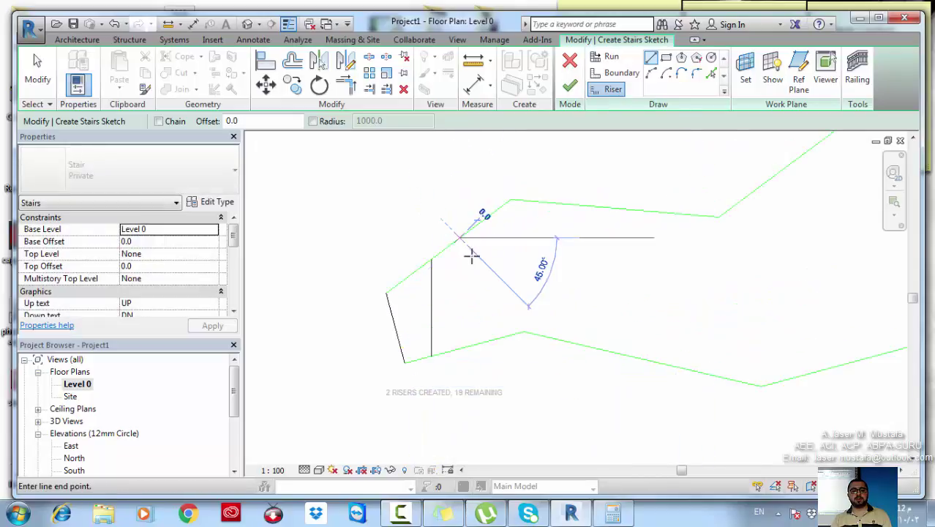
{"action": "left_click", "coordinate": [483, 261]}
{"action": "left_click", "coordinate": [482, 261]}
{"action": "left_click", "coordinate": [473, 344]}
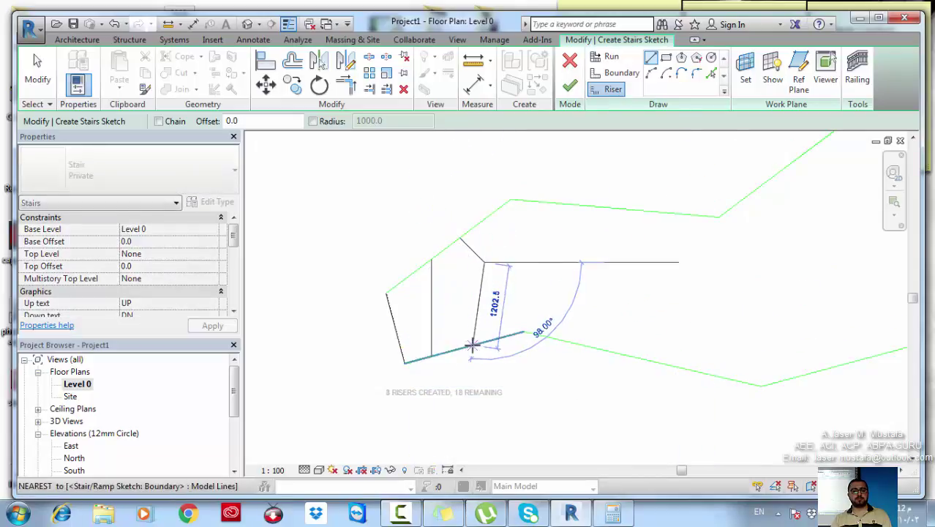
{"action": "left_click", "coordinate": [546, 336]}
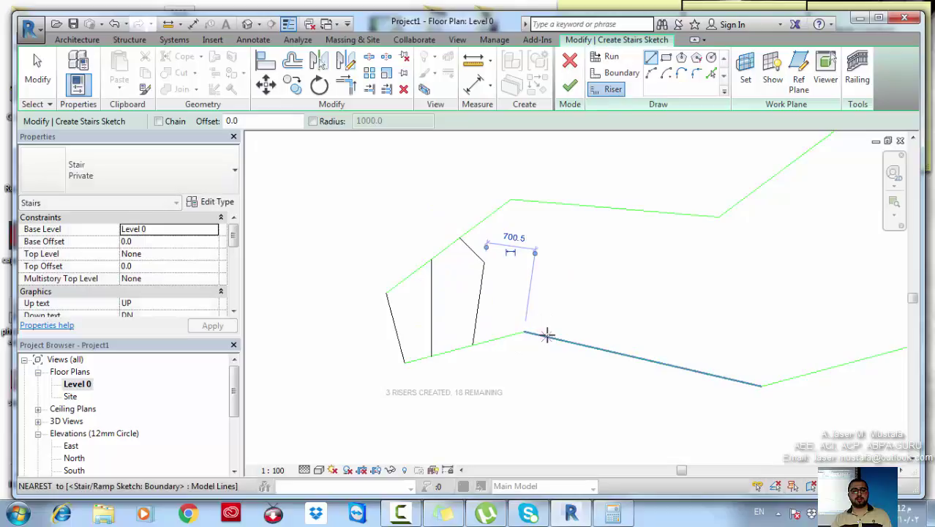
{"action": "left_click", "coordinate": [571, 204]}
Sketch a fifth riser as two connected lines between the boundaries, with its bend pointing toward the stair's far end.
{"action": "middle_click_drag", "start_coordinate": [617, 223], "coordinate": [526, 212]}
{"action": "left_click", "coordinate": [514, 200]}
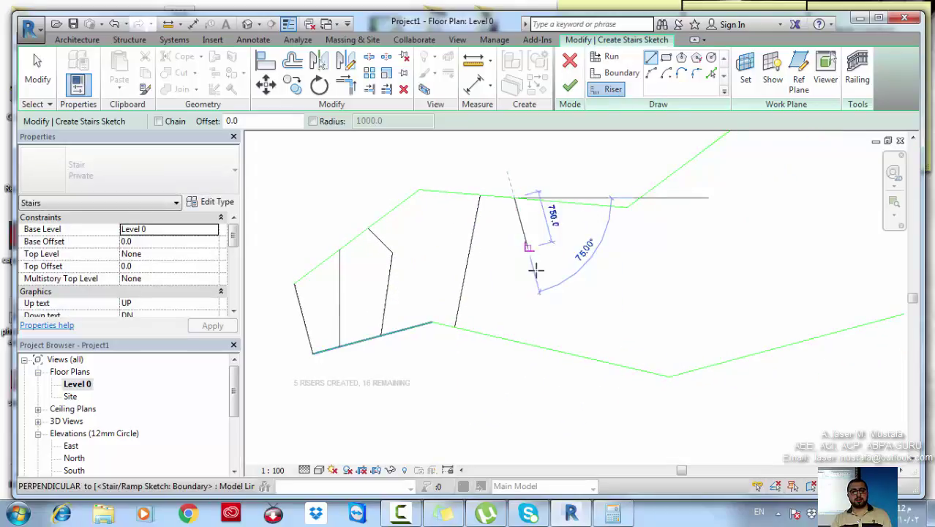
{"action": "left_click", "coordinate": [527, 265]}
{"action": "left_click", "coordinate": [527, 265]}
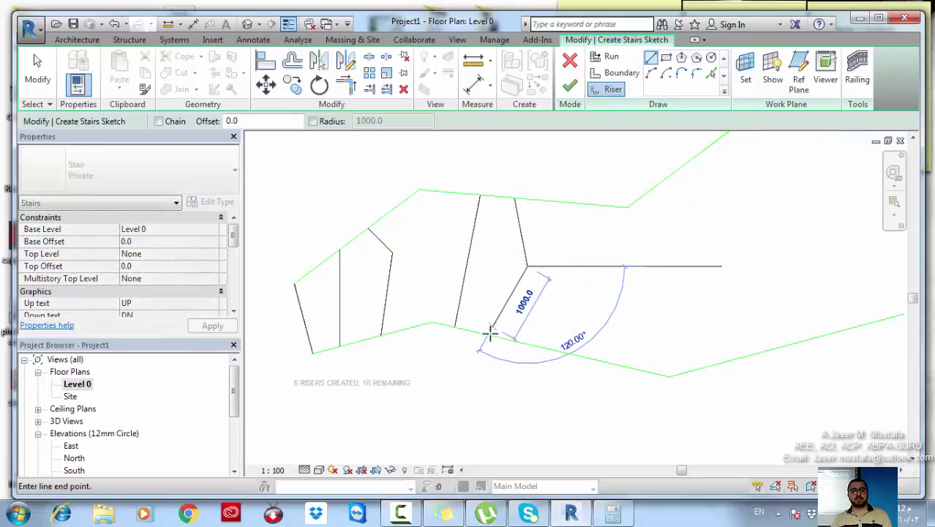
{"action": "left_click", "coordinate": [489, 333]}
Sketch a sixth riser as two connected lines between the boundaries, with its bend pointing back toward the stair's start.
{"action": "middle_click_drag", "start_coordinate": [545, 348], "coordinate": [510, 332]}
{"action": "left_click", "coordinate": [525, 335]}
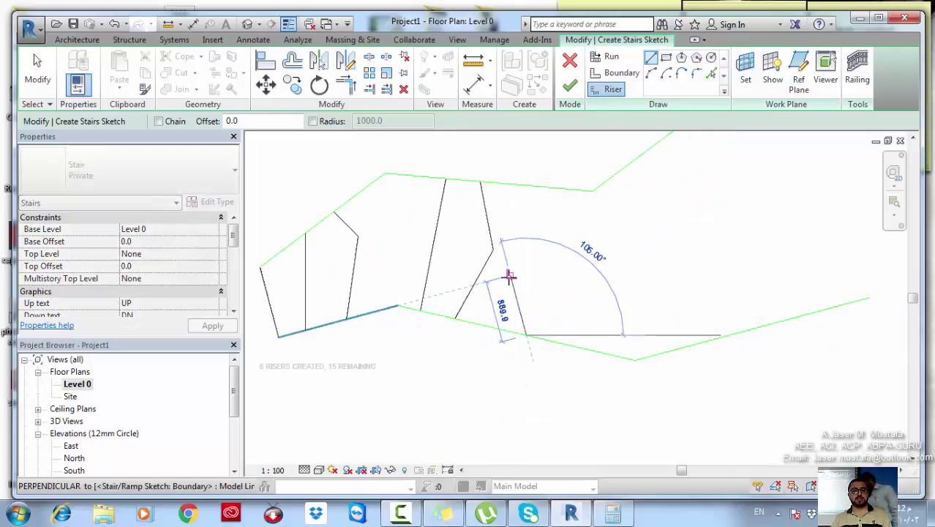
{"action": "left_click", "coordinate": [510, 274]}
{"action": "left_click", "coordinate": [510, 274]}
{"action": "left_click", "coordinate": [548, 189]}
Sketch a bent seventh riser just past the boundaries' second corners, with its upper segment about 750 mm long.
{"action": "middle_click_drag", "start_coordinate": [554, 273], "coordinate": [486, 274]}
{"action": "left_click", "coordinate": [543, 182]}
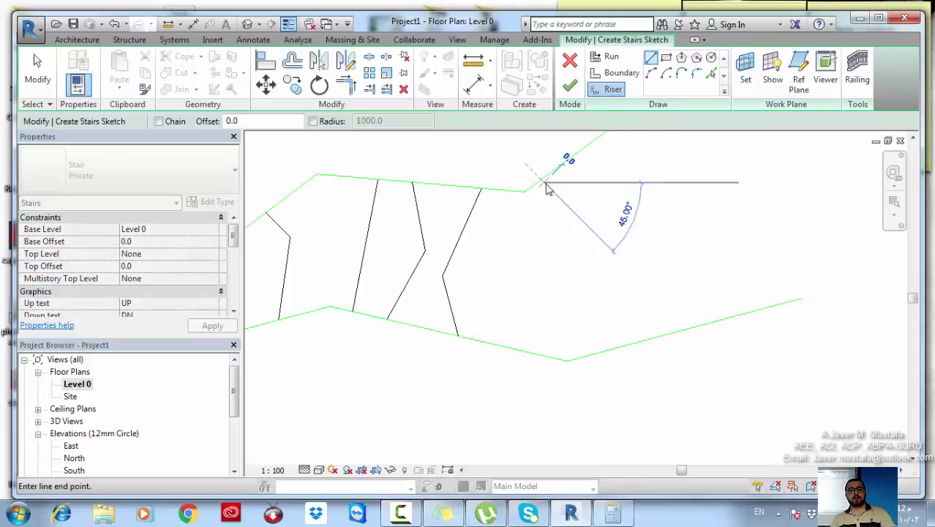
{"action": "left_click", "coordinate": [570, 223]}
{"action": "left_click", "coordinate": [569, 224]}
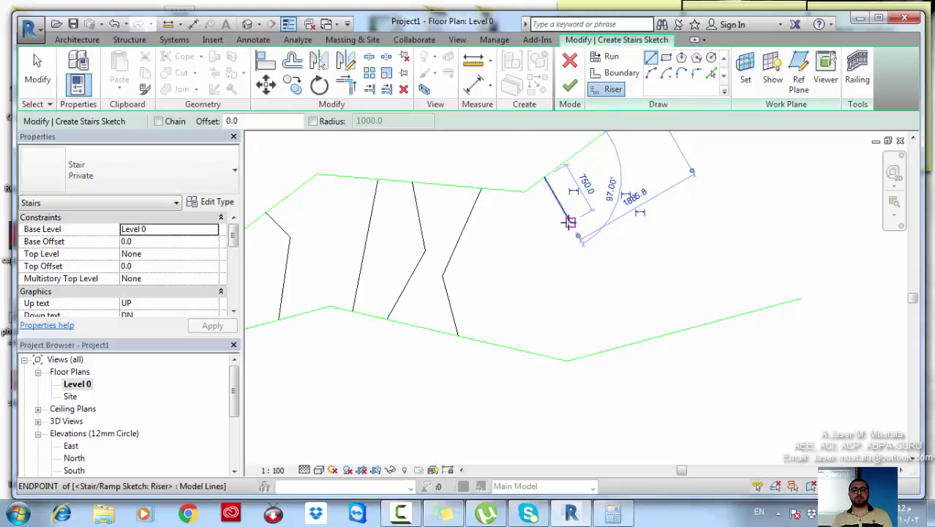
{"action": "left_click", "coordinate": [577, 357]}
Sketch a bent eighth riser across the last boundary segments, with segments about 750 mm and 2250 mm long.
{"action": "middle_click_drag", "start_coordinate": [555, 338], "coordinate": [489, 365]}
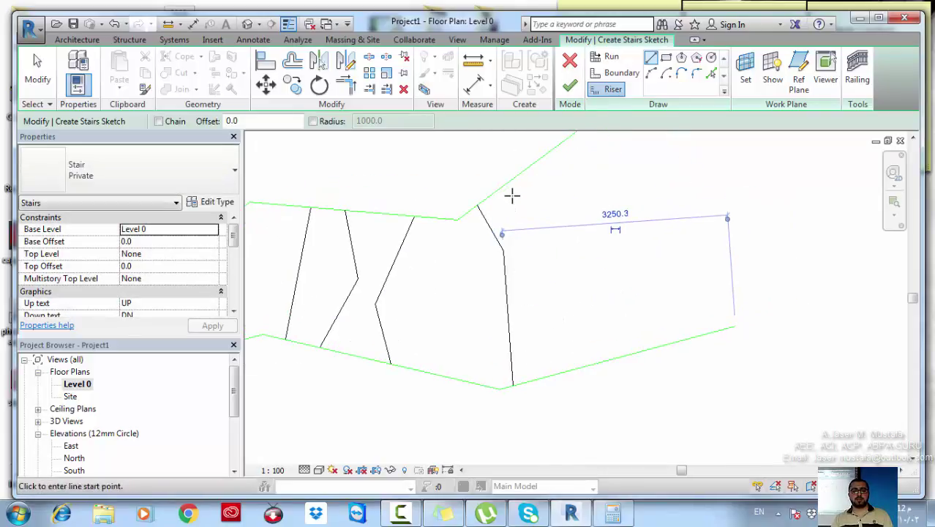
{"action": "left_click", "coordinate": [512, 180]}
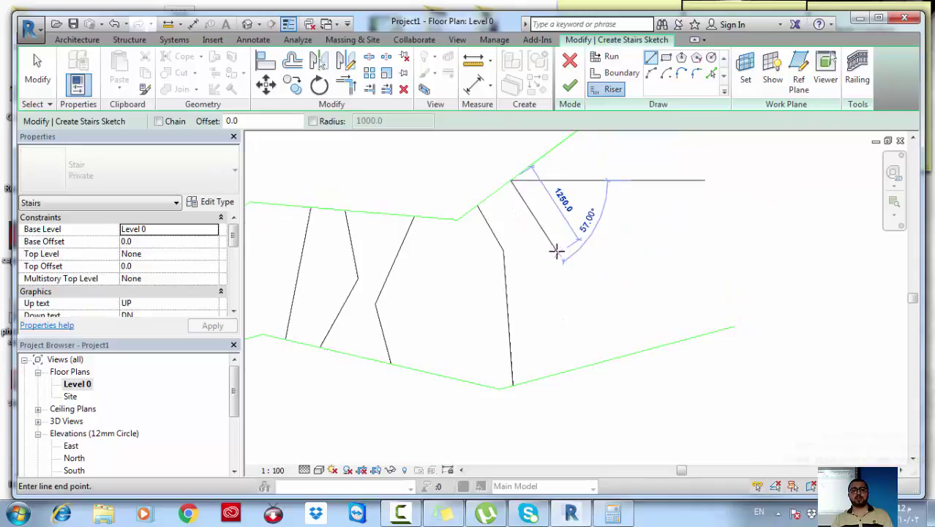
{"action": "left_click", "coordinate": [556, 206]}
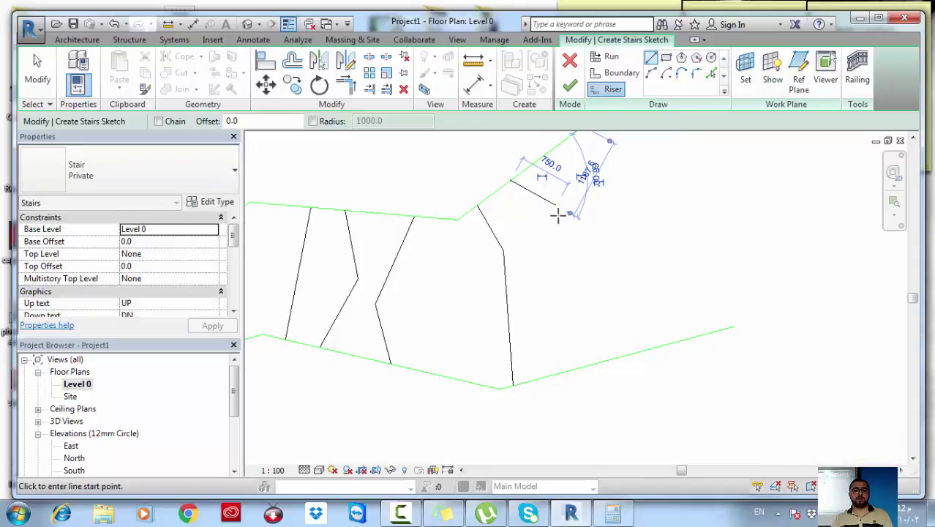
{"action": "left_click", "coordinate": [604, 356]}
Sketch a bent ninth riser joining the two boundaries' far endpoints, with its lower segment about 2090 mm long.
{"action": "middle_click_drag", "start_coordinate": [671, 342], "coordinate": [633, 362]}
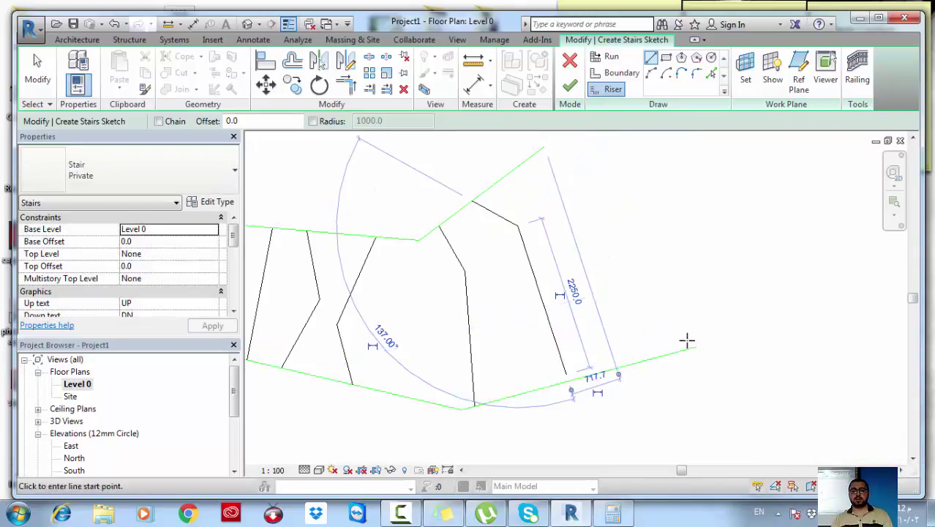
{"action": "left_click", "coordinate": [696, 346]}
{"action": "left_click", "coordinate": [582, 254]}
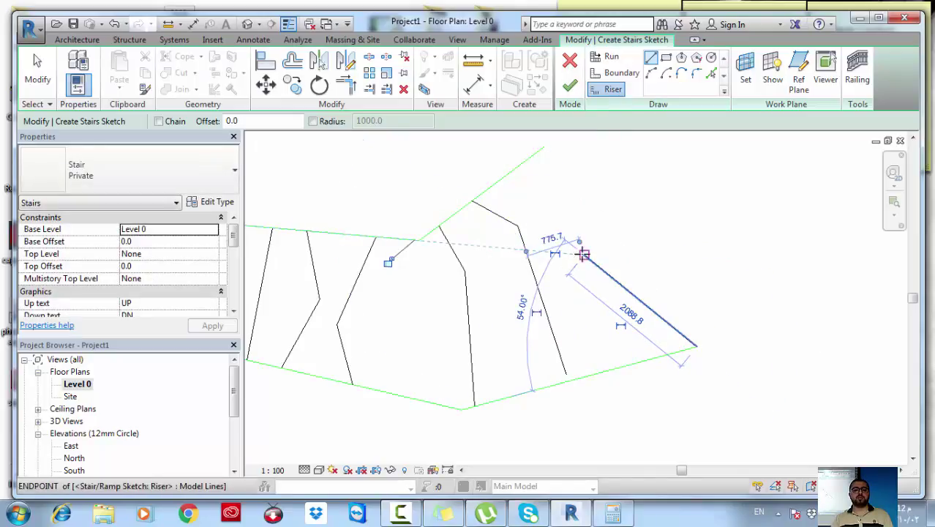
{"action": "left_click", "coordinate": [583, 254]}
{"action": "left_click", "coordinate": [544, 147]}
{"action": "scroll", "coordinate": [560, 214], "scroll_direction": "down", "scroll_amount": 1}
{"action": "middle_click_drag", "start_coordinate": [555, 231], "coordinate": [615, 246]}
{"action": "key", "text": "Escape"}
{"action": "key", "text": "Escape"}
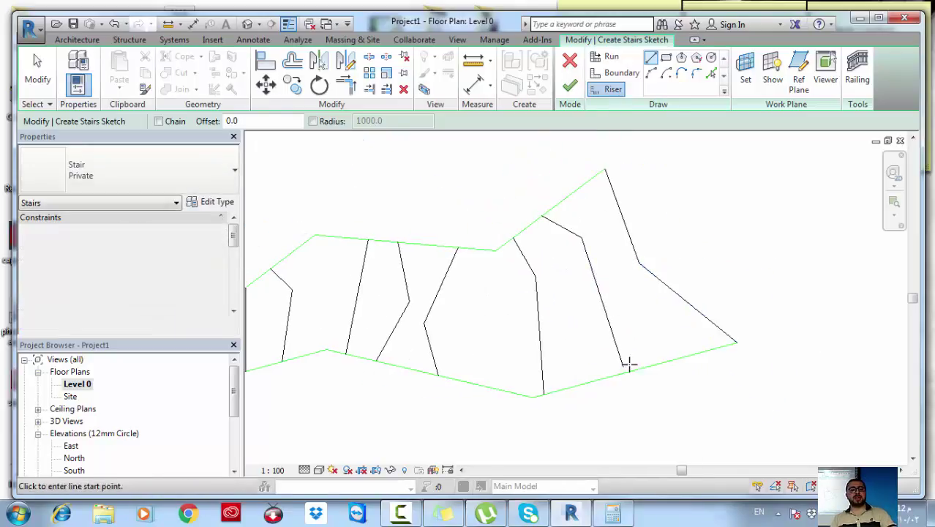
Extend the eighth riser's lower segment to meet the lower boundary line.
{"action": "scroll", "coordinate": [644, 362], "scroll_direction": "up", "scroll_amount": 2}
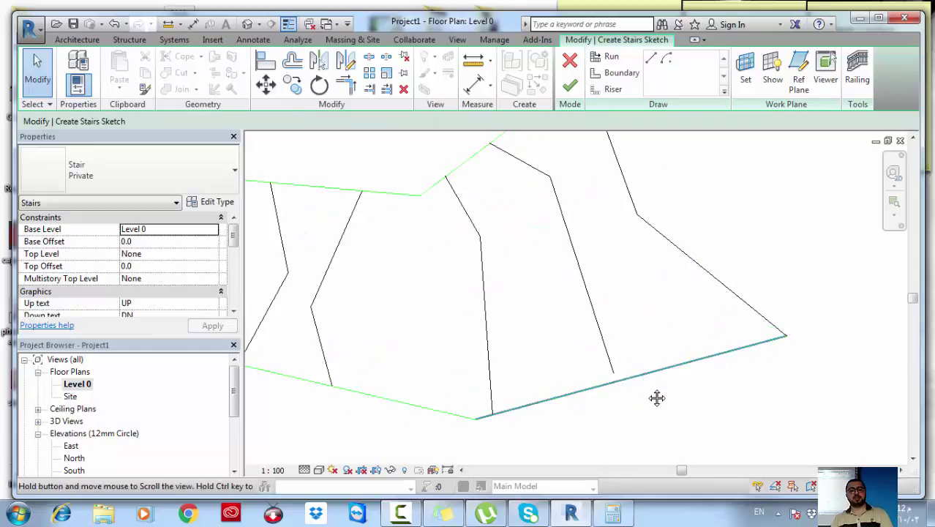
{"action": "left_click", "coordinate": [388, 90]}
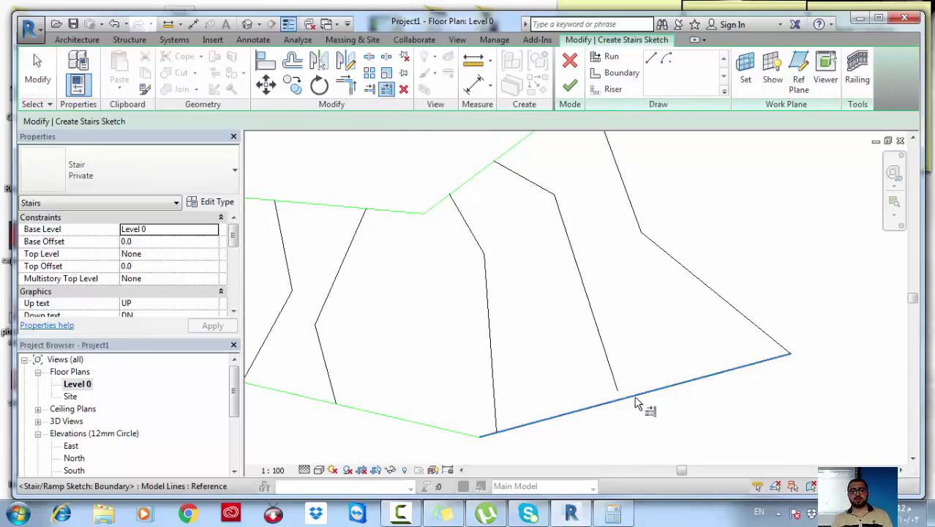
{"action": "left_click", "coordinate": [647, 393]}
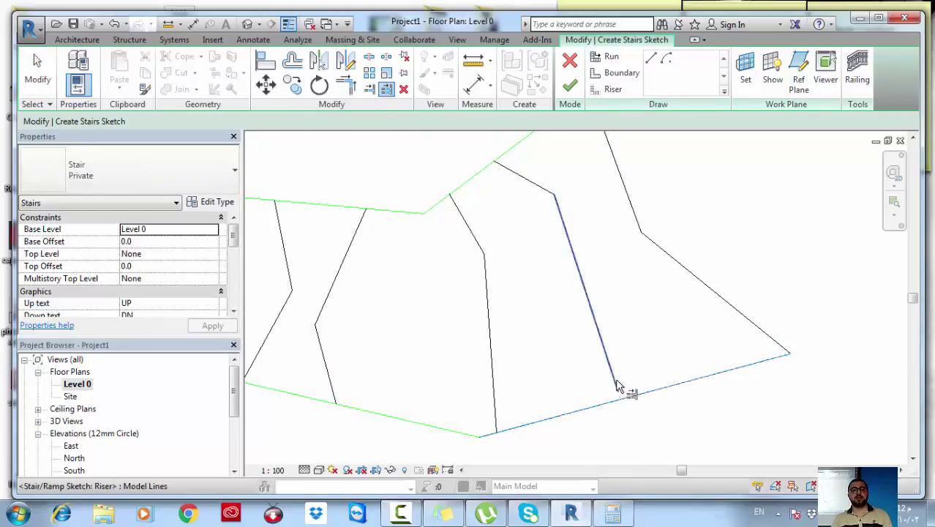
{"action": "left_click", "coordinate": [622, 380]}
{"action": "scroll", "coordinate": [646, 344], "scroll_direction": "down", "scroll_amount": 2}
{"action": "key", "text": "Escape"}
{"action": "key", "text": "Escape"}
Examine the stair sketch from the first riser to the last, checking how the risers meet both boundaries.
{"action": "scroll", "coordinate": [618, 336], "scroll_direction": "down", "scroll_amount": 3}
{"action": "middle_click_drag", "start_coordinate": [616, 343], "coordinate": [698, 289]}
{"action": "scroll", "coordinate": [459, 310], "scroll_direction": "up", "scroll_amount": 1}
{"action": "scroll", "coordinate": [455, 309], "scroll_direction": "up", "scroll_amount": 1}
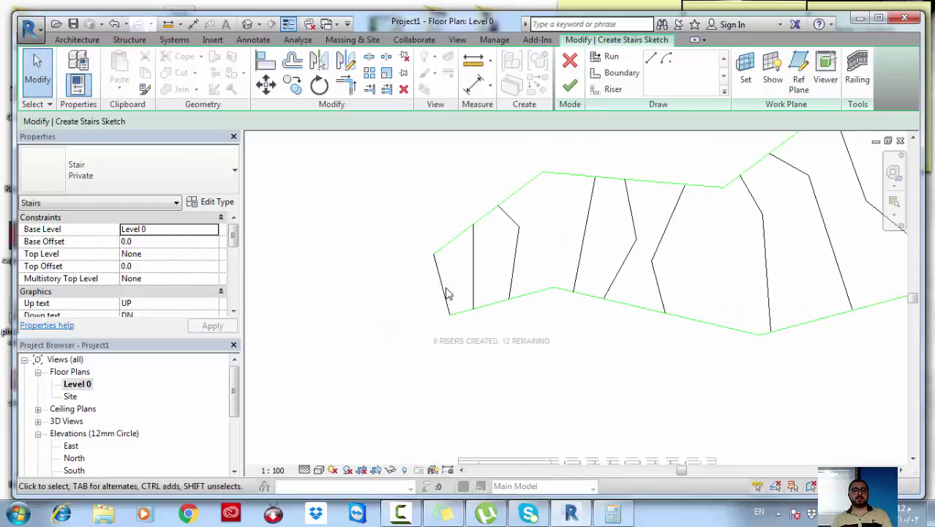
{"action": "scroll", "coordinate": [465, 303], "scroll_direction": "down", "scroll_amount": 1}
{"action": "middle_click_drag", "start_coordinate": [523, 312], "coordinate": [476, 311]}
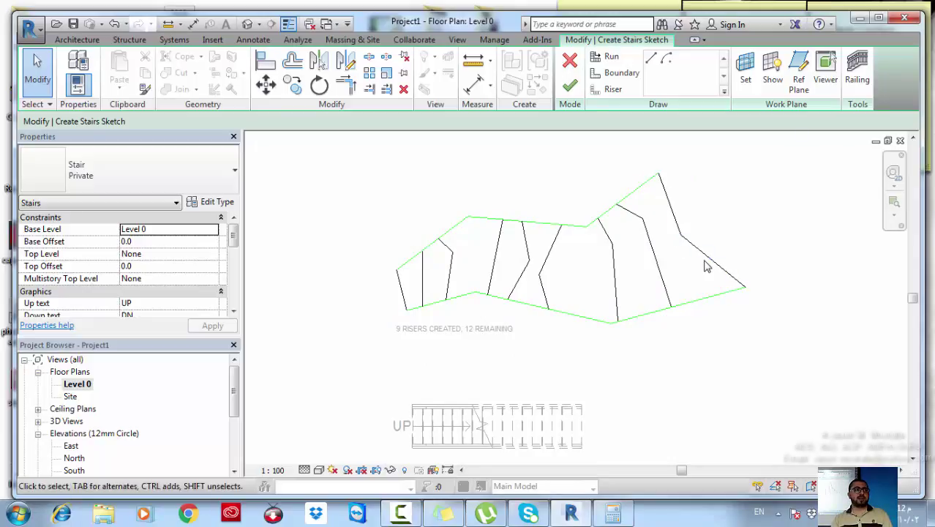
{"action": "scroll", "coordinate": [676, 269], "scroll_direction": "up", "scroll_amount": 1}
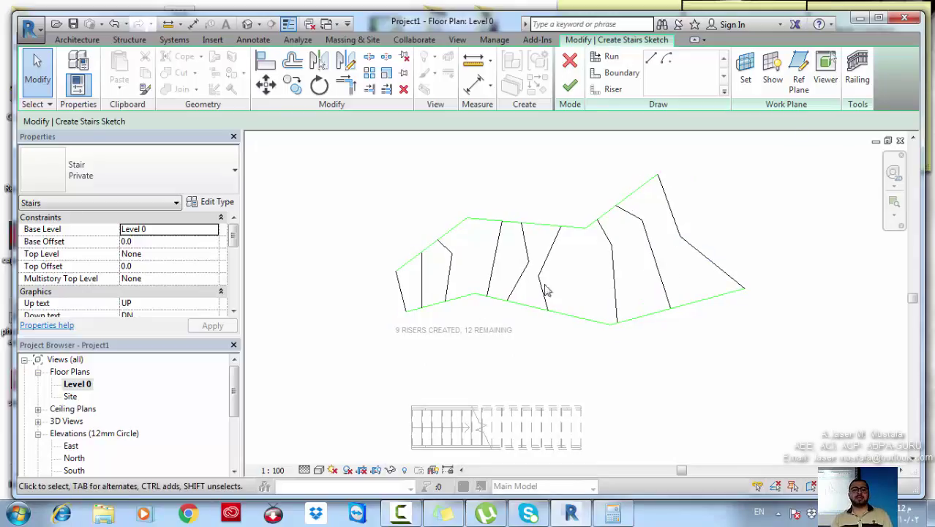
{"action": "scroll", "coordinate": [403, 278], "scroll_direction": "up", "scroll_amount": 2}
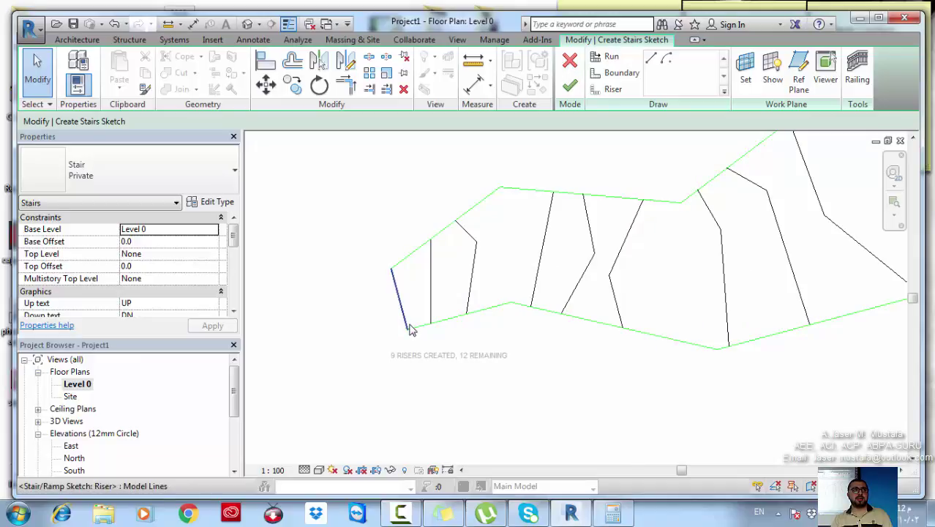
{"action": "scroll", "coordinate": [411, 329], "scroll_direction": "down", "scroll_amount": 1}
{"action": "middle_click_drag", "start_coordinate": [501, 306], "coordinate": [460, 308]}
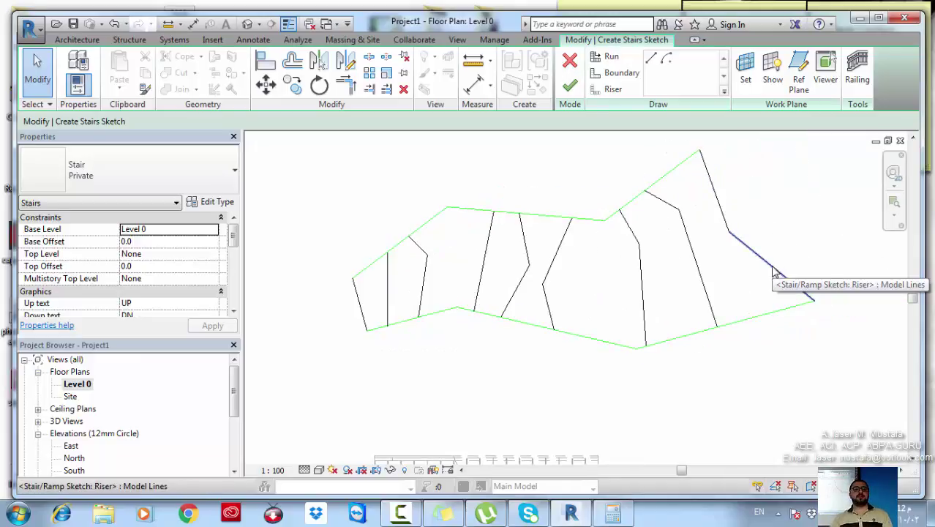
{"action": "middle_click_drag", "start_coordinate": [460, 263], "coordinate": [467, 296]}
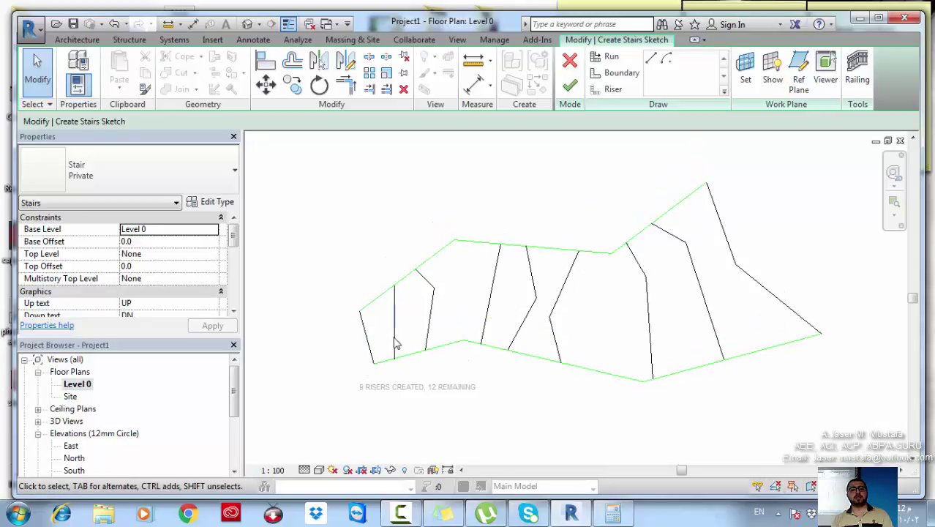
{"action": "middle_click_drag", "start_coordinate": [501, 355], "coordinate": [490, 341]}
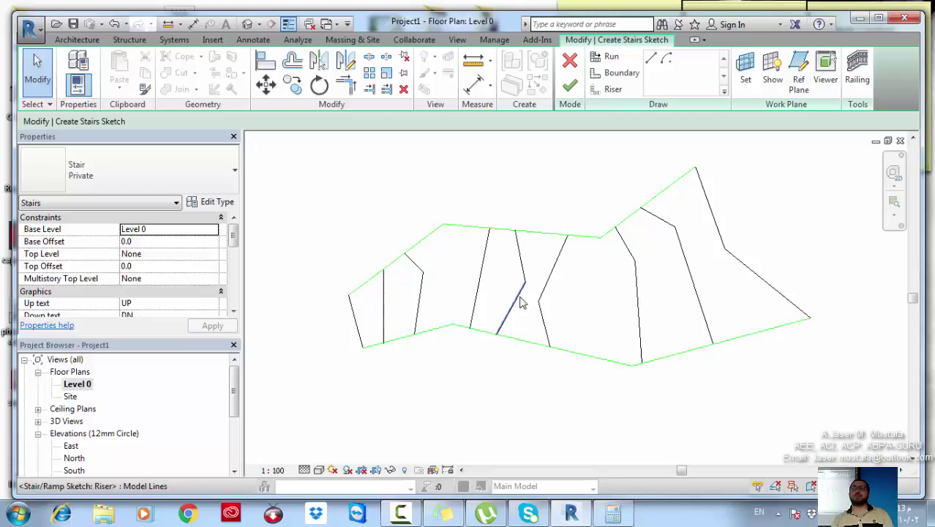
{"action": "middle_click_drag", "start_coordinate": [526, 306], "coordinate": [519, 320]}
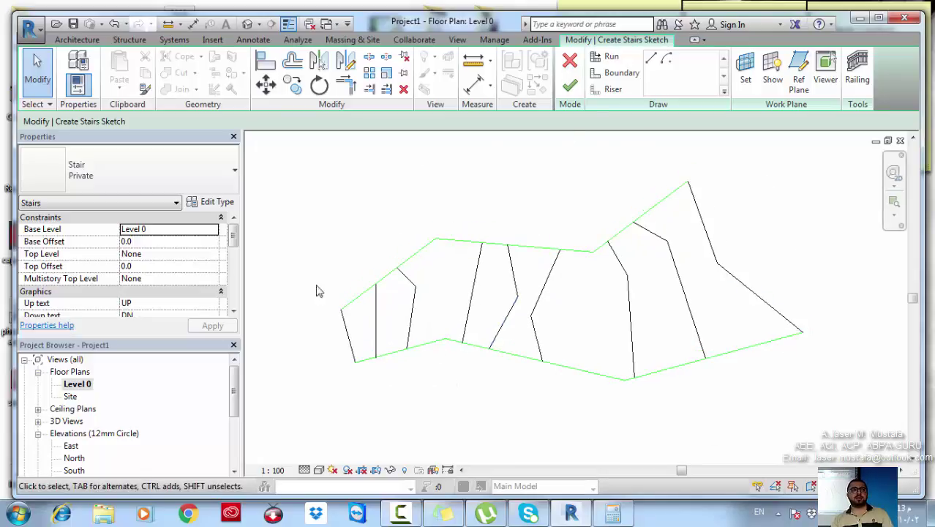
Finish the free-form stair sketch and open the 3D view with the stair deselected.
{"action": "left_click", "coordinate": [567, 93]}
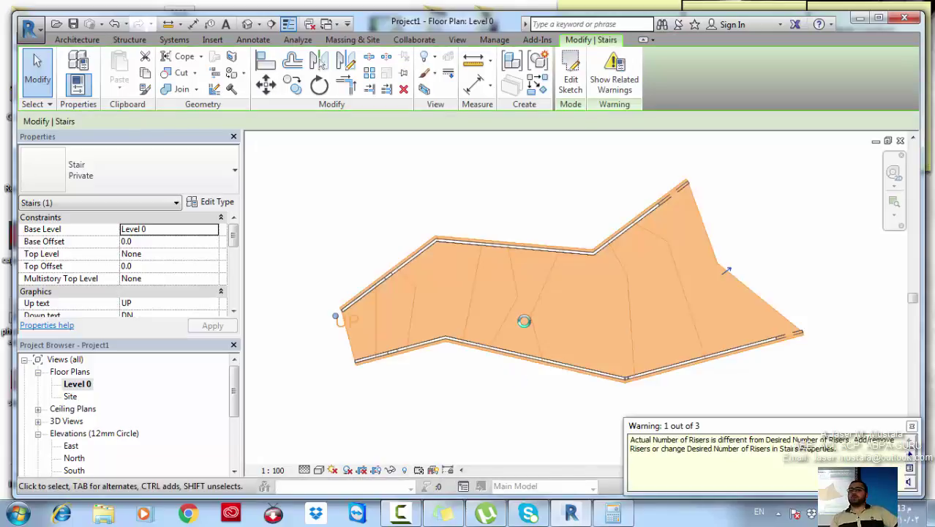
{"action": "middle_click_drag", "start_coordinate": [450, 260], "coordinate": [436, 268]}
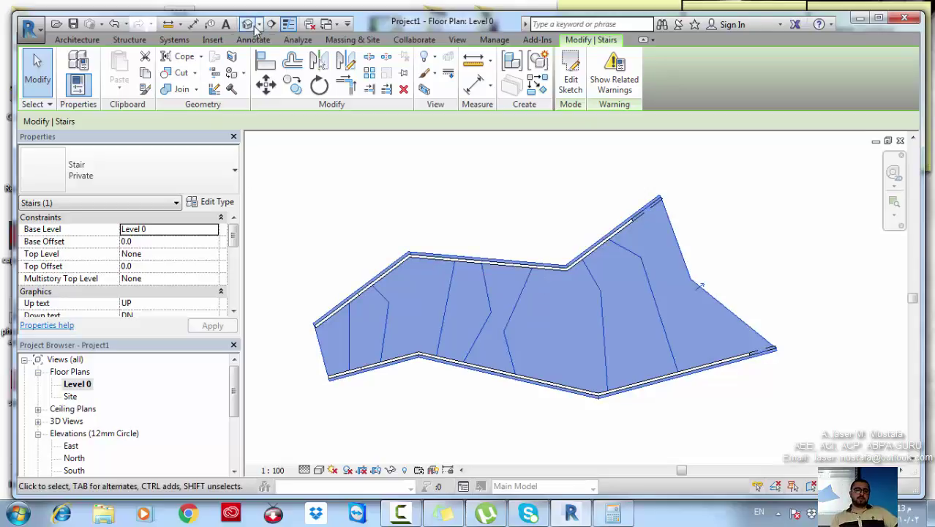
{"action": "left_click", "coordinate": [263, 222]}
{"action": "left_click", "coordinate": [559, 310]}
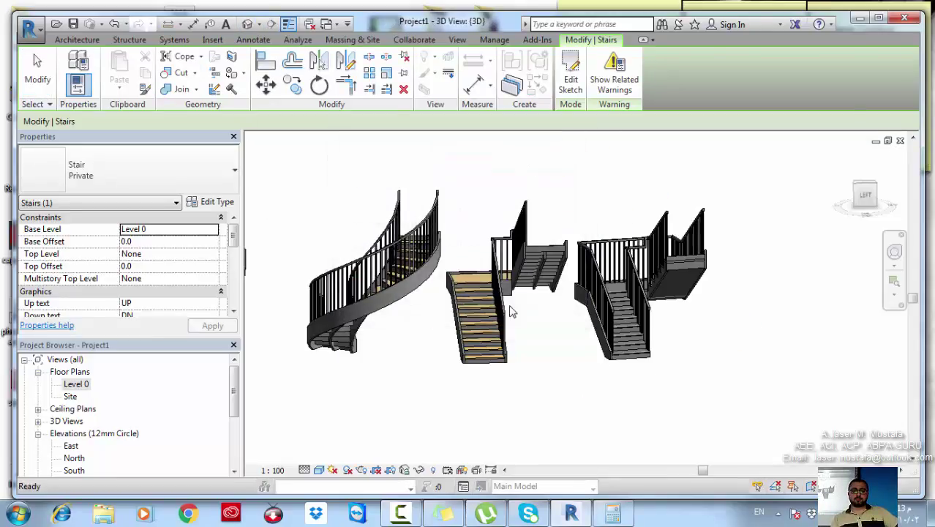
{"action": "key", "text": "Escape"}
Examine the free-form stair's treads, stringers and railings in 3D, along with the neighbouring stairs.
{"action": "middle_click_drag", "start_coordinate": [509, 311], "coordinate": [856, 333], "text": "shift"}
{"action": "scroll", "coordinate": [494, 329], "scroll_direction": "up", "scroll_amount": 3}
{"action": "middle_click_drag", "start_coordinate": [465, 366], "coordinate": [380, 234], "text": "shift"}
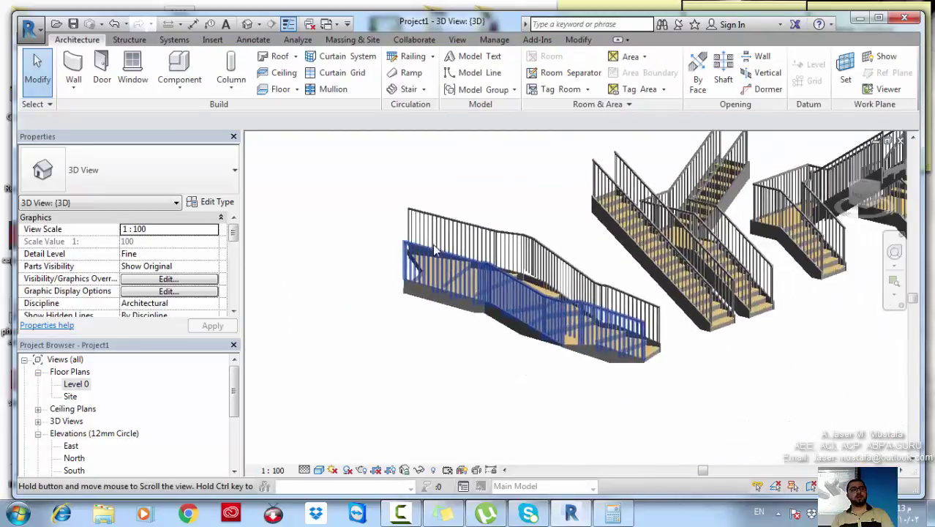
{"action": "middle_click_drag", "start_coordinate": [417, 281], "coordinate": [319, 186], "text": "shift"}
{"action": "middle_click_drag", "start_coordinate": [578, 304], "coordinate": [484, 267]}
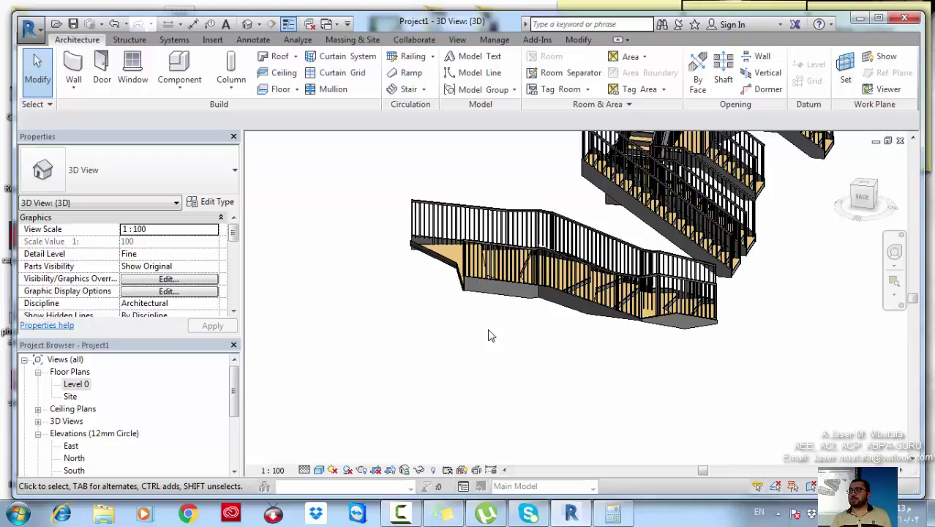
{"action": "scroll", "coordinate": [561, 307], "scroll_direction": "down", "scroll_amount": 2}
{"action": "middle_click_drag", "start_coordinate": [615, 273], "coordinate": [482, 355]}
{"action": "scroll", "coordinate": [555, 281], "scroll_direction": "up", "scroll_amount": 4}
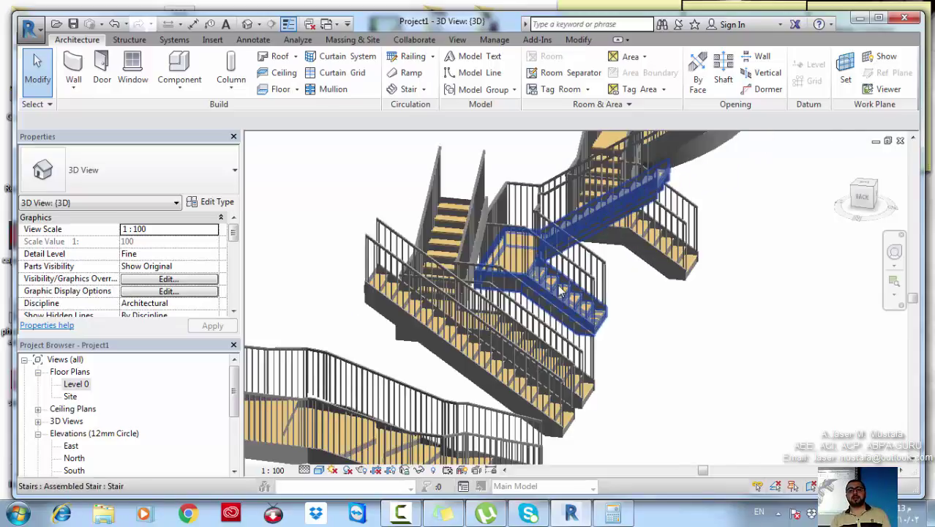
{"action": "scroll", "coordinate": [557, 281], "scroll_direction": "down", "scroll_amount": 3}
{"action": "middle_click_drag", "start_coordinate": [591, 273], "coordinate": [523, 379]}
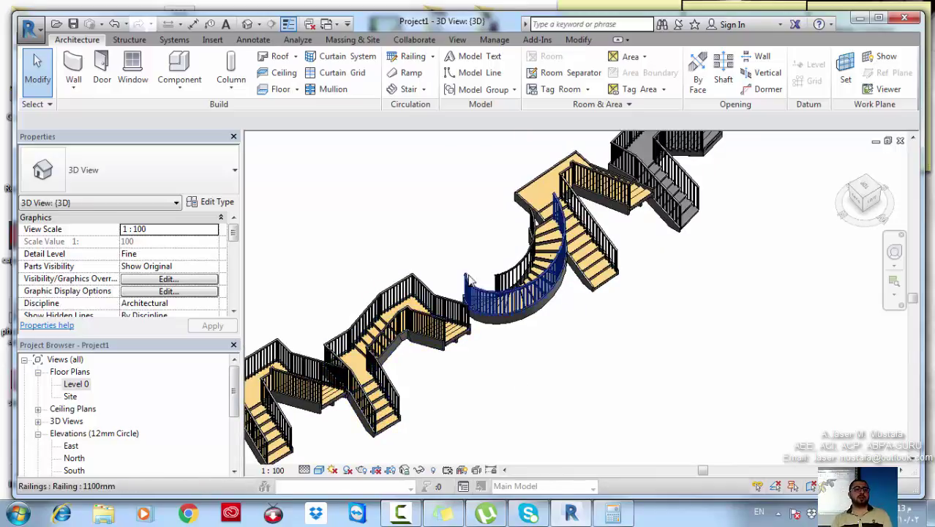
{"action": "middle_click_drag", "start_coordinate": [327, 198], "coordinate": [387, 206]}
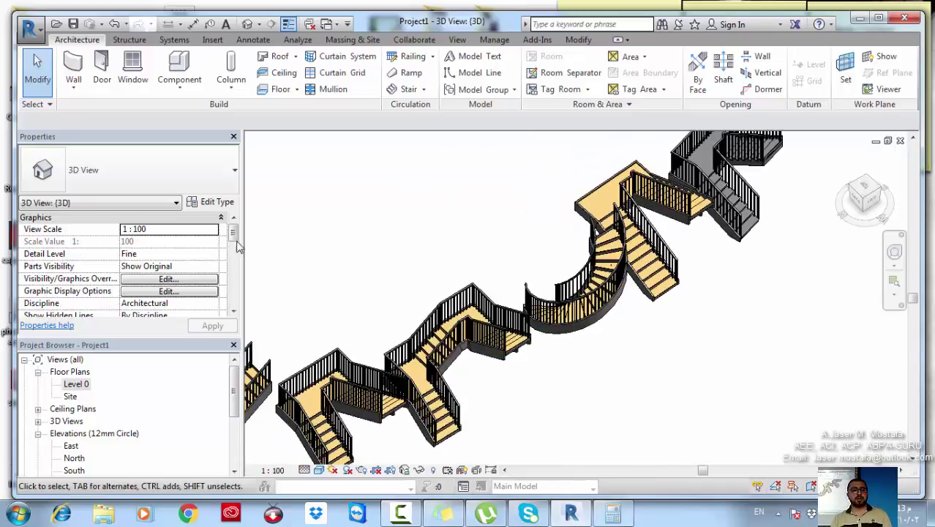
Open the Level 0 floor plan and start a new stair by sketch.
{"action": "double_click", "coordinate": [77, 385]}
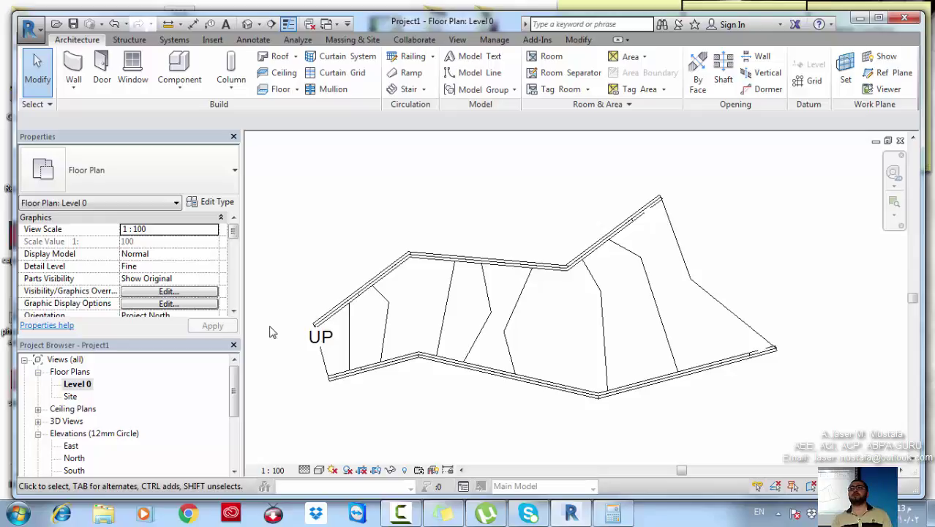
{"action": "scroll", "coordinate": [485, 275], "scroll_direction": "down", "scroll_amount": 2}
{"action": "middle_click_drag", "start_coordinate": [480, 275], "coordinate": [496, 250]}
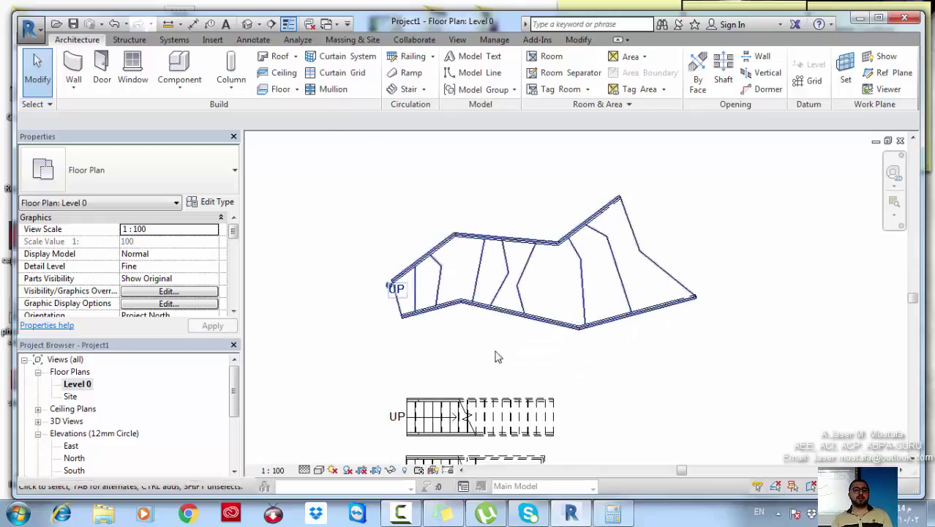
{"action": "left_click", "coordinate": [423, 89]}
{"action": "left_click", "coordinate": [423, 138]}
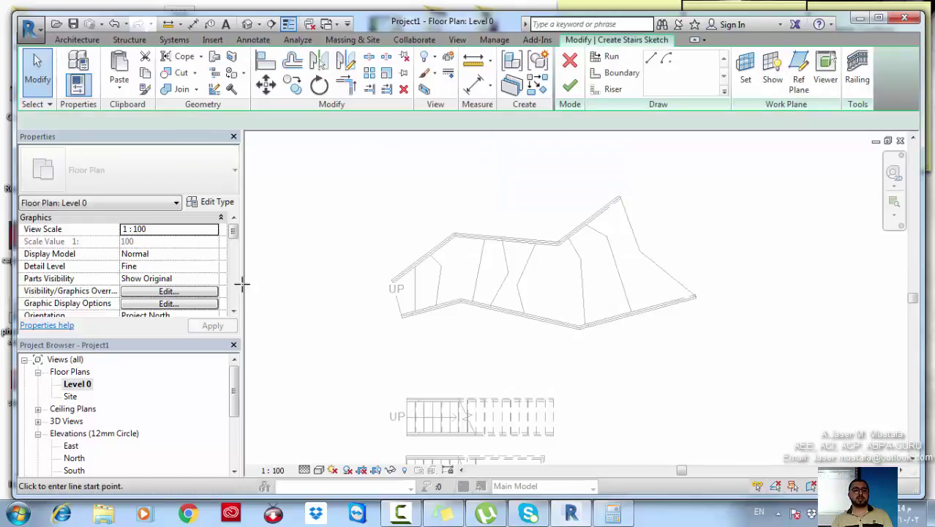
Set the new stair's top level to Level 0 with a top offset of 3000.
{"action": "left_click_drag", "start_coordinate": [233, 245], "coordinate": [231, 285]}
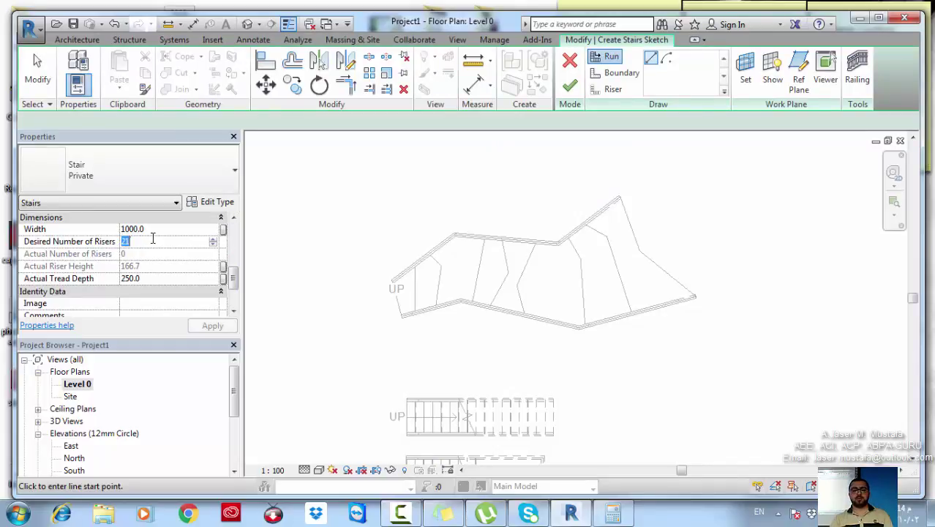
{"action": "left_click_drag", "start_coordinate": [235, 283], "coordinate": [234, 238]}
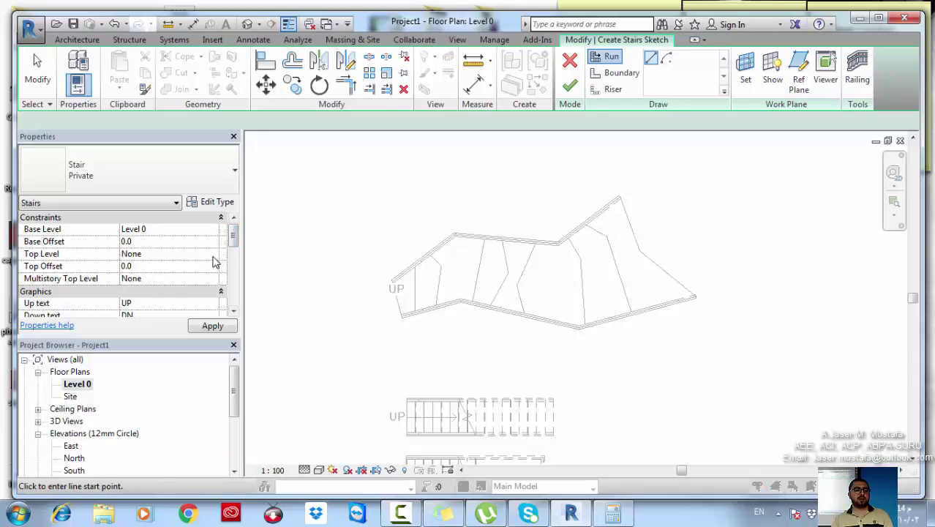
{"action": "left_click", "coordinate": [552, 272]}
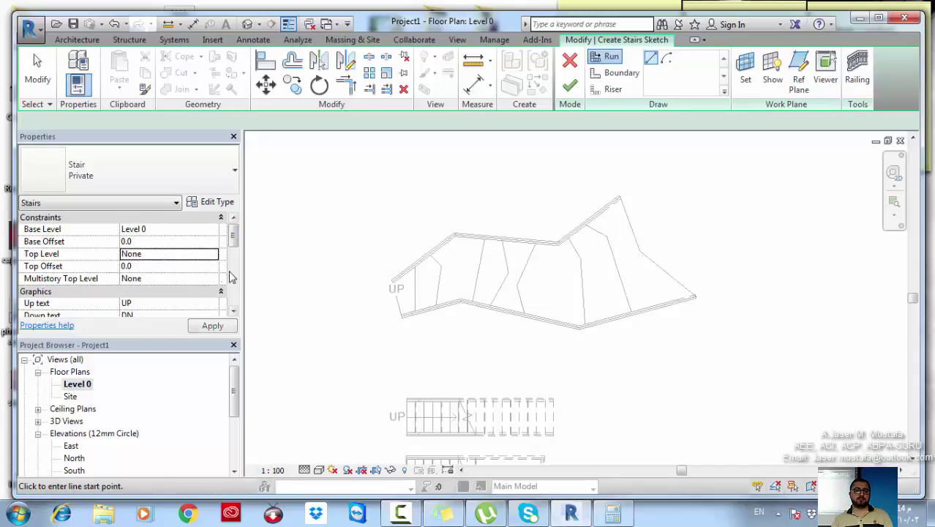
{"action": "left_click", "coordinate": [213, 254]}
{"action": "left_click", "coordinate": [153, 278]}
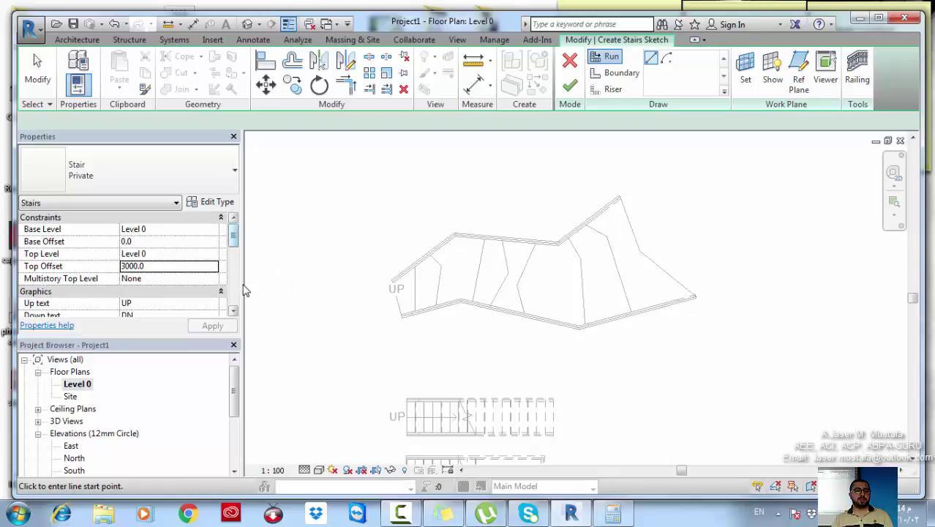
Set the new stair's desired number of risers to 20.
{"action": "scroll", "coordinate": [235, 278], "scroll_direction": "down", "scroll_amount": 3}
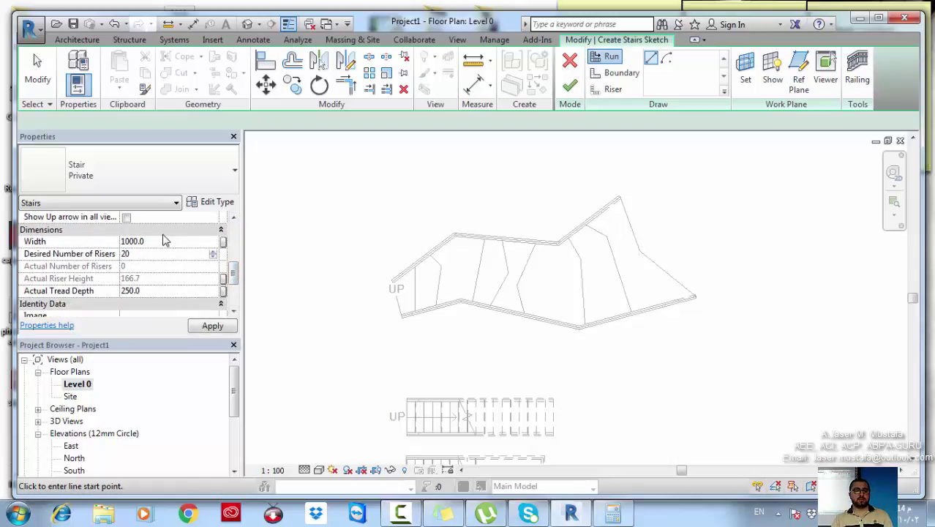
{"action": "left_click", "coordinate": [163, 231]}
{"action": "scroll", "coordinate": [165, 235], "scroll_direction": "up", "scroll_amount": 1}
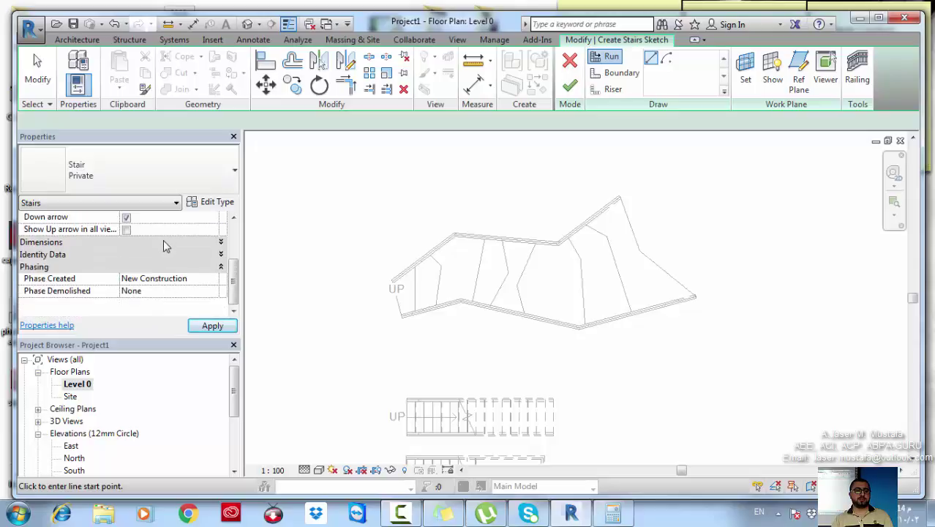
{"action": "left_click", "coordinate": [163, 240]}
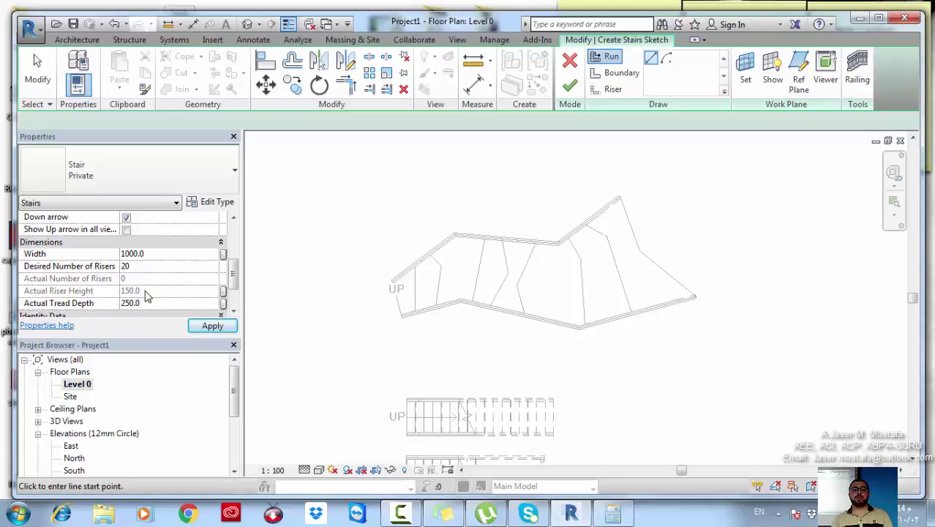
{"action": "scroll", "coordinate": [438, 304], "scroll_direction": "down", "scroll_amount": 2}
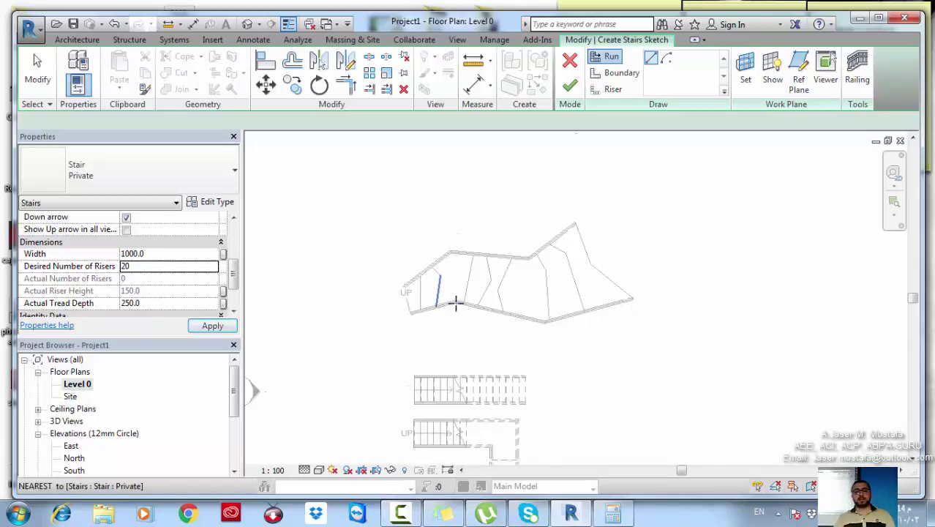
{"action": "middle_click_drag", "start_coordinate": [468, 314], "coordinate": [418, 389]}
{"action": "scroll", "coordinate": [426, 329], "scroll_direction": "down", "scroll_amount": 1}
{"action": "middle_click_drag", "start_coordinate": [493, 337], "coordinate": [427, 321]}
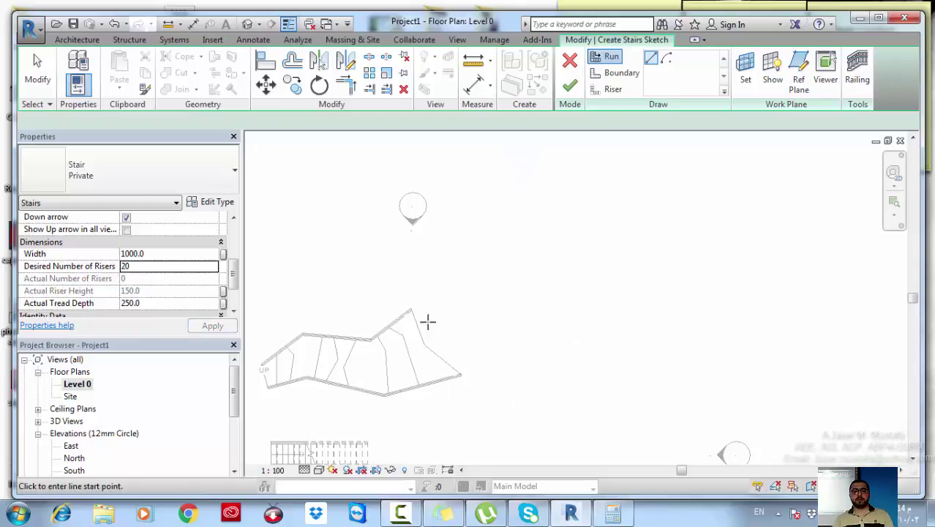
{"action": "left_click", "coordinate": [462, 292]}
{"action": "key", "text": "Escape"}
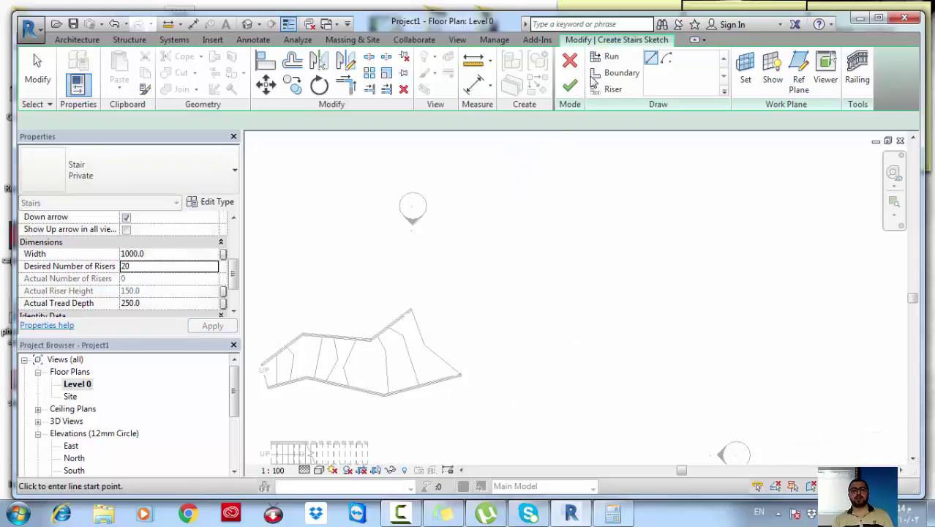
Sketch the start of the stair's upper boundary as a straight line rising to the right, continued by a short horizontal line.
{"action": "left_click", "coordinate": [620, 76]}
{"action": "middle_click_drag", "start_coordinate": [473, 280], "coordinate": [452, 294]}
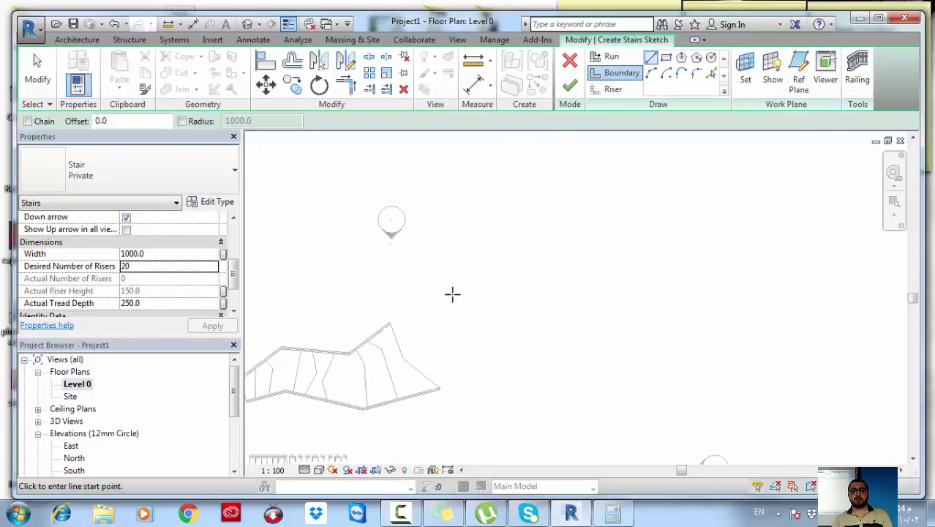
{"action": "left_click", "coordinate": [533, 251]}
{"action": "left_click", "coordinate": [533, 251]}
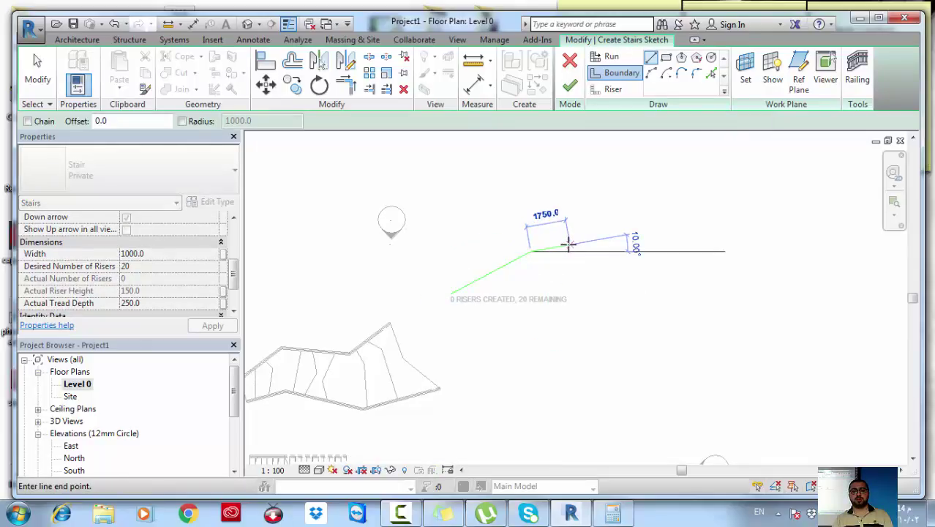
{"action": "left_click", "coordinate": [575, 249]}
Continue the upper boundary with a downward-bulging arc of about 3155 radius, ending level with its start.
{"action": "left_click", "coordinate": [651, 73]}
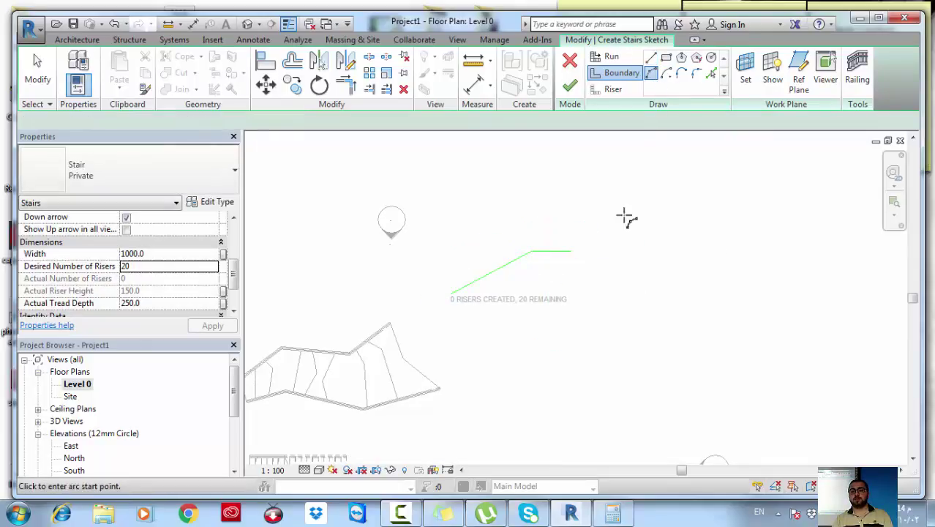
{"action": "left_click", "coordinate": [575, 249]}
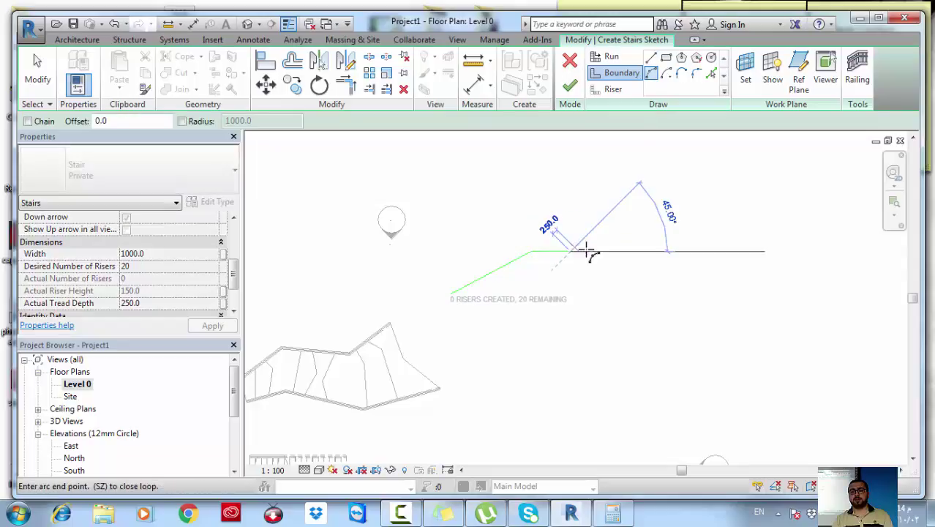
{"action": "left_click", "coordinate": [651, 252]}
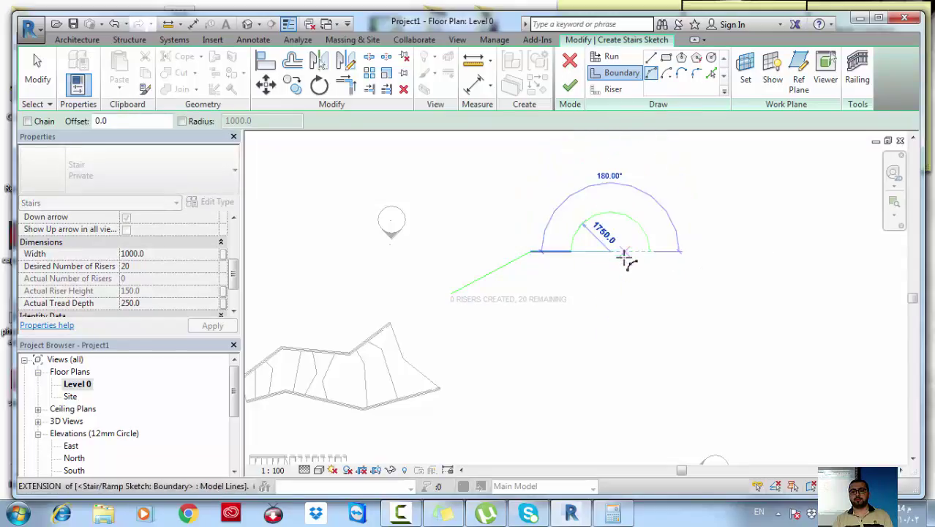
{"action": "left_click", "coordinate": [626, 262]}
{"action": "middle_click_drag", "start_coordinate": [622, 283], "coordinate": [571, 277]}
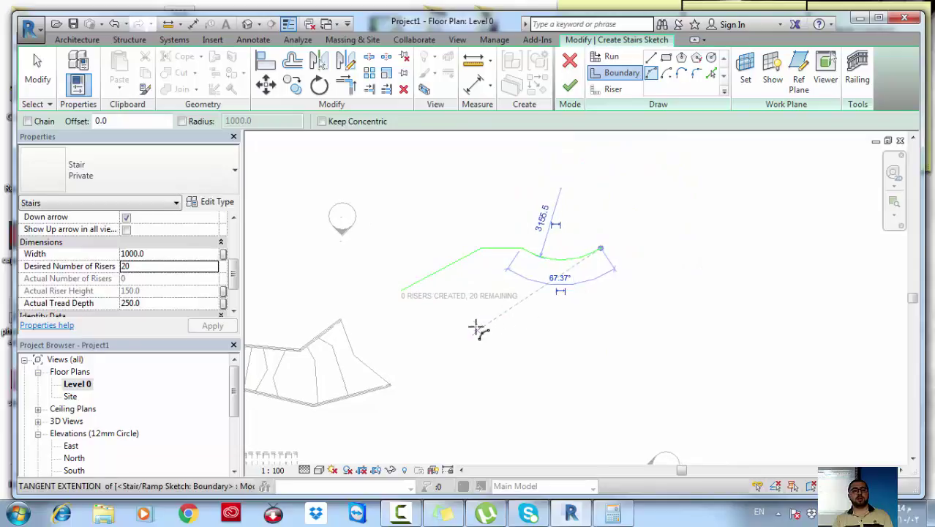
Start the lower boundary with an upward-bulging arc of about 2436 radius below the sloping upper line.
{"action": "middle_click_drag", "start_coordinate": [421, 307], "coordinate": [412, 283]}
{"action": "scroll", "coordinate": [417, 275], "scroll_direction": "up", "scroll_amount": 1}
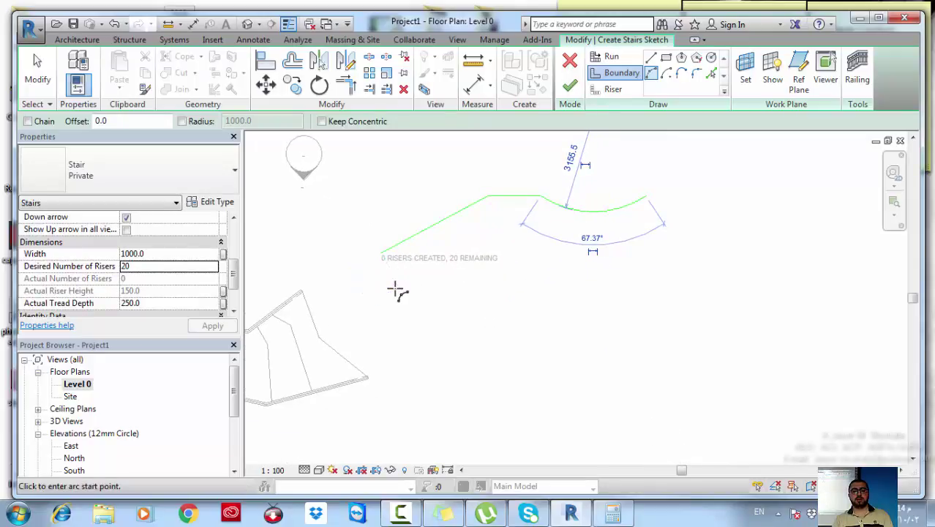
{"action": "left_click", "coordinate": [395, 288]}
{"action": "left_click", "coordinate": [482, 266]}
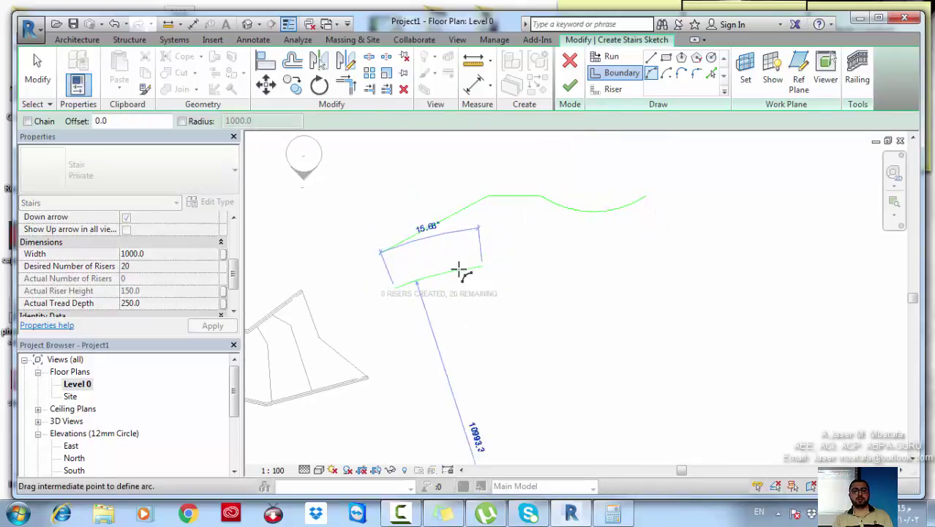
{"action": "left_click", "coordinate": [456, 261]}
{"action": "left_click", "coordinate": [455, 260]}
Extend the lower boundary from the arc's end with two straight lines, one rising and one falling to below the upper boundary's end.
{"action": "left_click", "coordinate": [650, 58]}
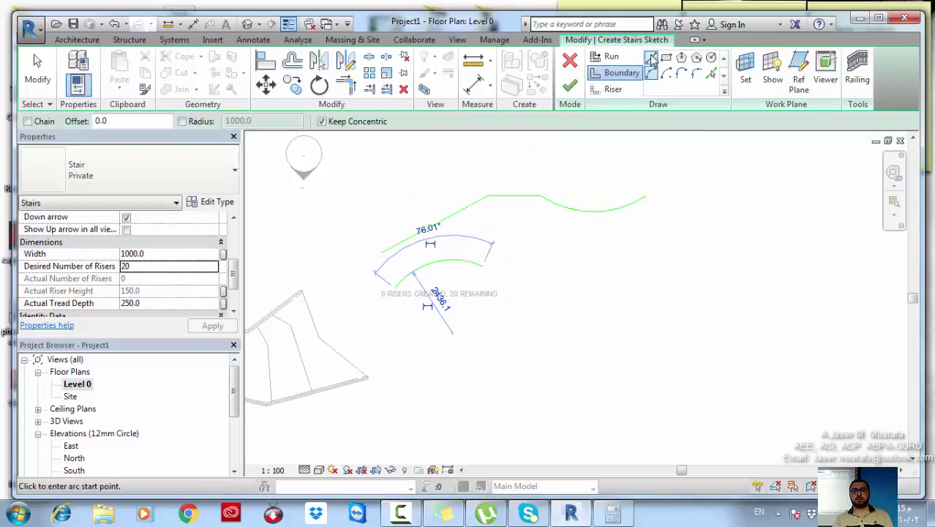
{"action": "left_click", "coordinate": [481, 265]}
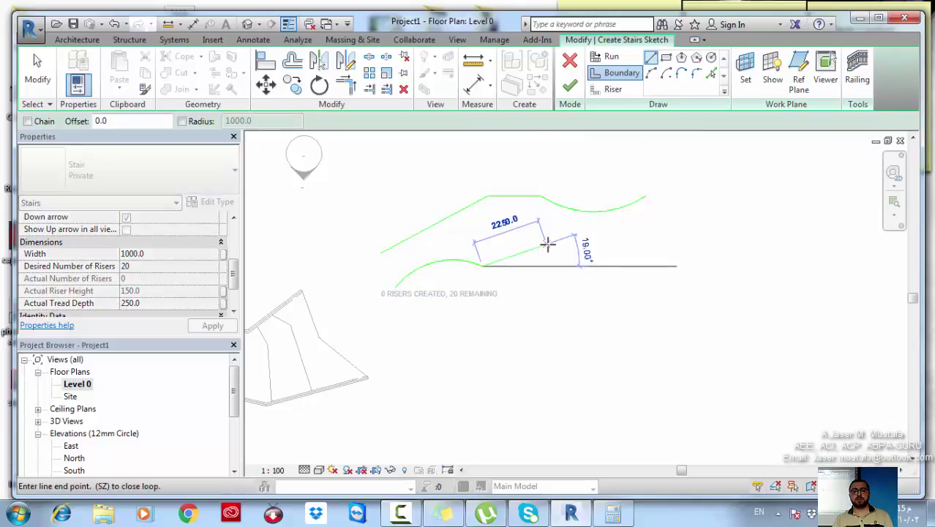
{"action": "left_click", "coordinate": [558, 253]}
{"action": "left_click", "coordinate": [557, 253]}
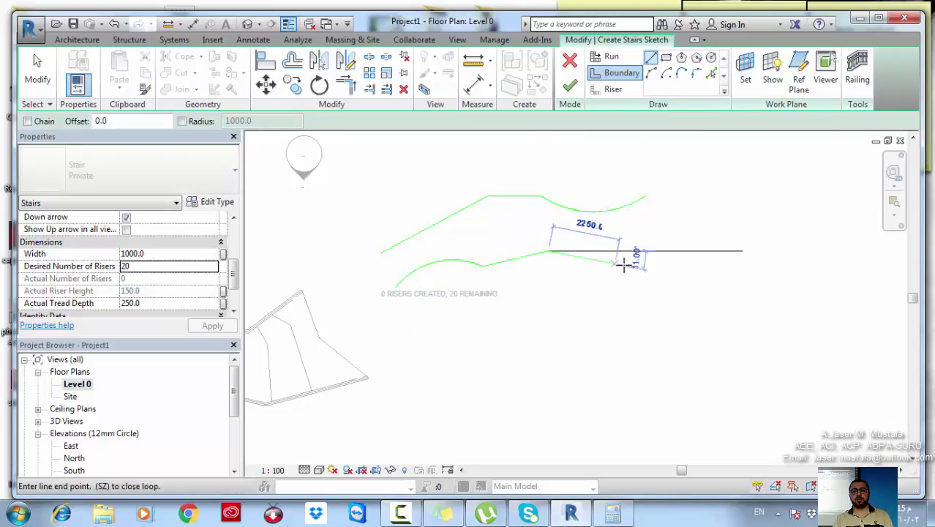
{"action": "left_click", "coordinate": [648, 273]}
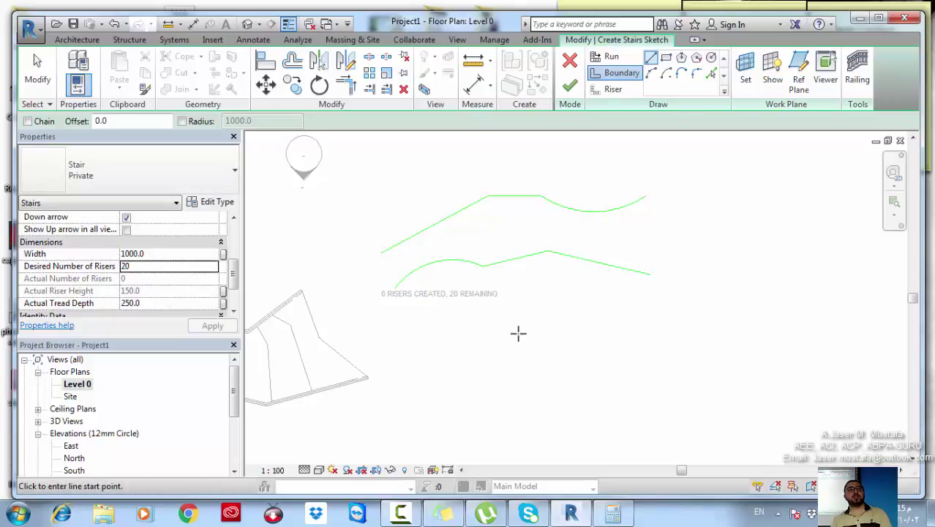
Sketch the first riser as a bent two-segment line joining the starting ends of both boundaries.
{"action": "middle_click_drag", "start_coordinate": [563, 276], "coordinate": [571, 311]}
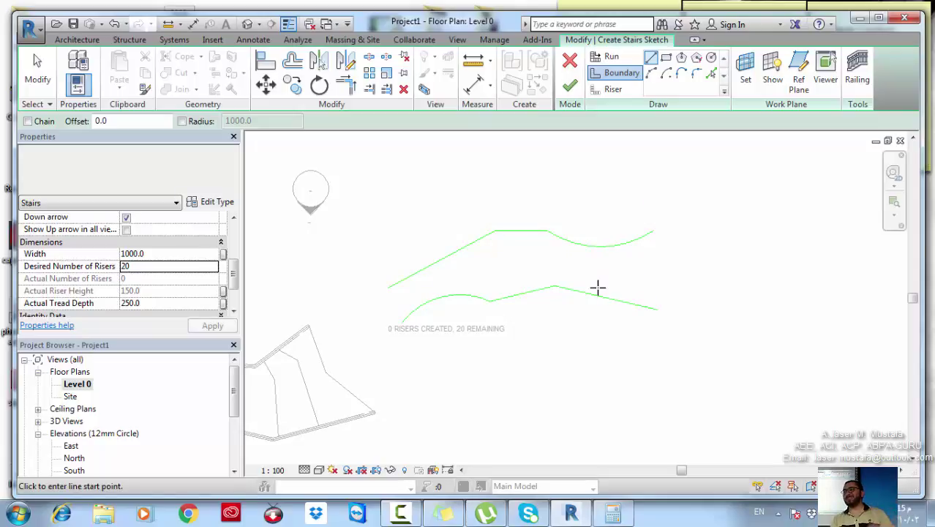
{"action": "left_click", "coordinate": [613, 88]}
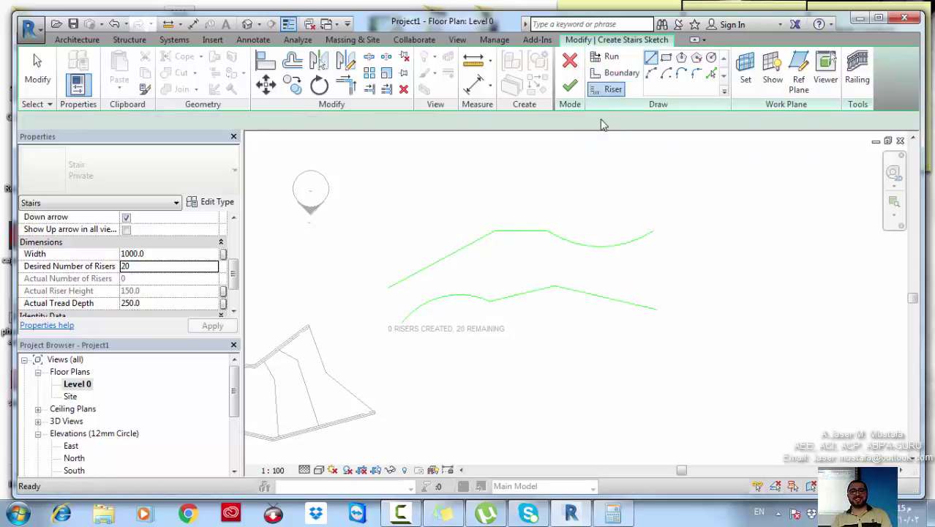
{"action": "left_click", "coordinate": [651, 62]}
{"action": "scroll", "coordinate": [399, 322], "scroll_direction": "up", "scroll_amount": 2}
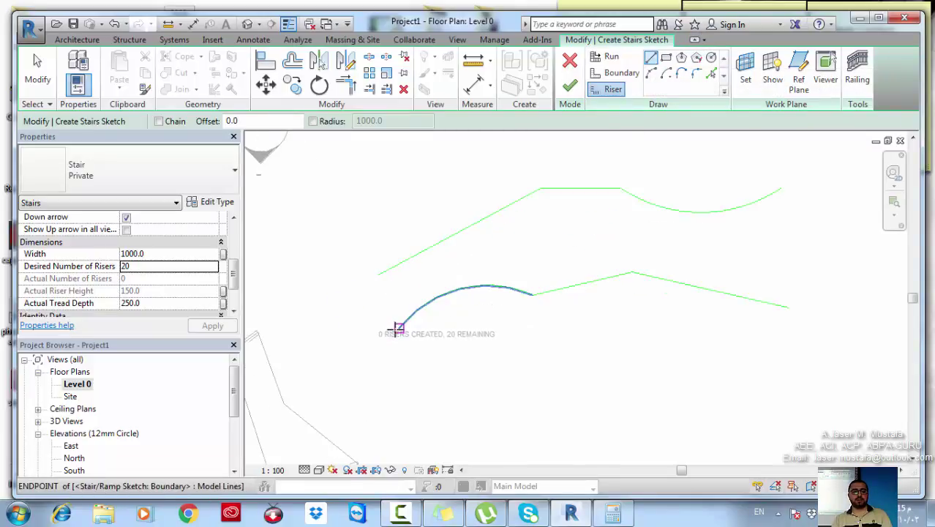
{"action": "left_click", "coordinate": [399, 327]}
{"action": "left_click", "coordinate": [398, 294]}
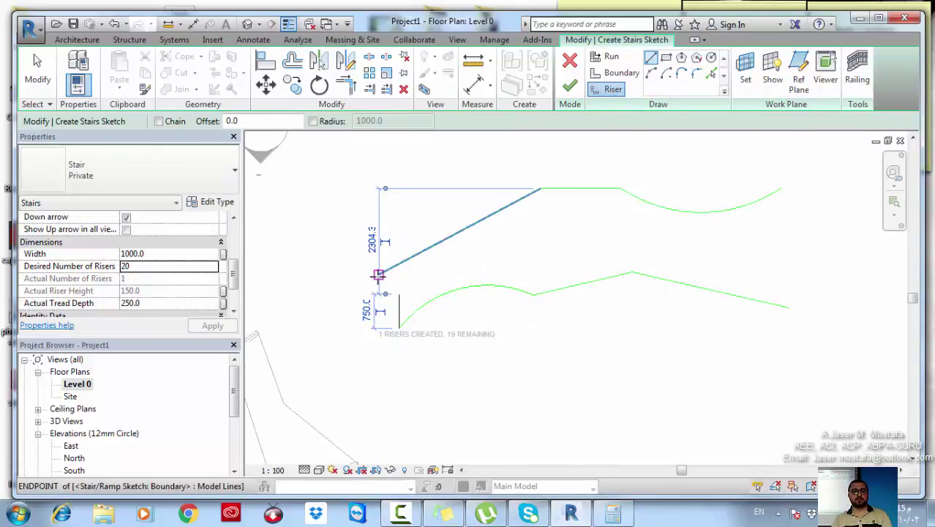
{"action": "left_click", "coordinate": [379, 274]}
{"action": "left_click", "coordinate": [399, 293]}
Draw the second and third risers as straight slanted lines from the sloping upper boundary to the lower arc.
{"action": "middle_click_drag", "start_coordinate": [442, 311], "coordinate": [429, 341]}
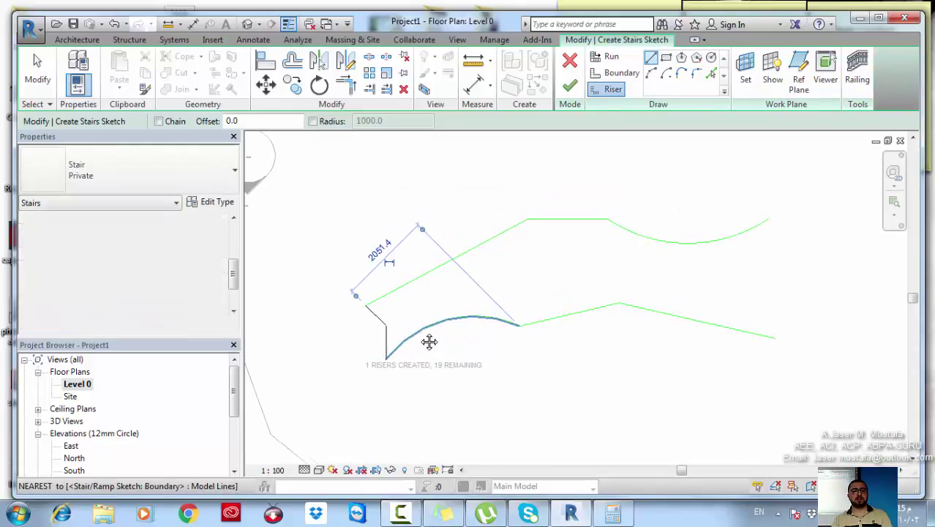
{"action": "left_click", "coordinate": [386, 294]}
{"action": "left_click", "coordinate": [412, 335]}
{"action": "left_click", "coordinate": [402, 285]}
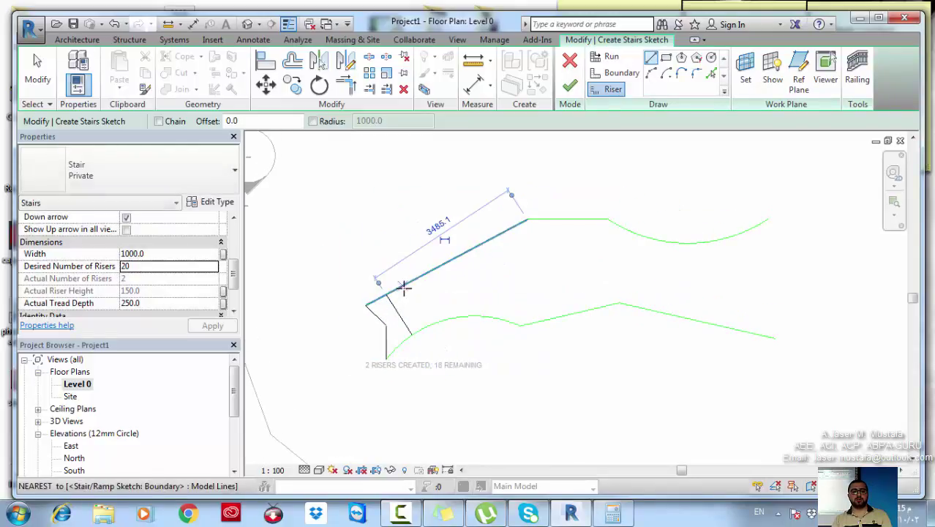
{"action": "left_click", "coordinate": [422, 328]}
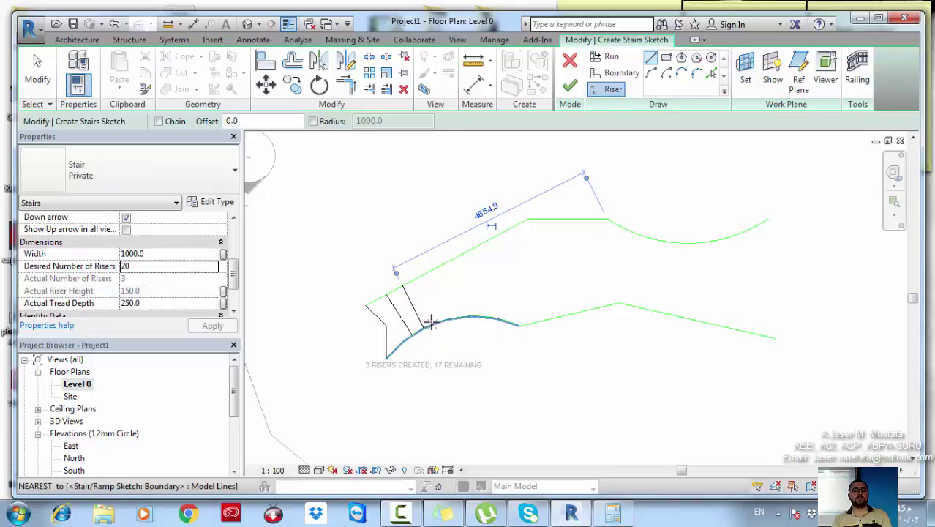
Draw the fourth riser as a bent line, vertical from the lower arc and angled back to the upper boundary.
{"action": "left_click", "coordinate": [432, 324]}
{"action": "left_click", "coordinate": [432, 300]}
{"action": "left_click", "coordinate": [433, 300]}
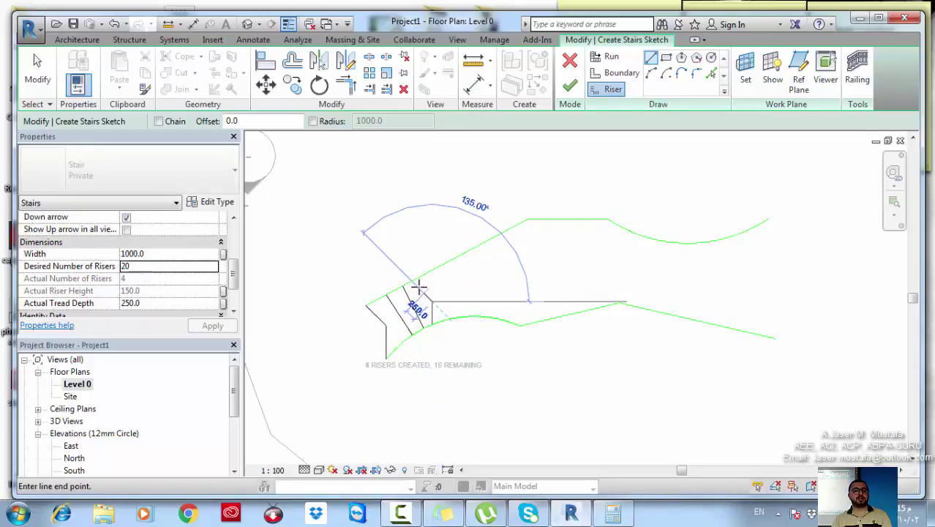
{"action": "left_click", "coordinate": [412, 281]}
Add a straight slanted fifth riser and a bent sixth riser between the sloping upper boundary and the lower arc.
{"action": "middle_click_drag", "start_coordinate": [446, 333], "coordinate": [419, 343]}
{"action": "left_click", "coordinate": [417, 272]}
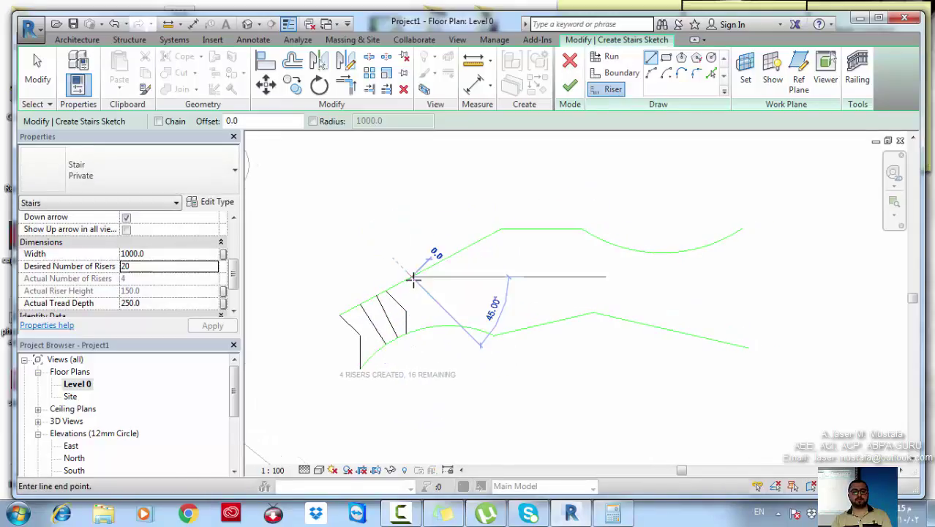
{"action": "left_click", "coordinate": [423, 325]}
{"action": "left_click", "coordinate": [426, 272]}
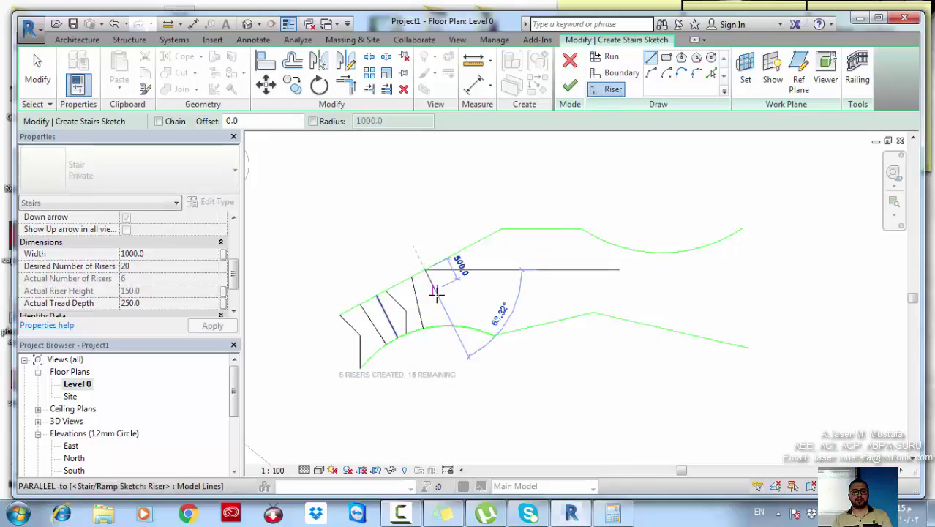
{"action": "left_click", "coordinate": [435, 290]}
{"action": "left_click", "coordinate": [436, 290]}
{"action": "key", "text": "Escape"}
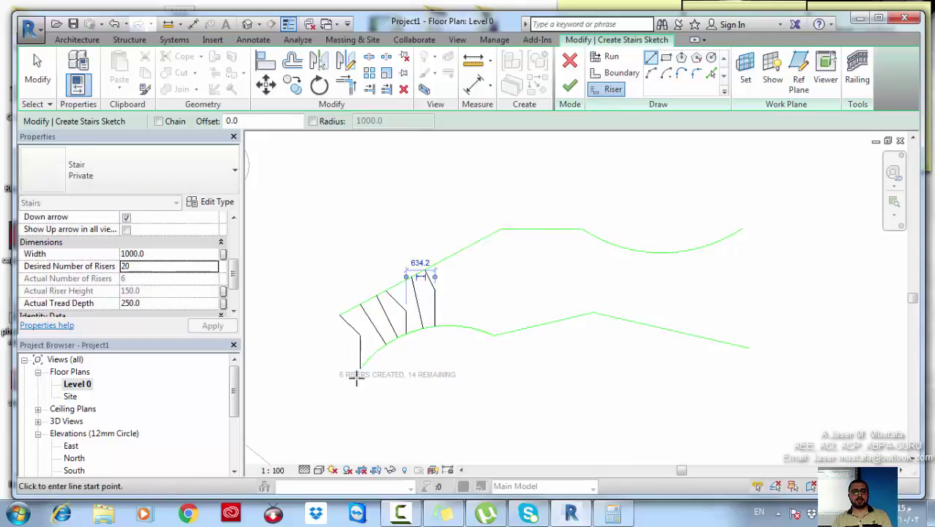
Add a slanted seventh riser and vertical eighth and ninth risers, with the last two 1000 apart across the boundary corners.
{"action": "middle_click_drag", "start_coordinate": [485, 329], "coordinate": [468, 340]}
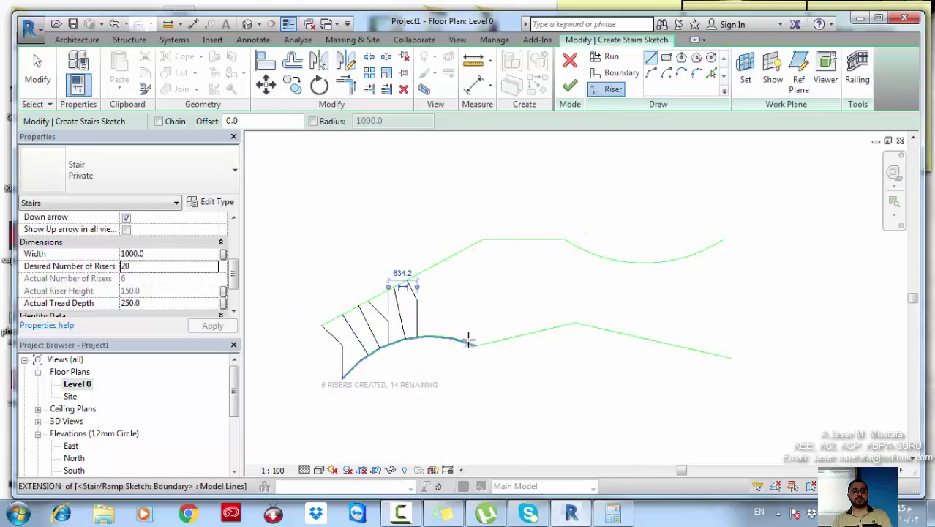
{"action": "left_click", "coordinate": [427, 270]}
{"action": "left_click", "coordinate": [442, 335]}
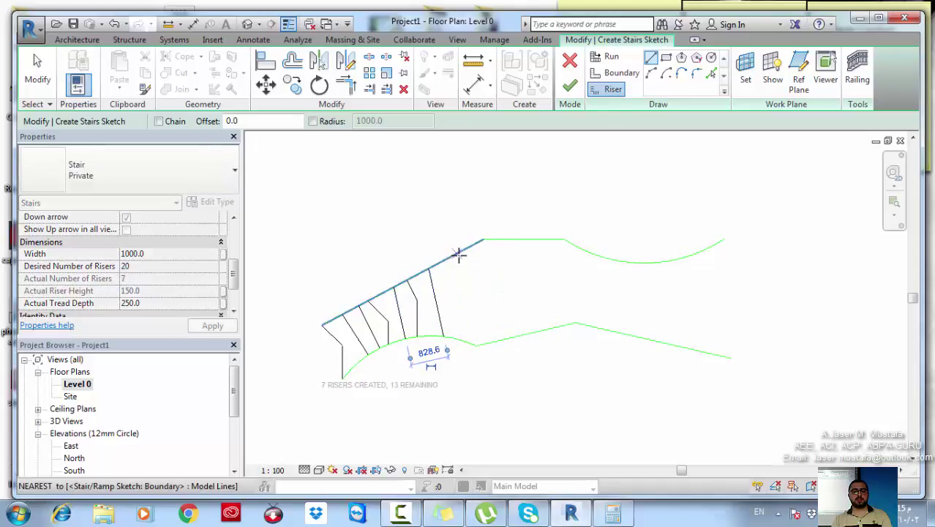
{"action": "left_click", "coordinate": [458, 254]}
{"action": "left_click", "coordinate": [459, 335]}
{"action": "left_click", "coordinate": [505, 237]}
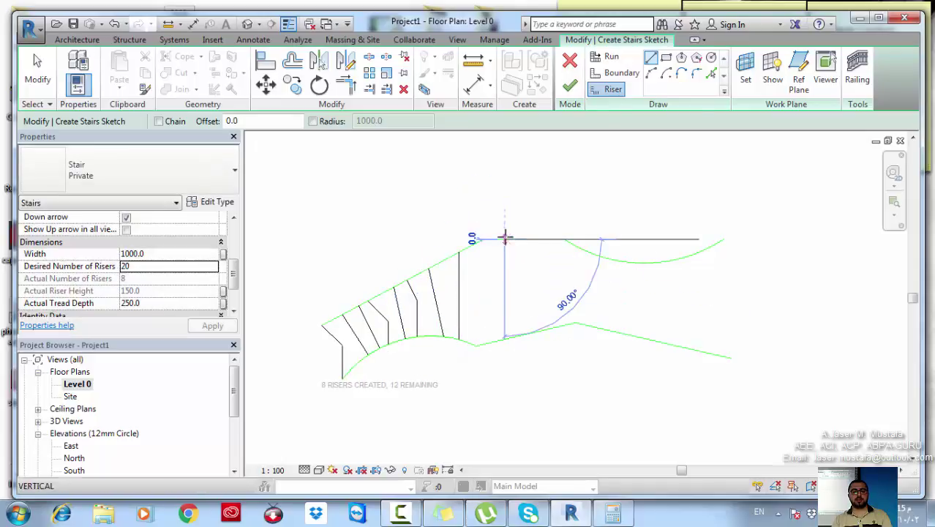
{"action": "left_click", "coordinate": [505, 335]}
Add two slanted risers from the horizontal upper line, the second joining the upper arc's start to the lower boundary's peak.
{"action": "middle_click_drag", "start_coordinate": [522, 307], "coordinate": [488, 300]}
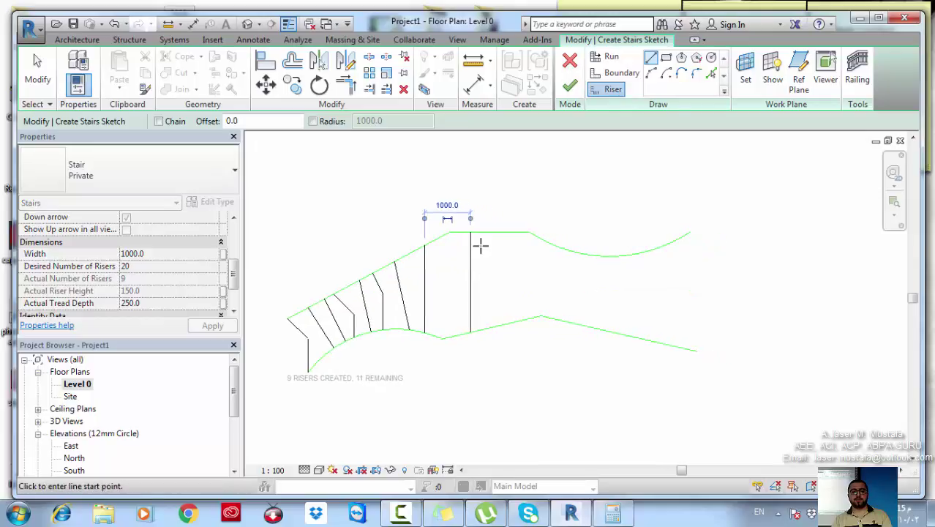
{"action": "left_click", "coordinate": [490, 233]}
{"action": "left_click", "coordinate": [510, 322]}
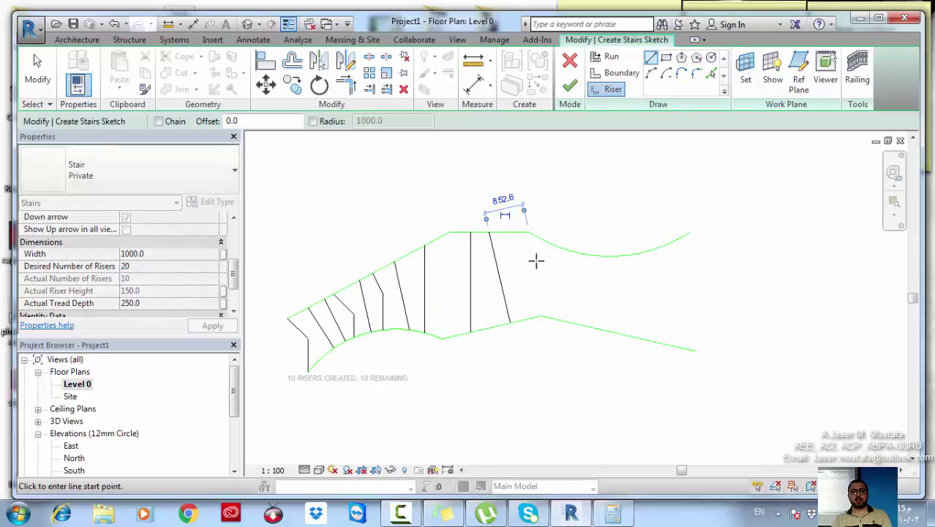
{"action": "left_click", "coordinate": [530, 233]}
{"action": "left_click", "coordinate": [541, 316]}
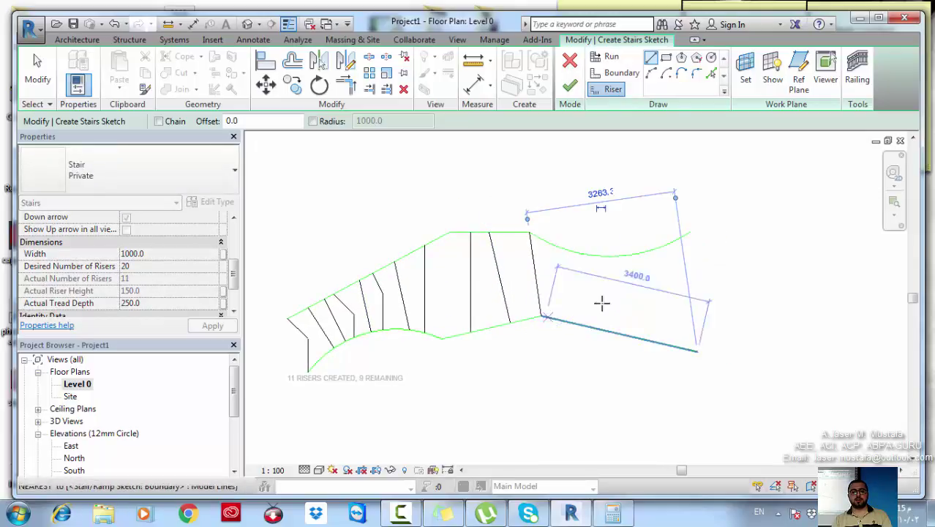
Draw the twelfth riser straight and the thirteenth bent, from the upper arc to the falling lower boundary line.
{"action": "middle_click_drag", "start_coordinate": [602, 303], "coordinate": [517, 294]}
{"action": "left_click", "coordinate": [485, 243]}
{"action": "left_click", "coordinate": [472, 305]}
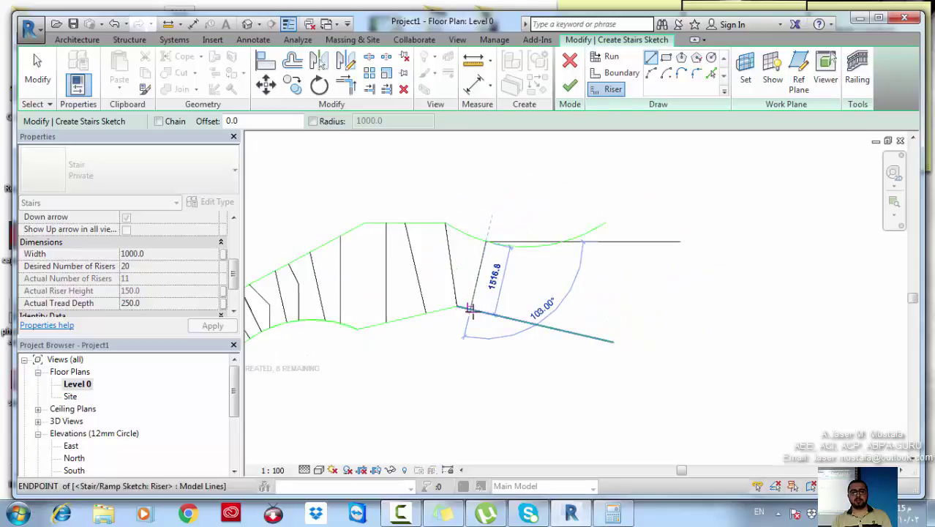
{"action": "left_click", "coordinate": [506, 246]}
{"action": "left_click", "coordinate": [509, 316]}
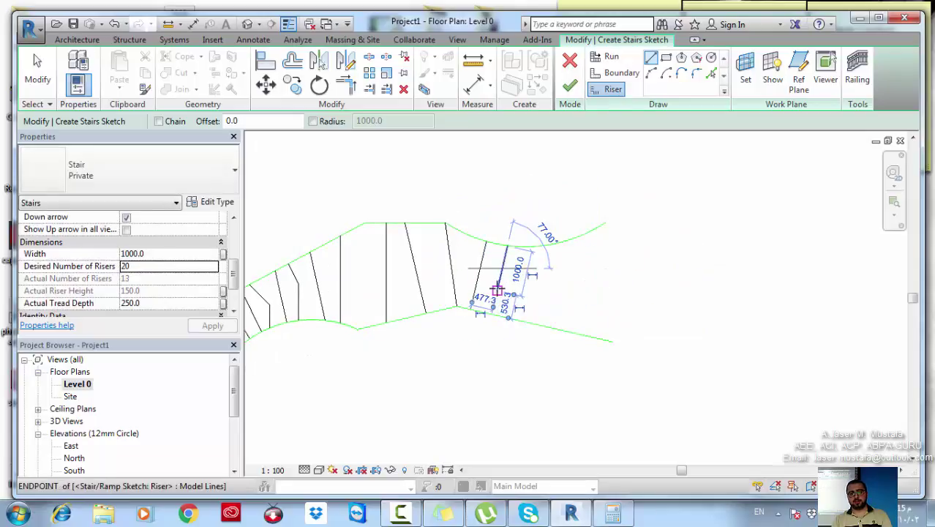
{"action": "left_click", "coordinate": [505, 313]}
Draw the fourteenth riser as a bent line, vertical from the lower boundary and angled to the upper arc.
{"action": "left_click", "coordinate": [527, 323]}
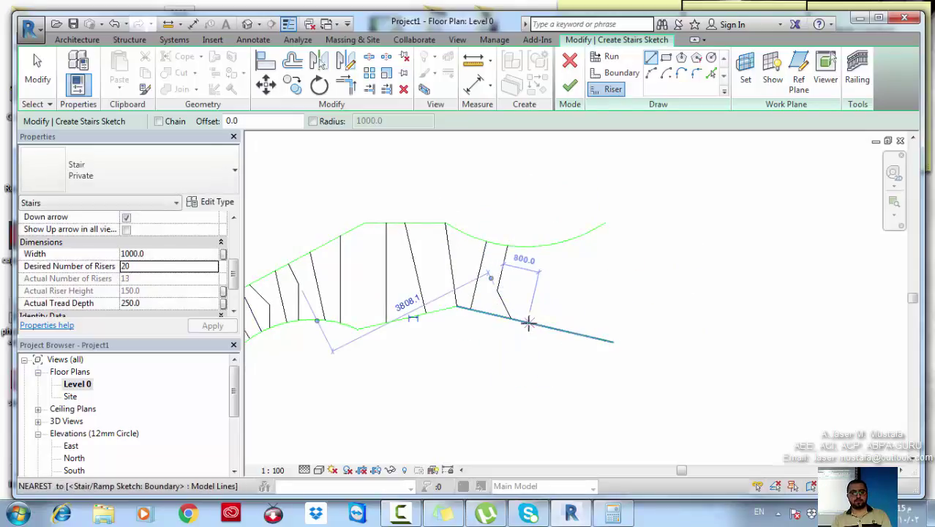
{"action": "left_click", "coordinate": [527, 266]}
{"action": "left_click", "coordinate": [528, 264]}
{"action": "left_click", "coordinate": [538, 247]}
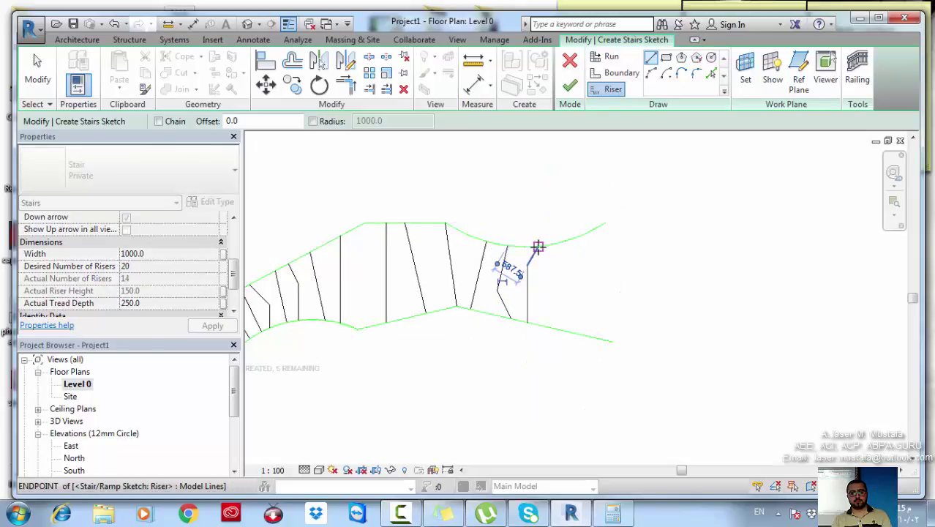
{"action": "key", "text": "Escape"}
Add the fifteenth and sixteenth risers as straight slanted lines between the upper arc and the falling lower boundary line.
{"action": "middle_click_drag", "start_coordinate": [571, 253], "coordinate": [501, 263]}
{"action": "left_click", "coordinate": [485, 253]}
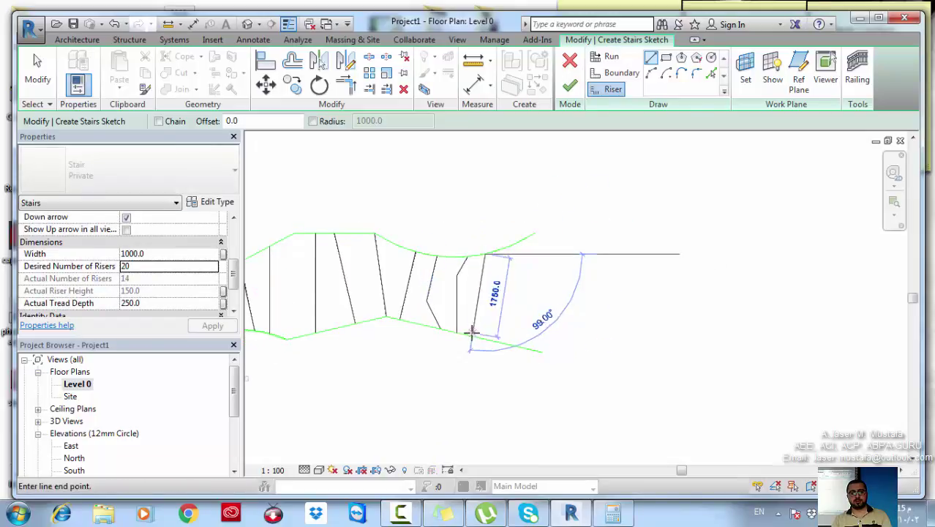
{"action": "left_click", "coordinate": [470, 335]}
{"action": "left_click", "coordinate": [502, 250]}
{"action": "left_click", "coordinate": [495, 340]}
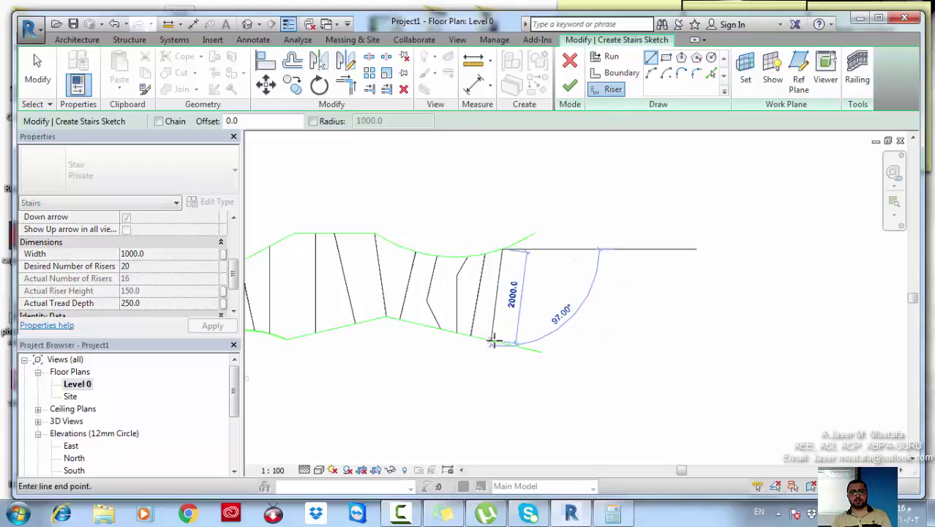
Add the seventeenth and eighteenth risers as vertical lines between the upper arc and falling lower boundary, the eighteenth joining their ends.
{"action": "mouse_move", "coordinate": [519, 319]}
{"action": "middle_mouse_down"}
{"action": "mouse_move", "coordinate": [507, 306]}
{"action": "mouse_move", "coordinate": [659, 289]}
{"action": "mouse_move", "coordinate": [652, 281]}
{"action": "middle_mouse_up"}
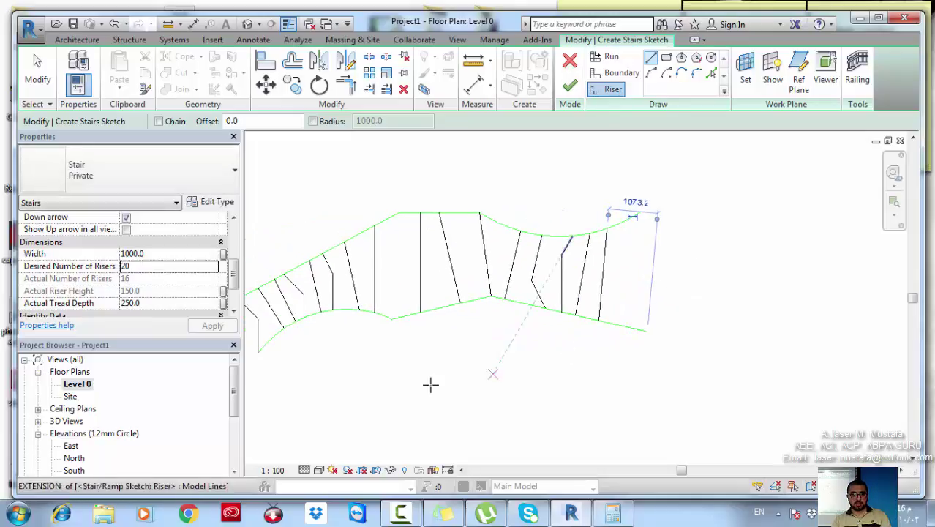
{"action": "middle_click_drag", "start_coordinate": [437, 388], "coordinate": [560, 327]}
{"action": "middle_click_drag", "start_coordinate": [470, 296], "coordinate": [399, 310]}
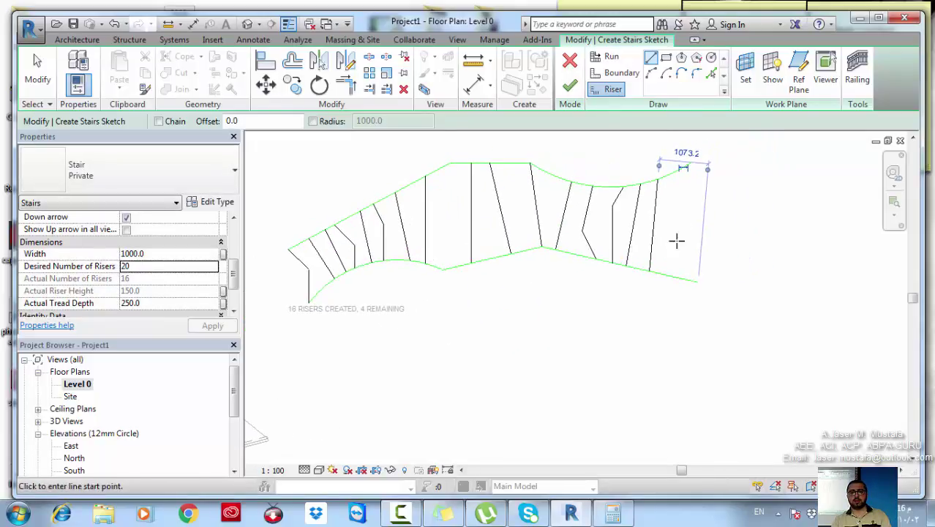
{"action": "left_click", "coordinate": [669, 174]}
{"action": "left_click", "coordinate": [670, 275]}
{"action": "middle_click_drag", "start_coordinate": [683, 201], "coordinate": [639, 209]}
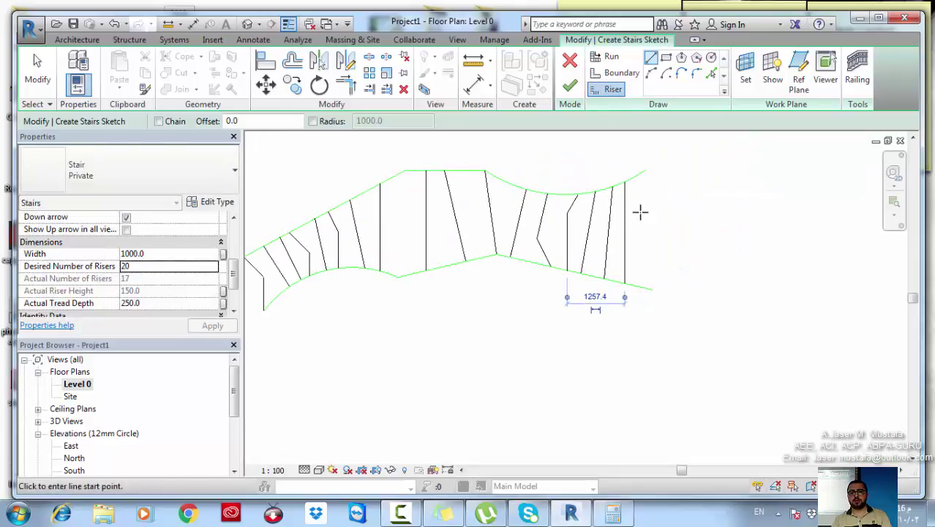
{"action": "left_click", "coordinate": [642, 174]}
{"action": "left_click", "coordinate": [645, 288]}
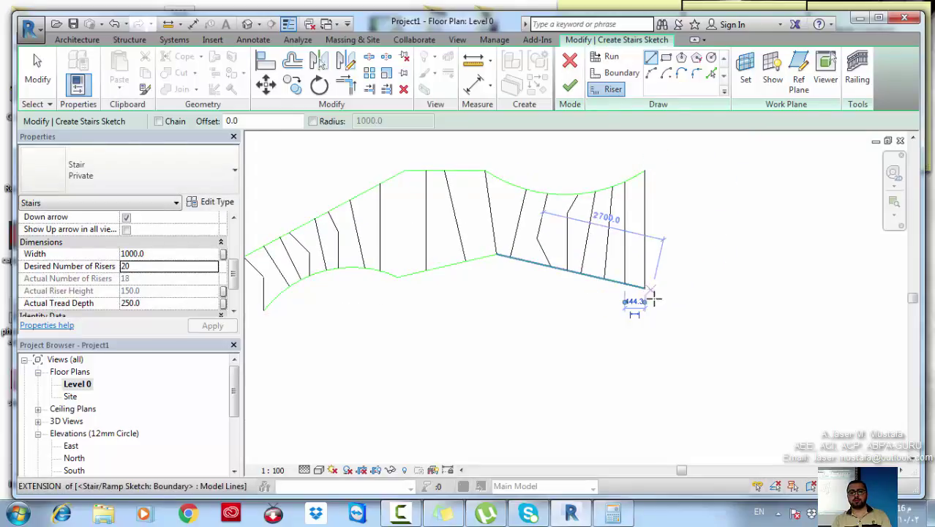
Extend the upper boundary with a horizontal line about 750 mm long and the lower boundary with a rising line about 1500 mm long.
{"action": "middle_click_drag", "start_coordinate": [654, 305], "coordinate": [660, 337]}
{"action": "left_click", "coordinate": [621, 73]}
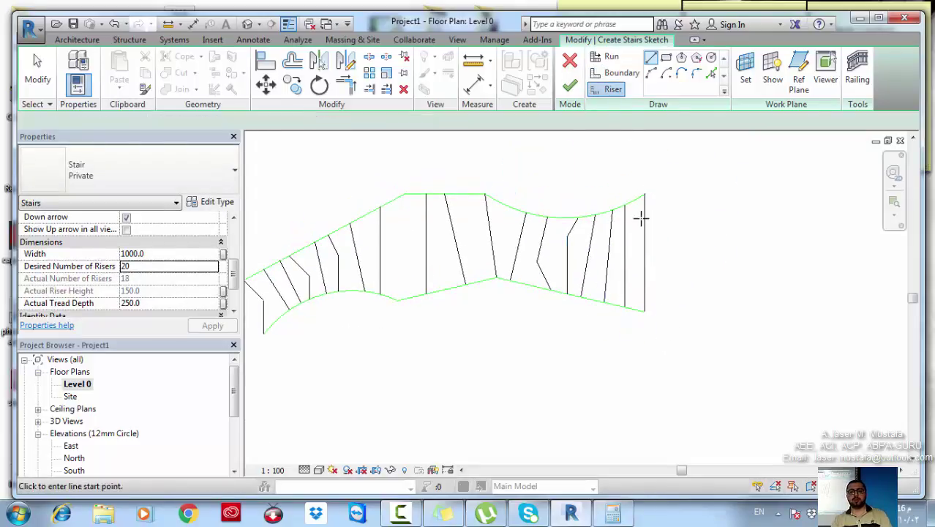
{"action": "left_click", "coordinate": [644, 193]}
{"action": "left_click", "coordinate": [679, 193]}
{"action": "left_click", "coordinate": [644, 311]}
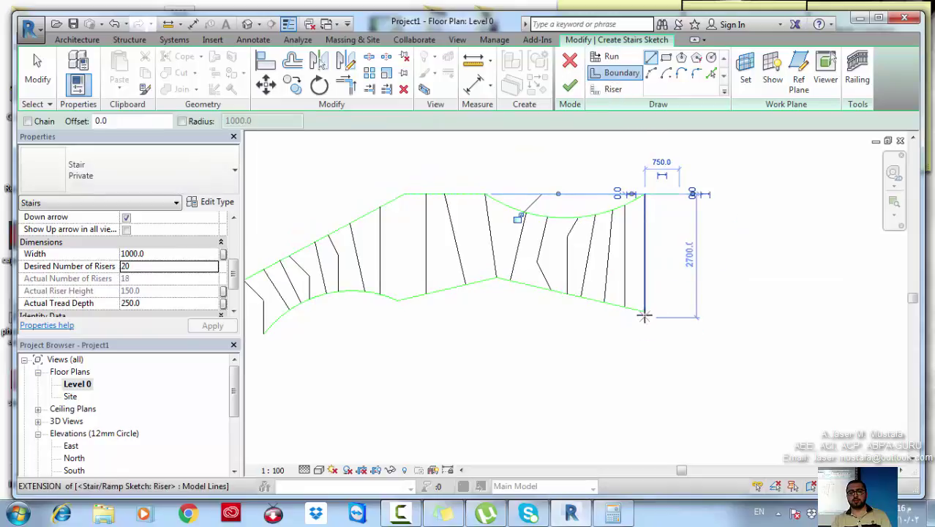
{"action": "left_click", "coordinate": [711, 298]}
{"action": "middle_click_drag", "start_coordinate": [688, 317], "coordinate": [680, 331]}
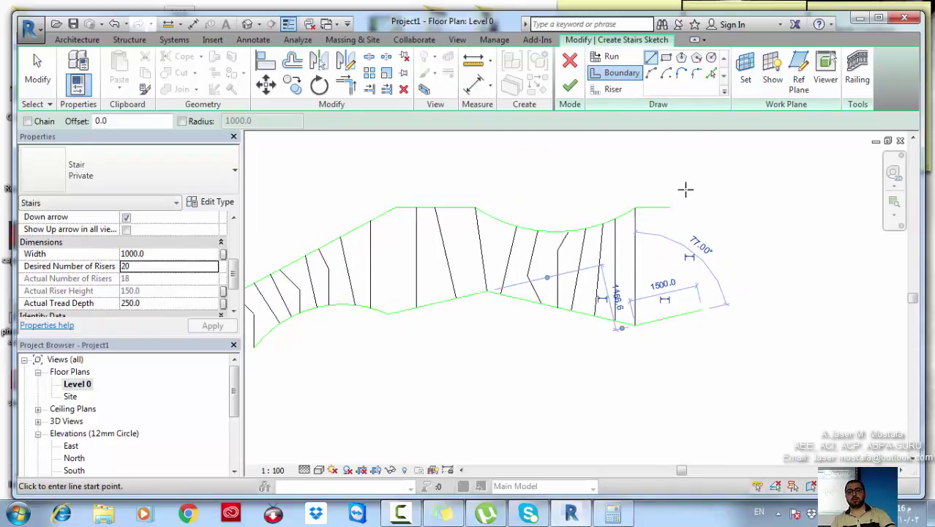
{"action": "middle_click_drag", "start_coordinate": [627, 238], "coordinate": [784, 133]}
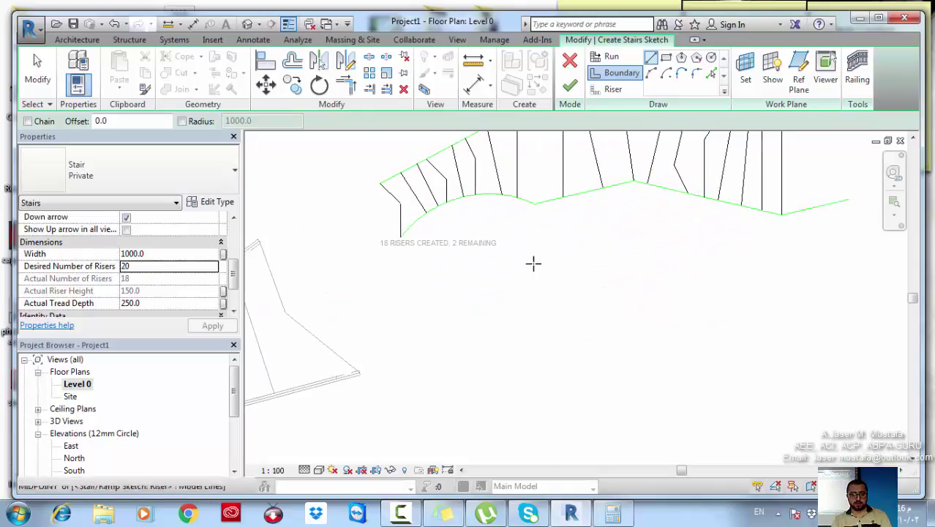
{"action": "middle_click_drag", "start_coordinate": [468, 317], "coordinate": [283, 380]}
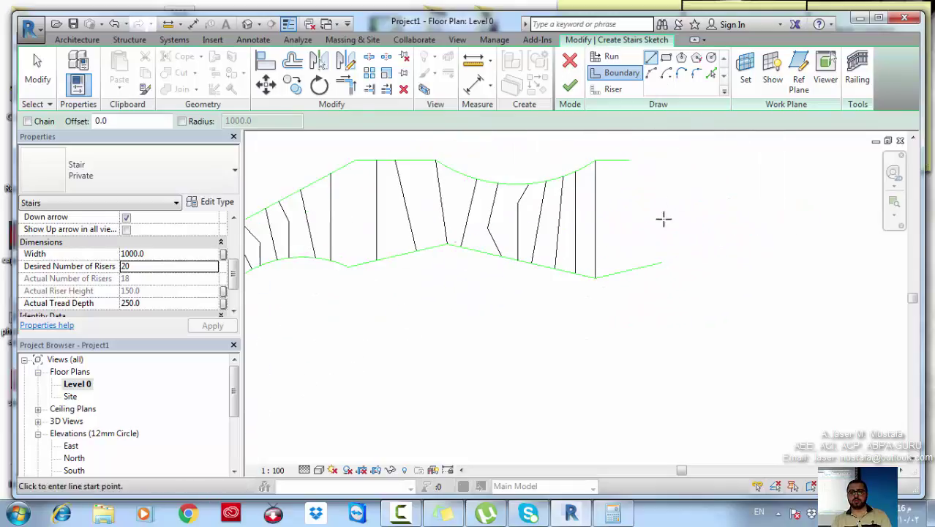
Add the nineteenth and twentieth risers as slanted lines across the new boundary extensions, the twentieth closing their free ends.
{"action": "left_click", "coordinate": [613, 89]}
{"action": "left_click", "coordinate": [613, 161]}
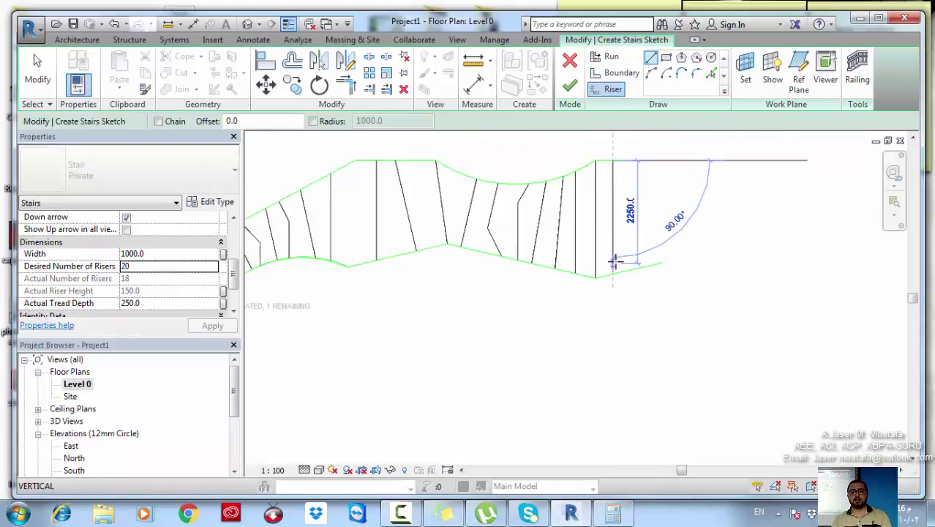
{"action": "left_click", "coordinate": [628, 269]}
{"action": "left_click", "coordinate": [630, 159]}
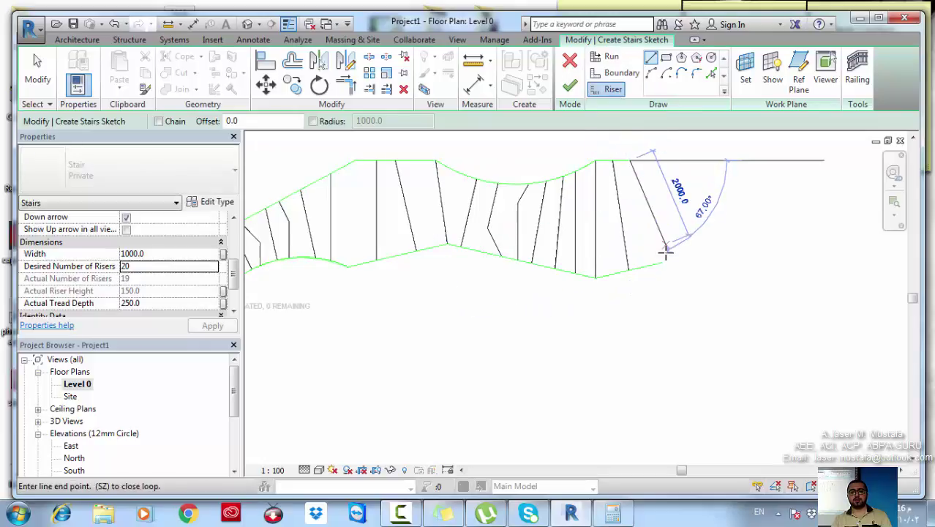
{"action": "left_click", "coordinate": [662, 266]}
{"action": "scroll", "coordinate": [699, 282], "scroll_direction": "down", "scroll_amount": 2}
{"action": "key", "text": "Escape"}
{"action": "key", "text": "Escape"}
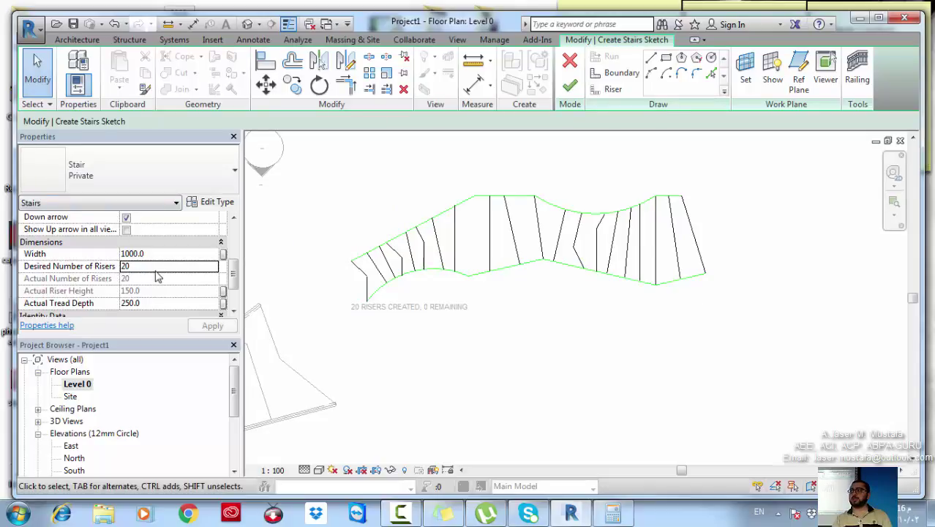
Review the Private stair type's properties and finish the sketch to create the 20-riser stair.
{"action": "left_click", "coordinate": [191, 204]}
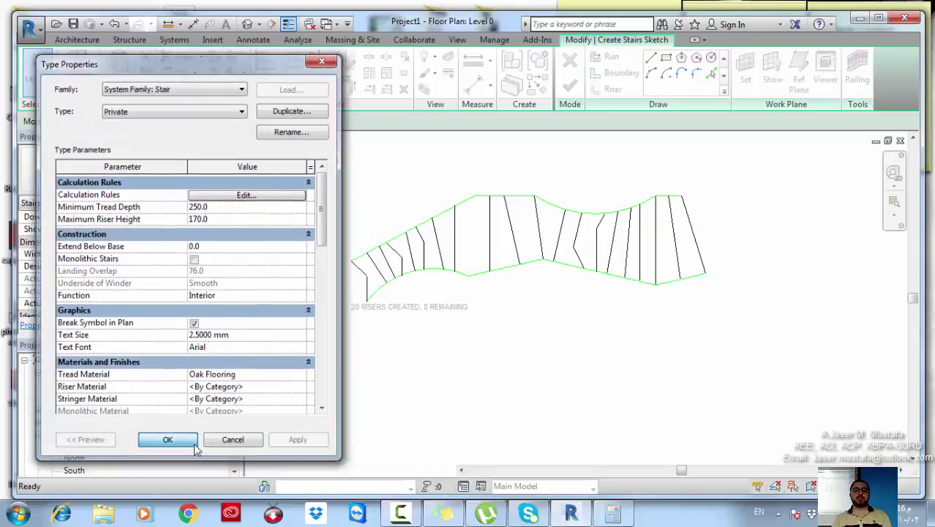
{"action": "left_click", "coordinate": [170, 440]}
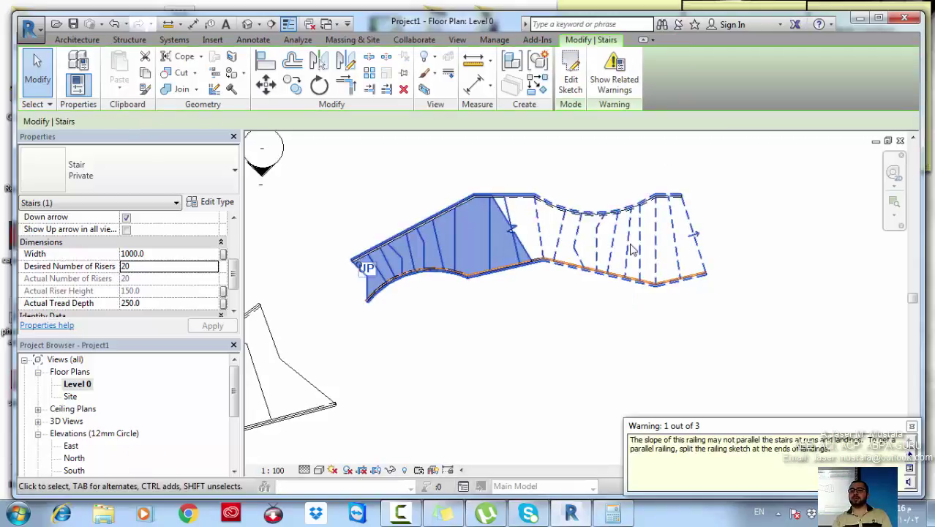
{"action": "middle_click_drag", "start_coordinate": [733, 250], "coordinate": [713, 273]}
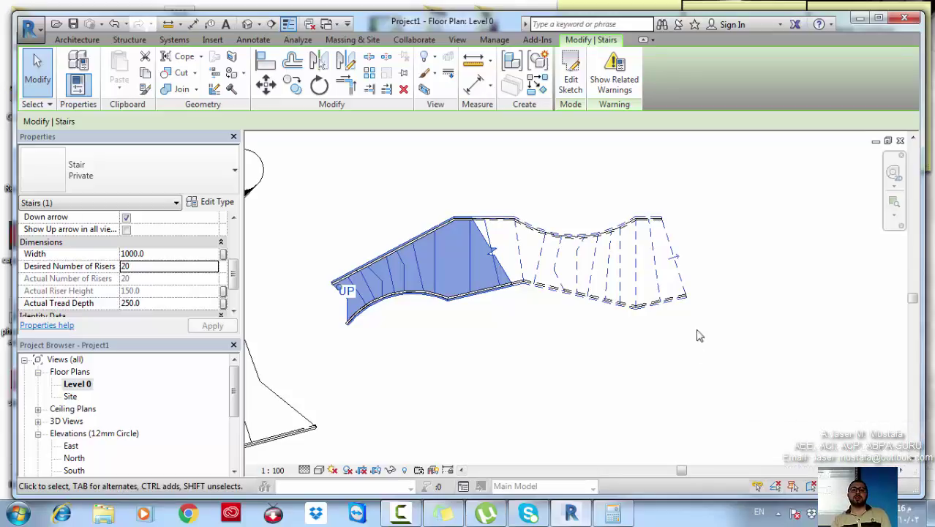
{"action": "middle_click_drag", "start_coordinate": [295, 195], "coordinate": [370, 206]}
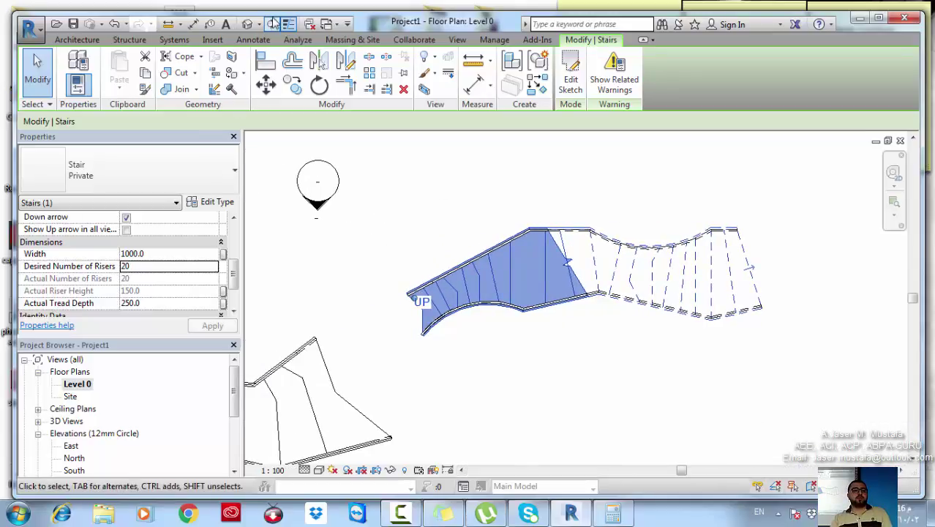
Open the 3D view and examine the new free-form stair's bent risers, treads and curved railings up close.
{"action": "left_click", "coordinate": [248, 24]}
{"action": "middle_click_drag", "start_coordinate": [551, 272], "coordinate": [607, 242]}
{"action": "scroll", "coordinate": [636, 241], "scroll_direction": "down", "scroll_amount": 3}
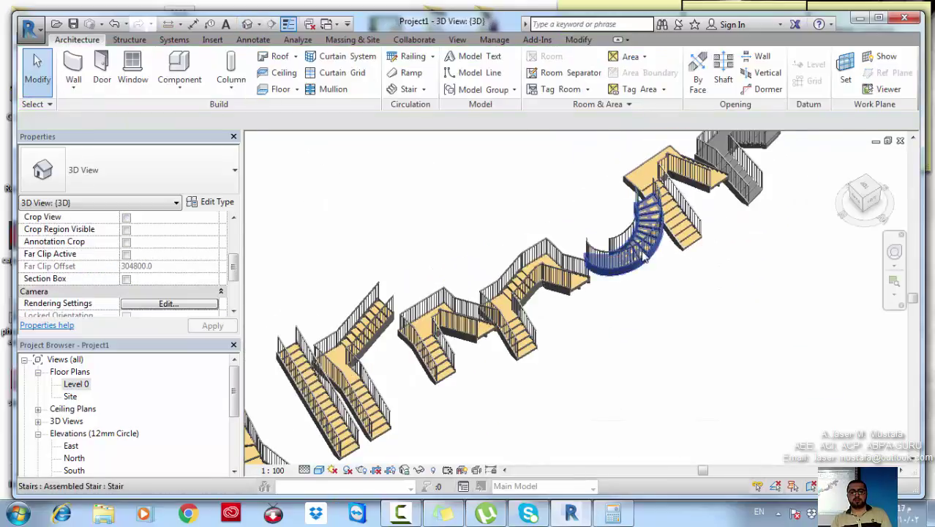
{"action": "middle_click_drag", "start_coordinate": [548, 315], "coordinate": [643, 378]}
{"action": "scroll", "coordinate": [395, 331], "scroll_direction": "up", "scroll_amount": 5}
{"action": "middle_click_drag", "start_coordinate": [474, 325], "coordinate": [507, 392]}
{"action": "scroll", "coordinate": [512, 325], "scroll_direction": "up", "scroll_amount": 2}
{"action": "middle_click_drag", "start_coordinate": [425, 329], "coordinate": [431, 390]}
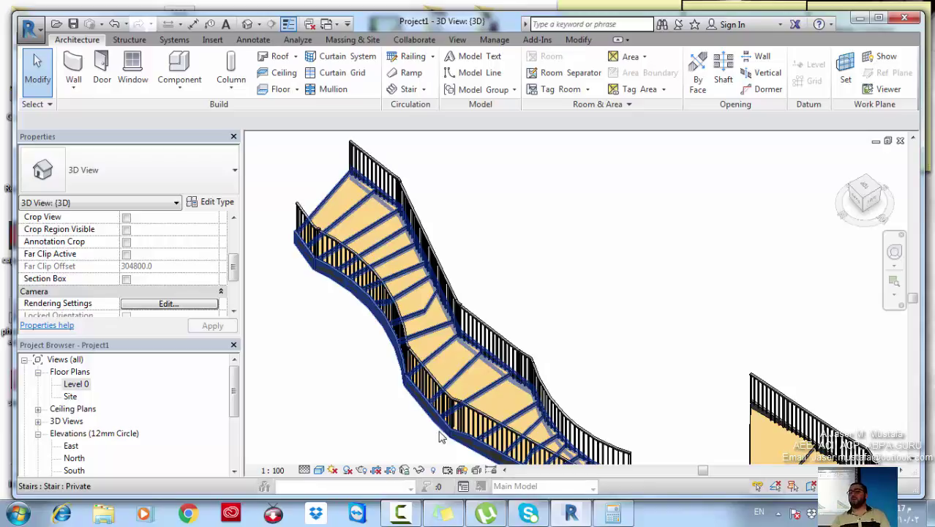
Examine the row of straight, L-shaped, multi-landing and curved stairs in 3D alongside the sketched free-form stairs.
{"action": "scroll", "coordinate": [497, 395], "scroll_direction": "down", "scroll_amount": 4}
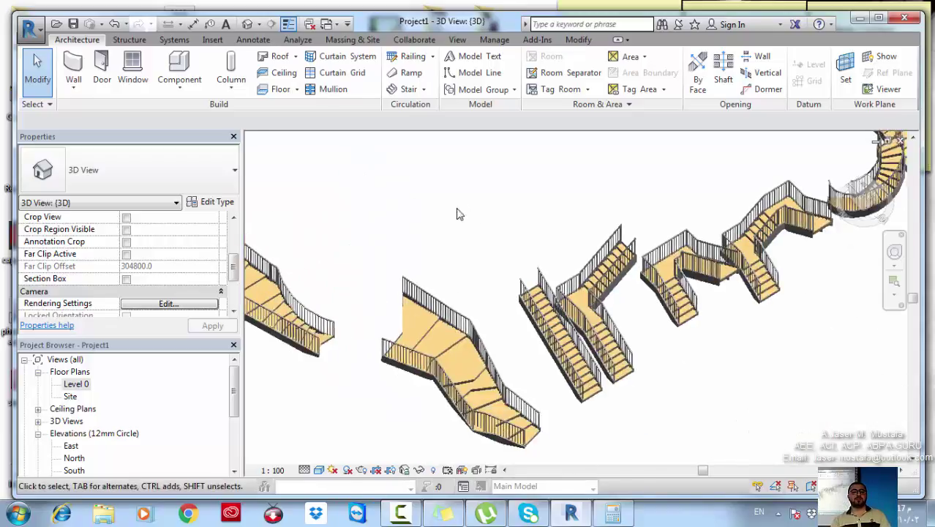
{"action": "scroll", "coordinate": [457, 210], "scroll_direction": "down", "scroll_amount": 2}
{"action": "scroll", "coordinate": [673, 258], "scroll_direction": "up", "scroll_amount": 5}
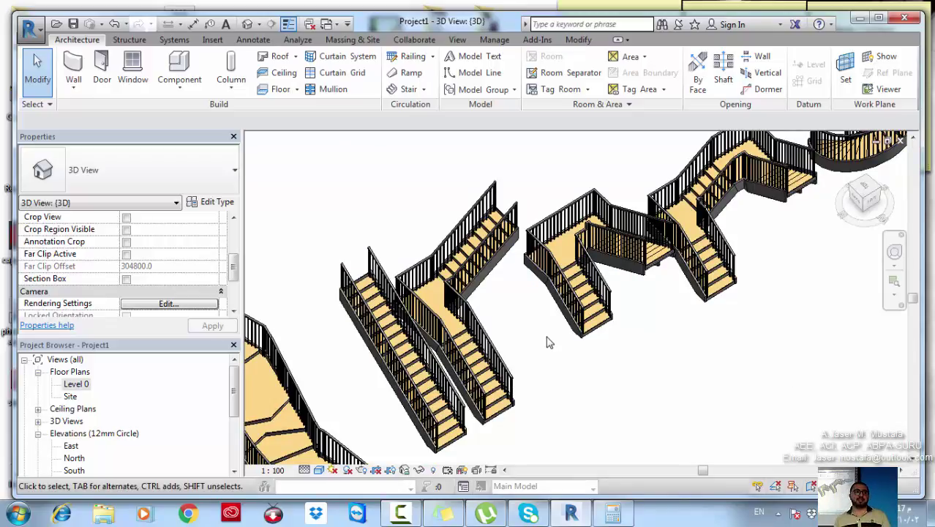
{"action": "scroll", "coordinate": [586, 241], "scroll_direction": "down", "scroll_amount": 3}
{"action": "middle_click_drag", "start_coordinate": [586, 242], "coordinate": [534, 290]}
{"action": "middle_click_drag", "start_coordinate": [618, 277], "coordinate": [577, 297], "text": "shift"}
{"action": "scroll", "coordinate": [575, 282], "scroll_direction": "up", "scroll_amount": 2}
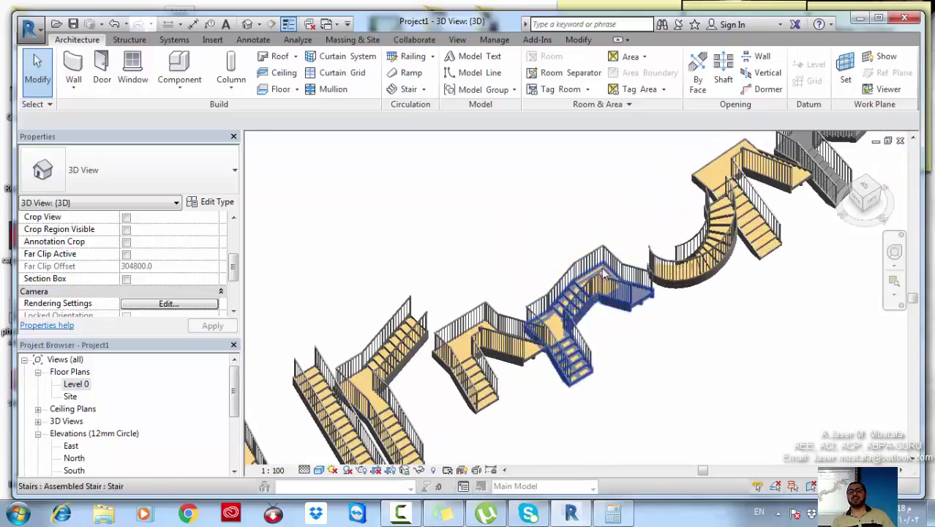
{"action": "mouse_move", "coordinate": [428, 317]}
{"action": "middle_mouse_down"}
{"action": "mouse_move", "coordinate": [410, 330]}
{"action": "mouse_move", "coordinate": [437, 302]}
{"action": "middle_mouse_up"}
{"action": "scroll", "coordinate": [401, 403], "scroll_direction": "up", "scroll_amount": 2}
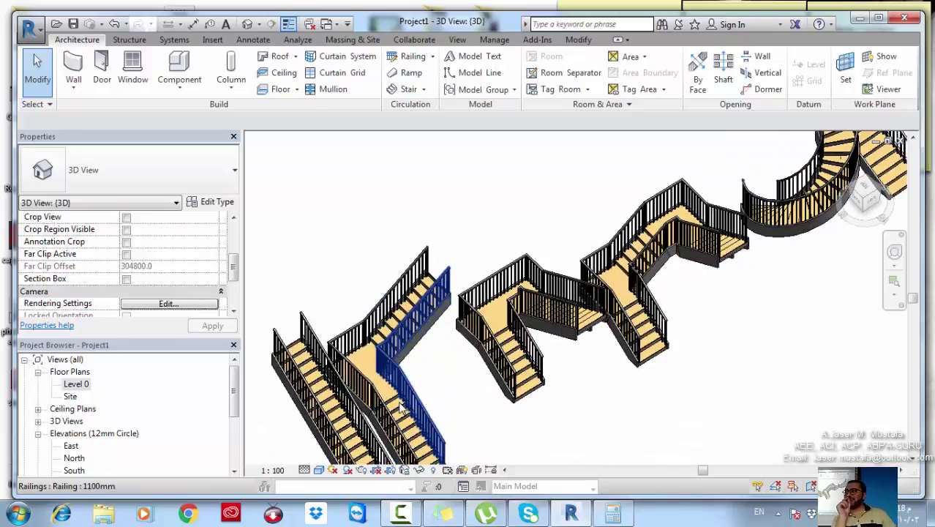
{"action": "scroll", "coordinate": [401, 410], "scroll_direction": "down", "scroll_amount": 3}
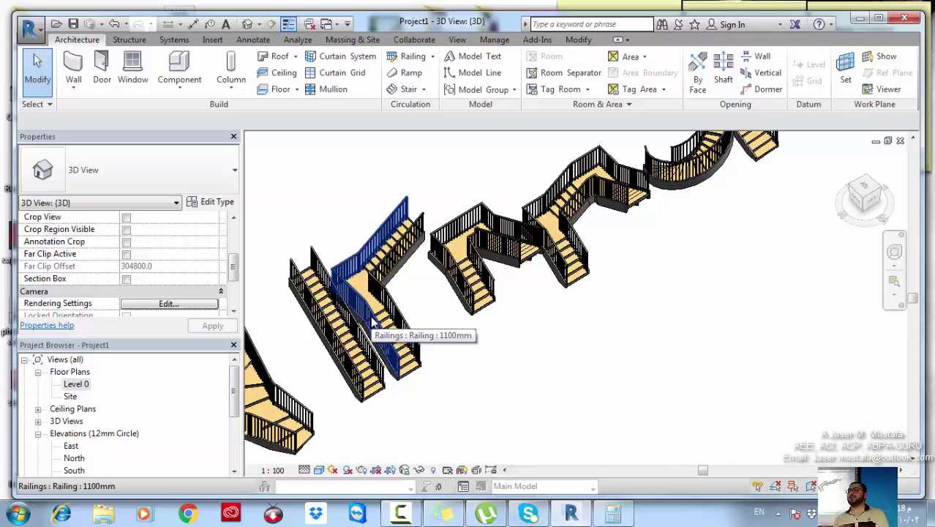
{"action": "scroll", "coordinate": [455, 307], "scroll_direction": "down", "scroll_amount": 3}
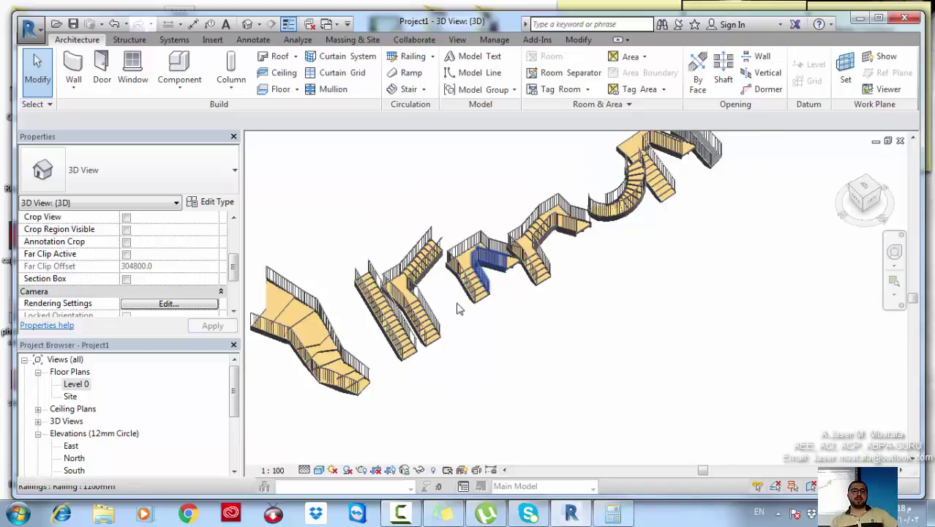
{"action": "middle_click_drag", "start_coordinate": [455, 307], "coordinate": [499, 310]}
Return to the Level 0 floor plan and open the straight single-run assembled stair for editing.
{"action": "double_click", "coordinate": [75, 383]}
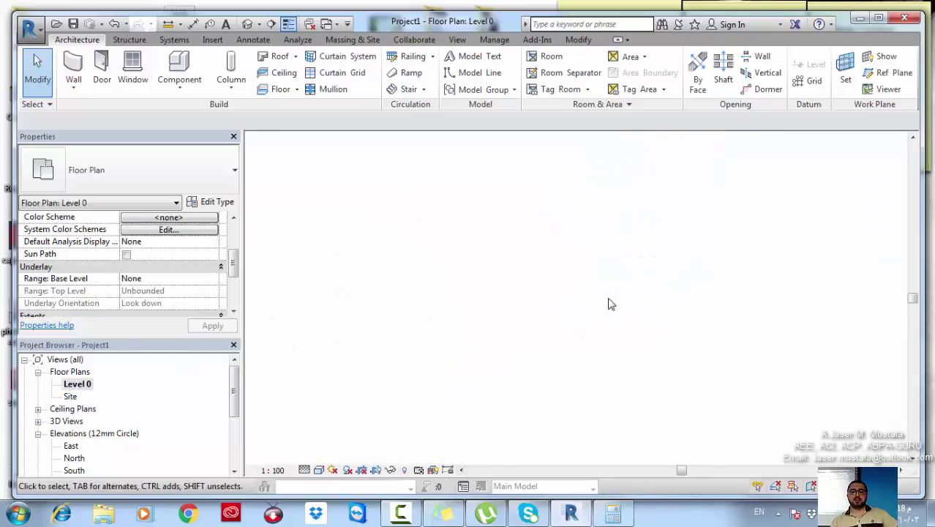
{"action": "scroll", "coordinate": [450, 352], "scroll_direction": "down", "scroll_amount": 4}
{"action": "middle_click_drag", "start_coordinate": [450, 352], "coordinate": [514, 267]}
{"action": "scroll", "coordinate": [516, 339], "scroll_direction": "up", "scroll_amount": 4}
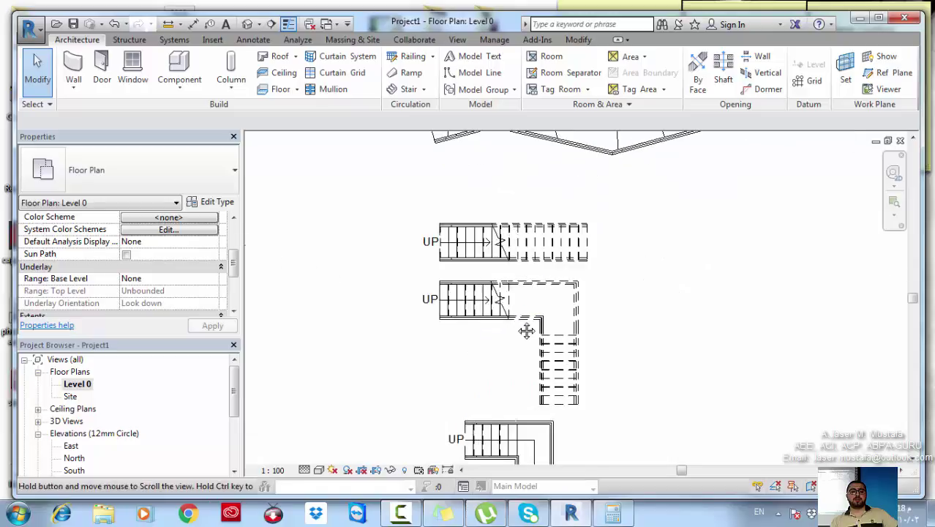
{"action": "middle_click_drag", "start_coordinate": [526, 330], "coordinate": [551, 324]}
{"action": "left_click", "coordinate": [525, 226]}
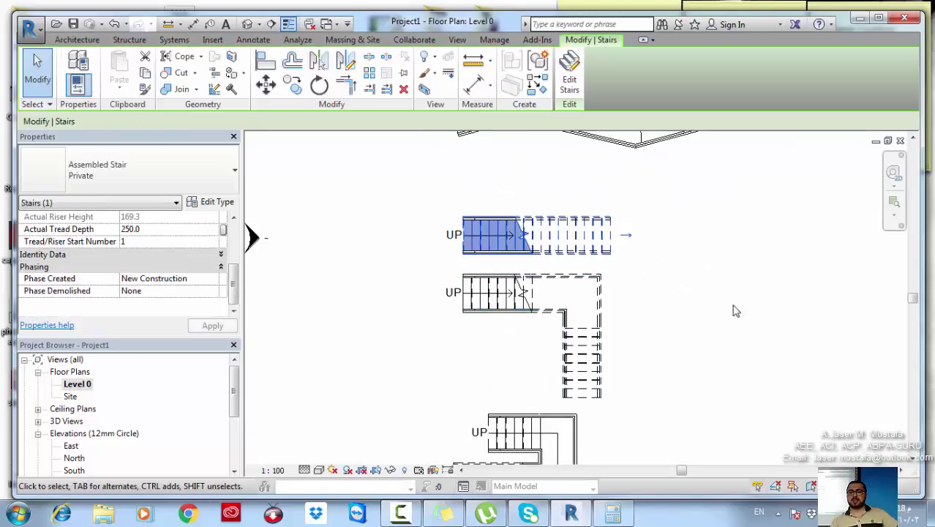
{"action": "left_click", "coordinate": [568, 83]}
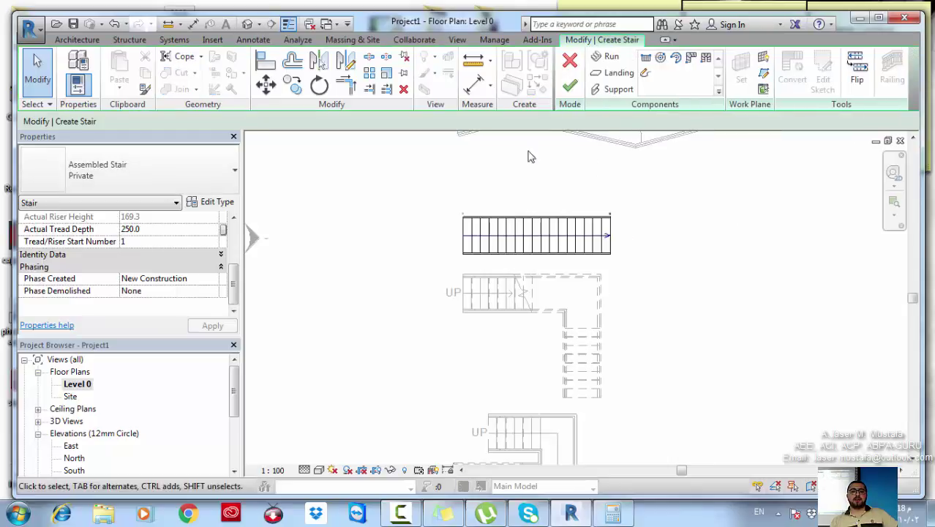
Convert the straight stair's run to a custom sketch-based component and open its sketch for editing.
{"action": "left_click", "coordinate": [560, 237]}
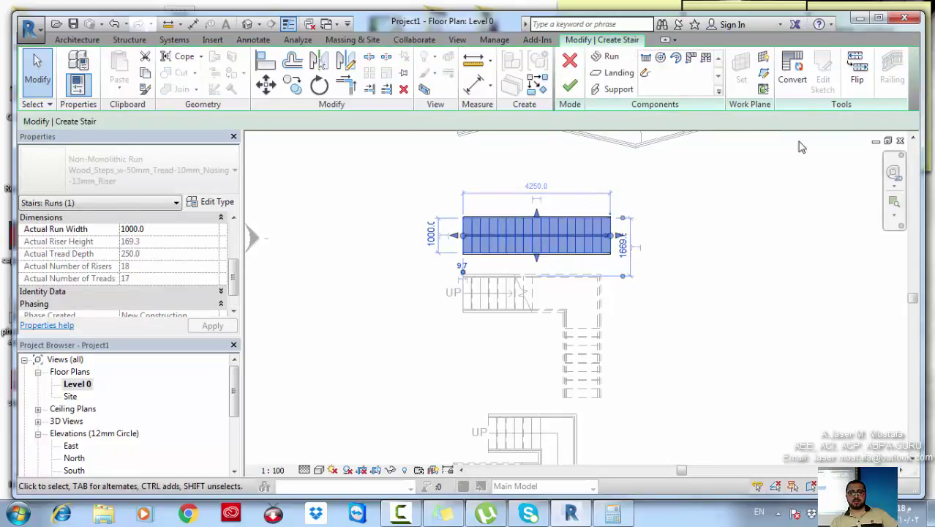
{"action": "left_click", "coordinate": [793, 73]}
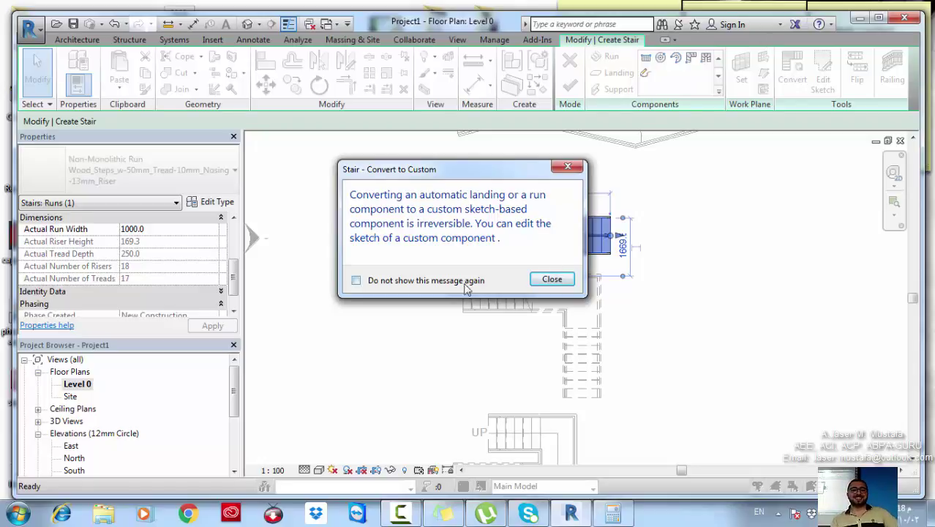
{"action": "left_click", "coordinate": [552, 281]}
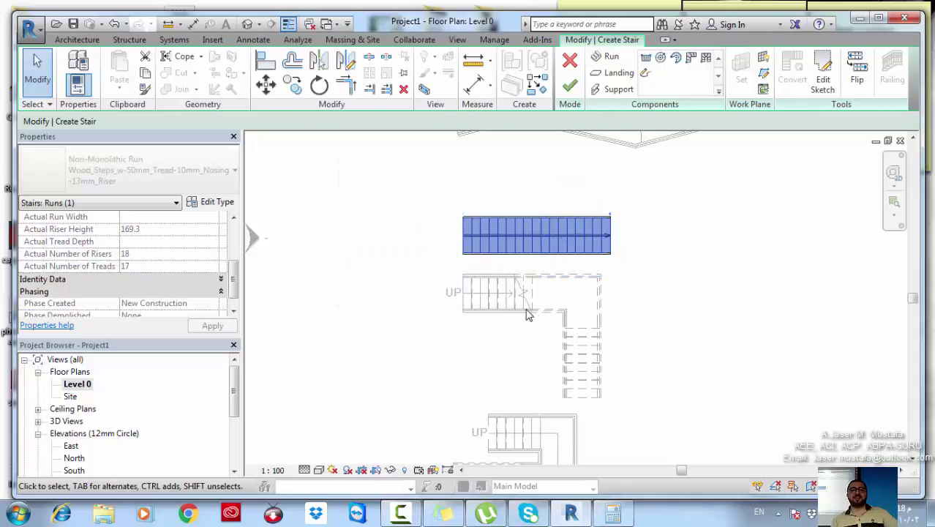
{"action": "left_click", "coordinate": [824, 87]}
{"action": "scroll", "coordinate": [528, 229], "scroll_direction": "up", "scroll_amount": 4}
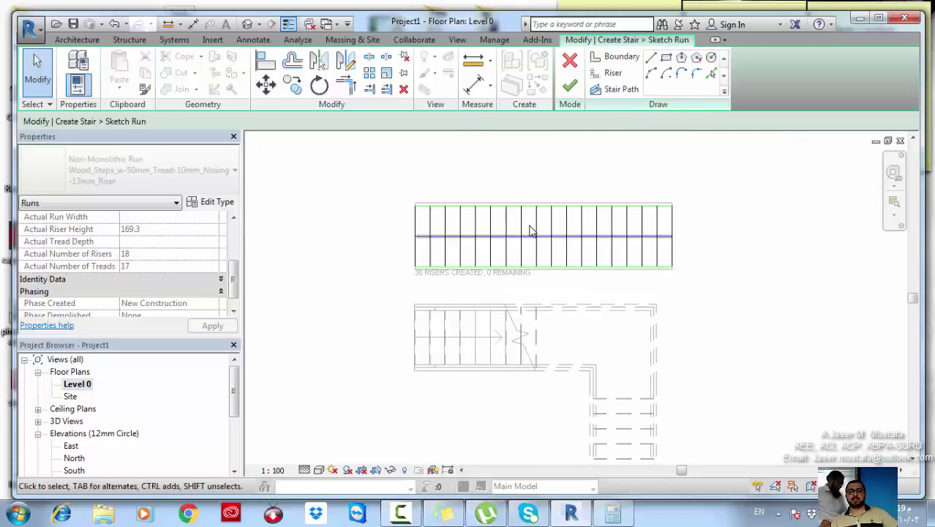
Flare the run's upper and lower boundary lines outward at the upper end of the stair, to about 4282 mm and 4300 mm long.
{"action": "scroll", "coordinate": [641, 223], "scroll_direction": "up", "scroll_amount": 3}
{"action": "left_click", "coordinate": [661, 214]}
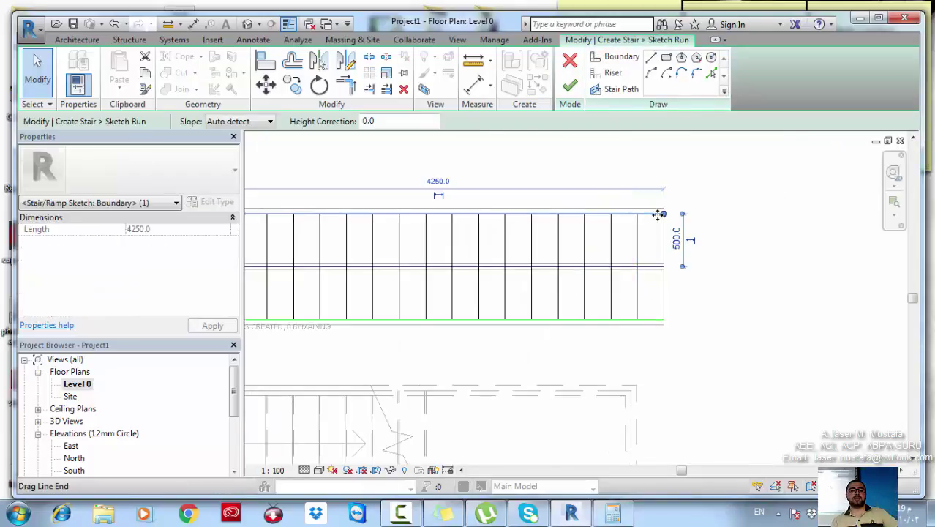
{"action": "left_click_drag", "start_coordinate": [663, 169], "coordinate": [664, 156]}
{"action": "scroll", "coordinate": [620, 275], "scroll_direction": "down", "scroll_amount": 2}
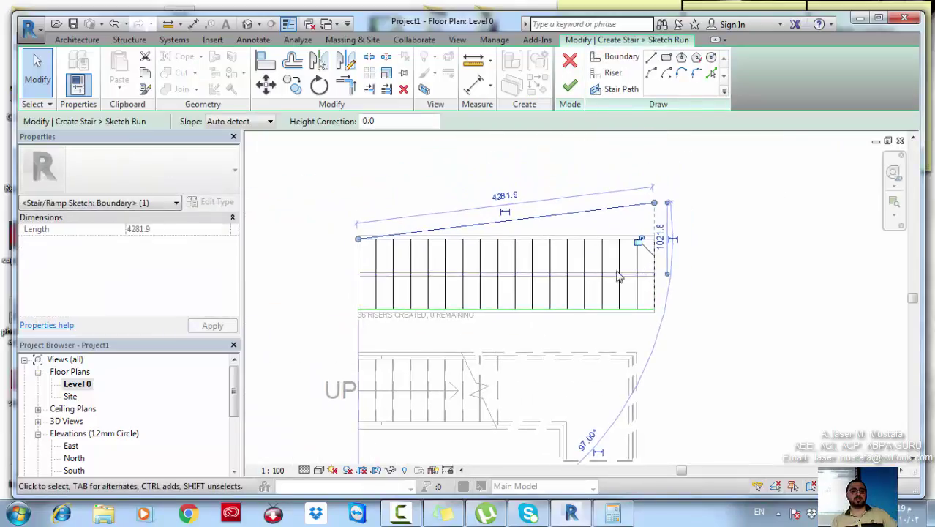
{"action": "left_click", "coordinate": [640, 309]}
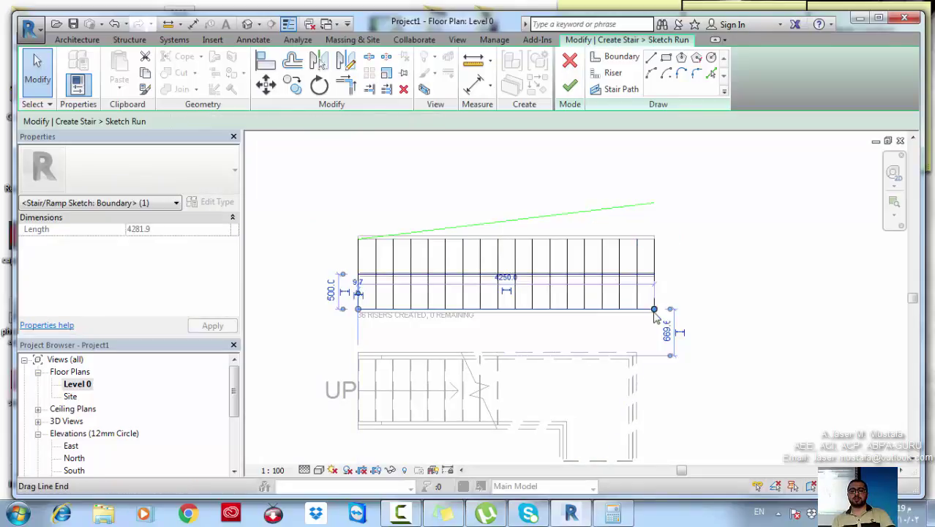
{"action": "left_click_drag", "start_coordinate": [654, 310], "coordinate": [659, 344]}
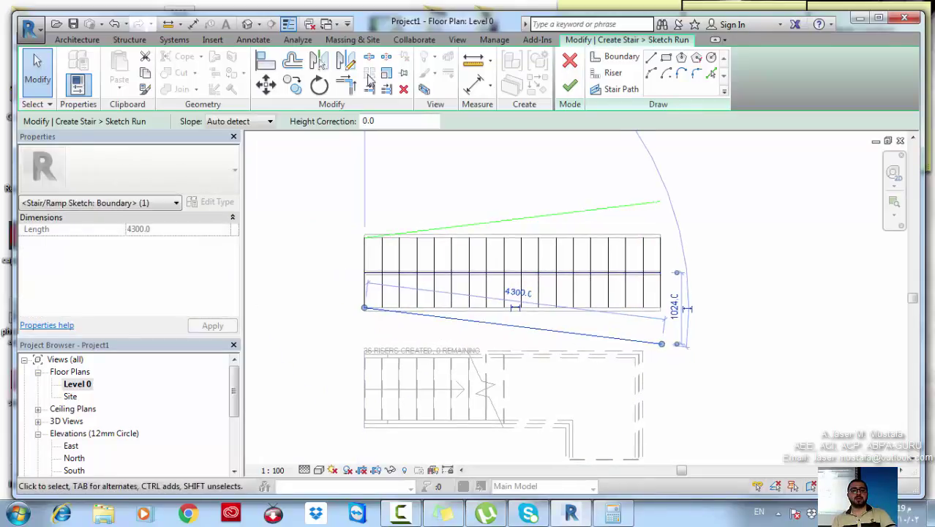
Extend all the run's riser lines to meet both the lower and the upper slanted boundary lines.
{"action": "left_click", "coordinate": [387, 88]}
{"action": "left_click", "coordinate": [533, 328]}
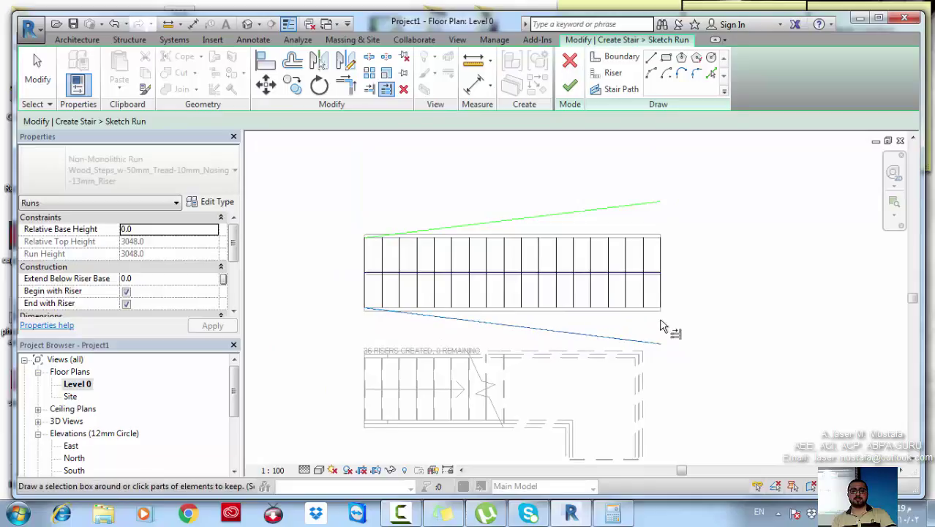
{"action": "key", "text": "Escape"}
{"action": "left_click_drag", "start_coordinate": [670, 292], "coordinate": [315, 278]}
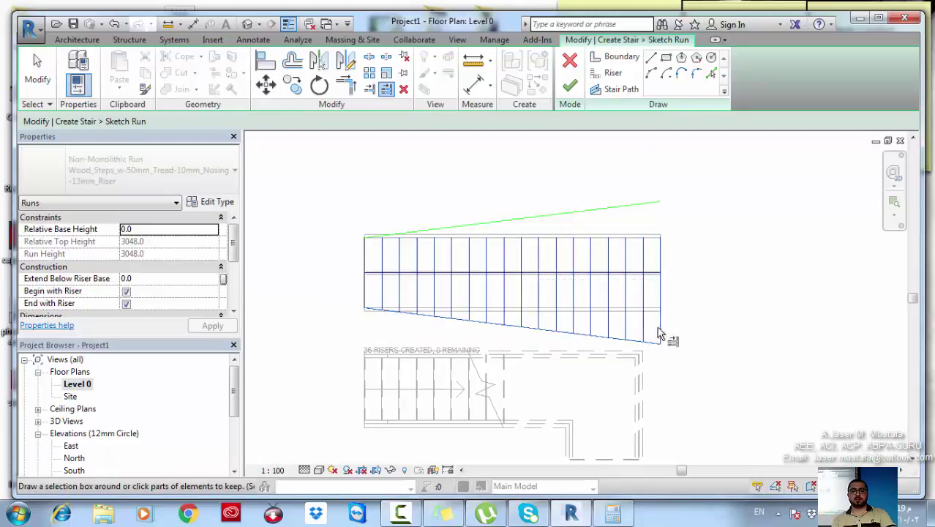
{"action": "key", "text": "Escape"}
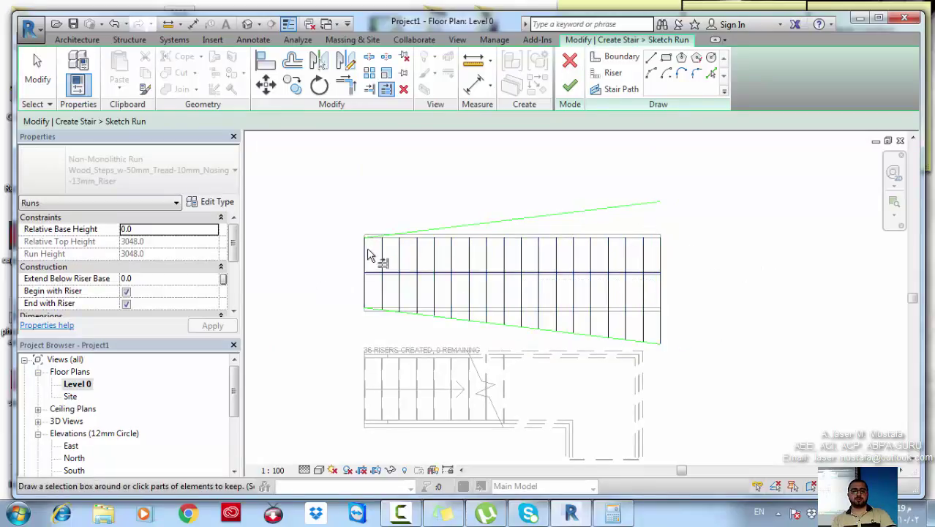
{"action": "left_click", "coordinate": [633, 205]}
{"action": "left_click_drag", "start_coordinate": [689, 250], "coordinate": [328, 251]}
Finish the run sketch and complete the edit of the widened stair.
{"action": "scroll", "coordinate": [698, 309], "scroll_direction": "down", "scroll_amount": 1}
{"action": "middle_click_drag", "start_coordinate": [704, 311], "coordinate": [630, 250]}
{"action": "left_click", "coordinate": [569, 86]}
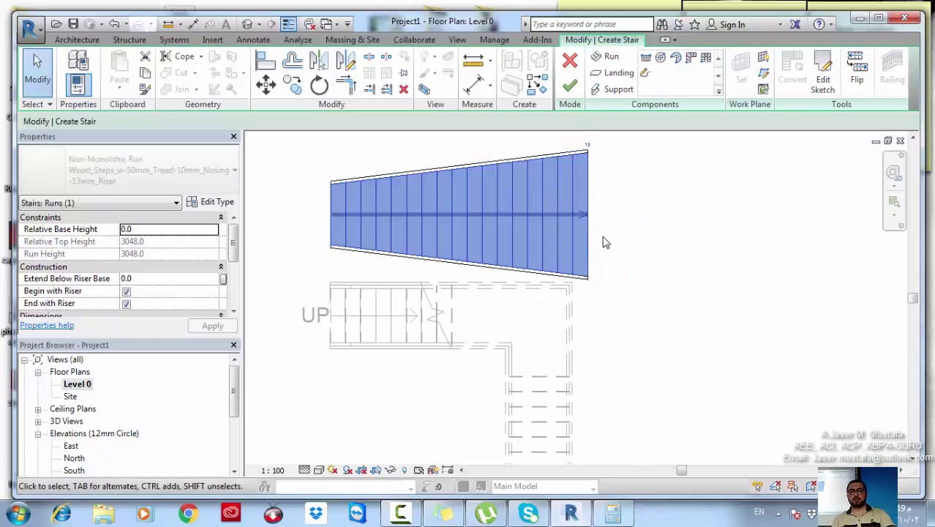
{"action": "left_click", "coordinate": [569, 85]}
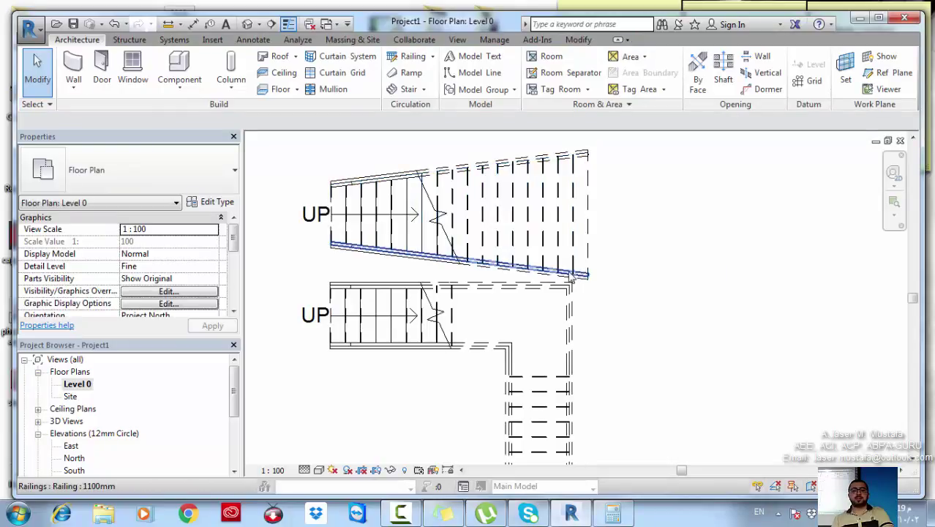
{"action": "scroll", "coordinate": [589, 279], "scroll_direction": "down", "scroll_amount": 2}
{"action": "middle_click_drag", "start_coordinate": [535, 307], "coordinate": [584, 297]}
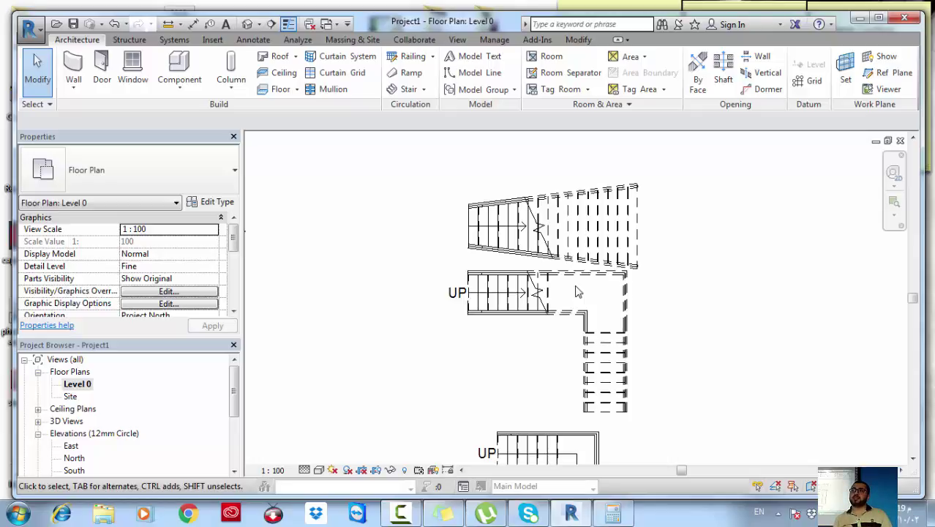
Examine the L-shaped stair's type properties and its run type's tread, nosing and riser profile settings, leaving them unmodified.
{"action": "scroll", "coordinate": [448, 348], "scroll_direction": "up", "scroll_amount": 2}
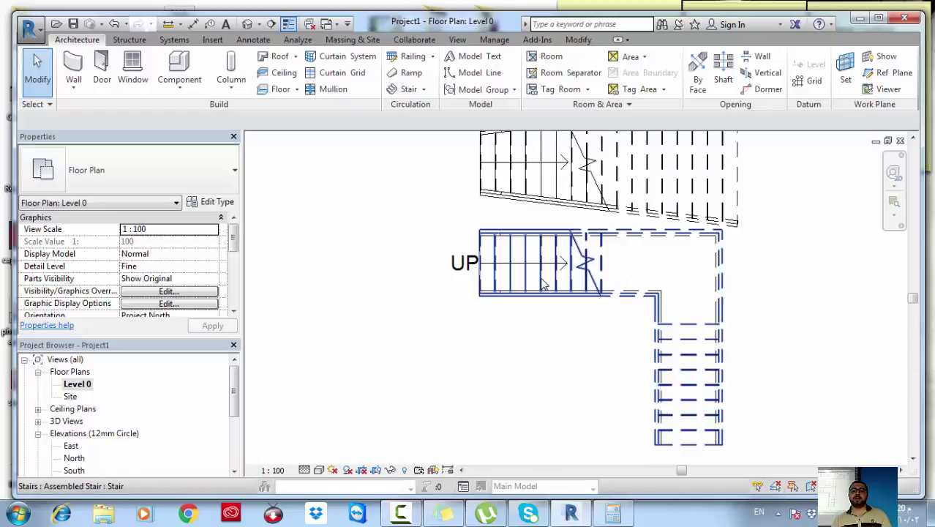
{"action": "left_click", "coordinate": [543, 285]}
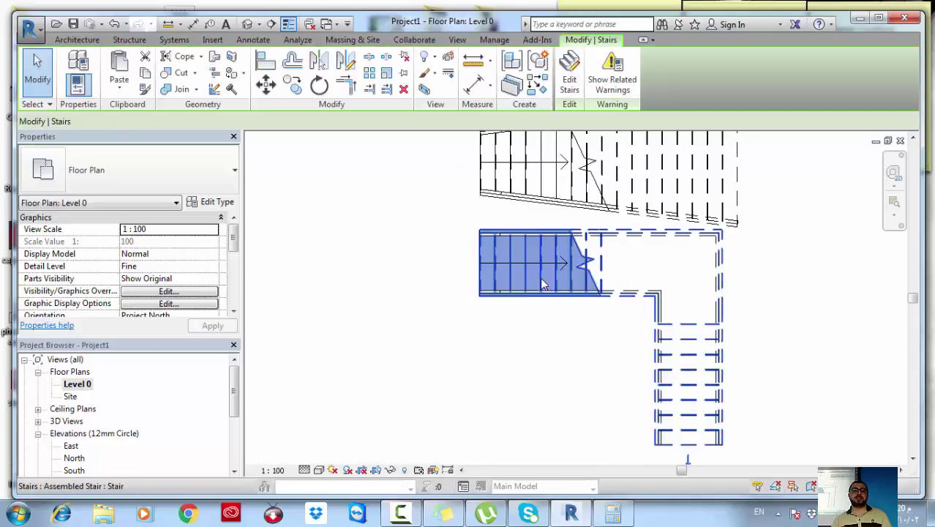
{"action": "left_click", "coordinate": [234, 203]}
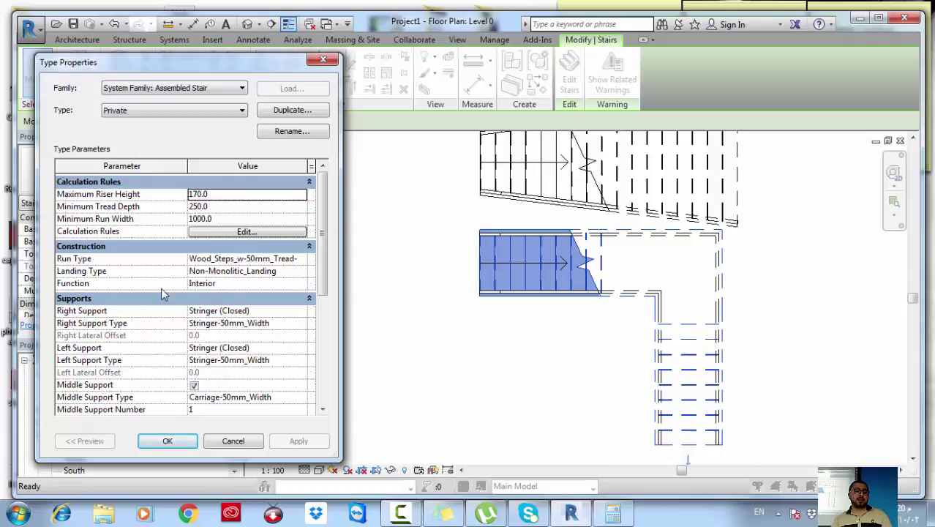
{"action": "left_click", "coordinate": [307, 258]}
{"action": "left_click", "coordinate": [308, 258]}
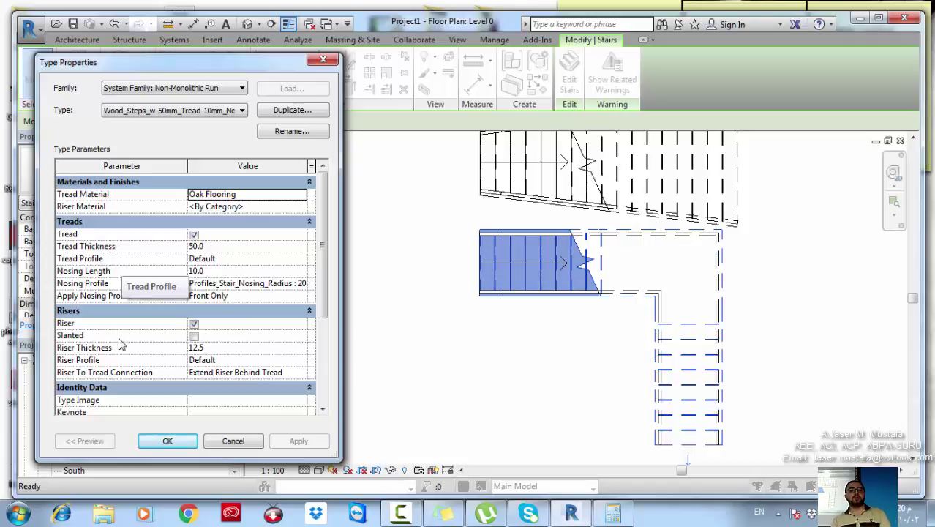
{"action": "left_click", "coordinate": [233, 442]}
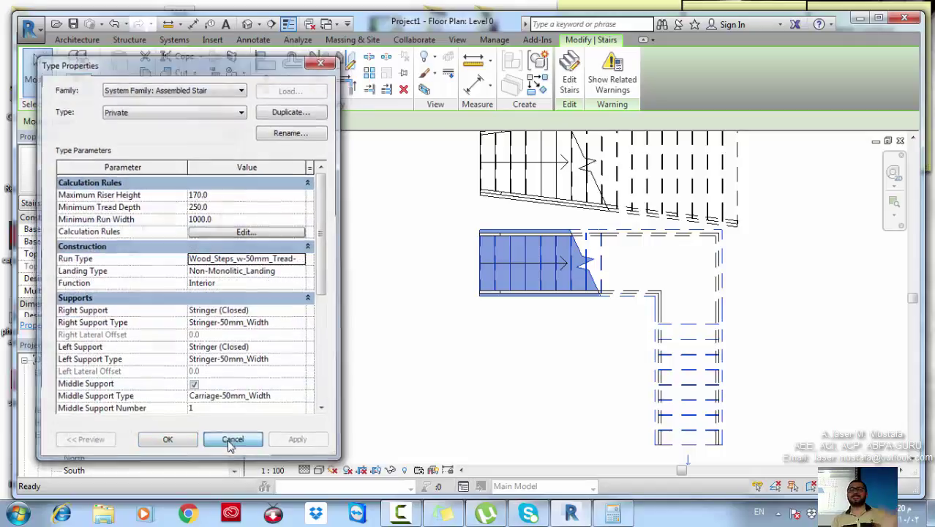
{"action": "left_click", "coordinate": [232, 442]}
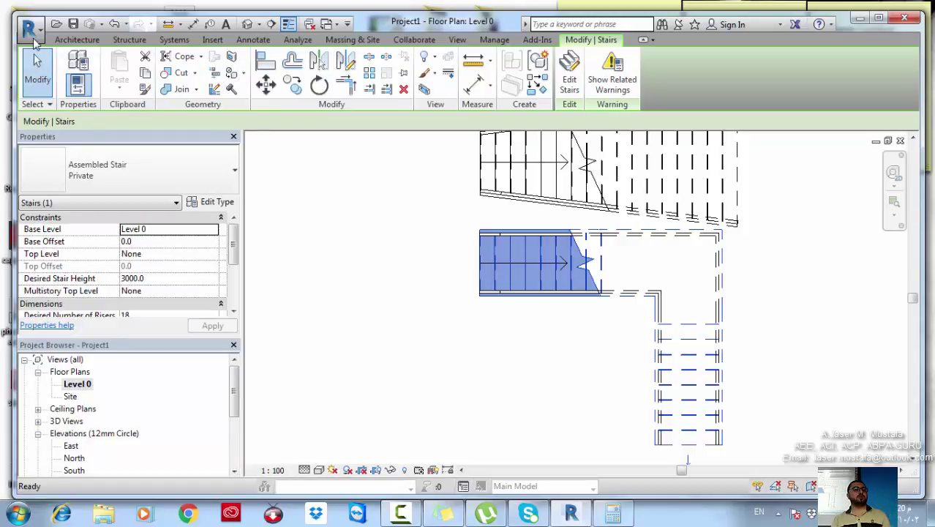
Create a new family from the Metric Profile.rft template.
{"action": "left_click", "coordinate": [29, 28]}
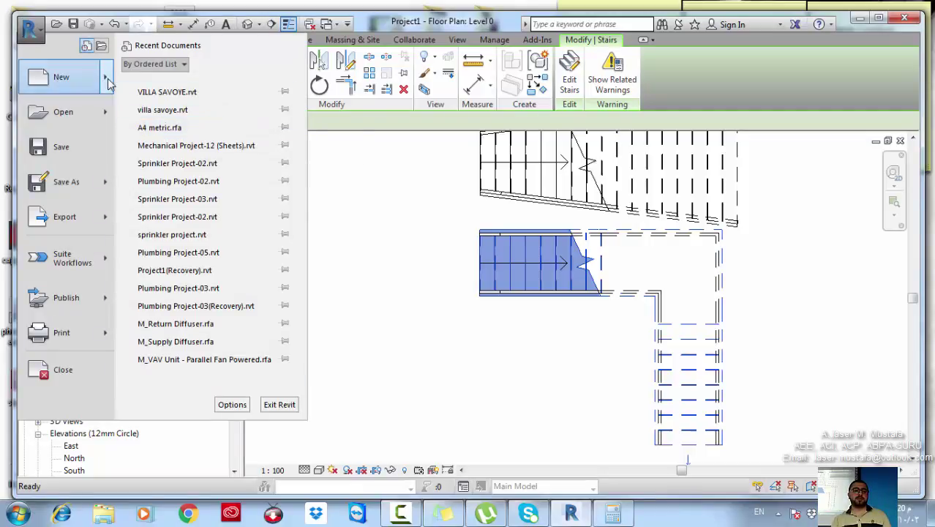
{"action": "mouse_move", "coordinate": [108, 82]}
{"action": "left_click", "coordinate": [173, 123]}
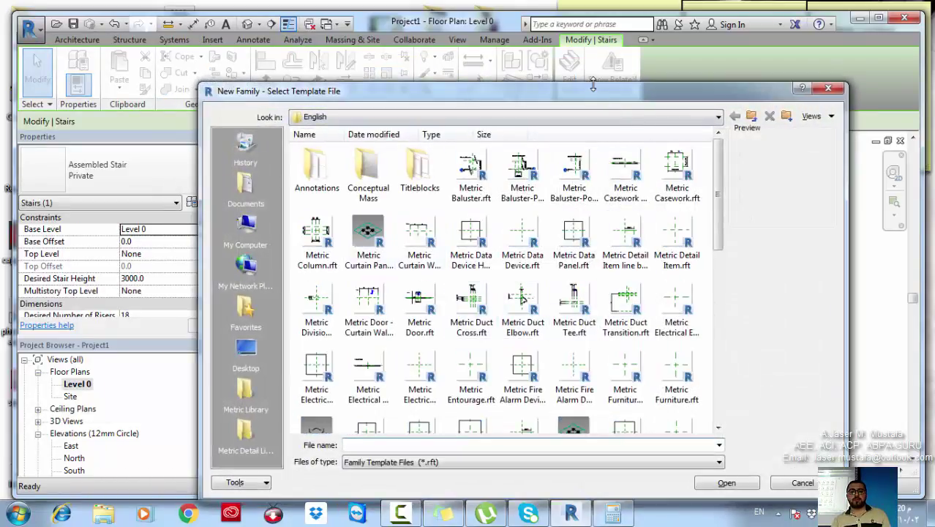
{"action": "left_click_drag", "start_coordinate": [593, 86], "coordinate": [593, 9]}
{"action": "left_click", "coordinate": [522, 365]}
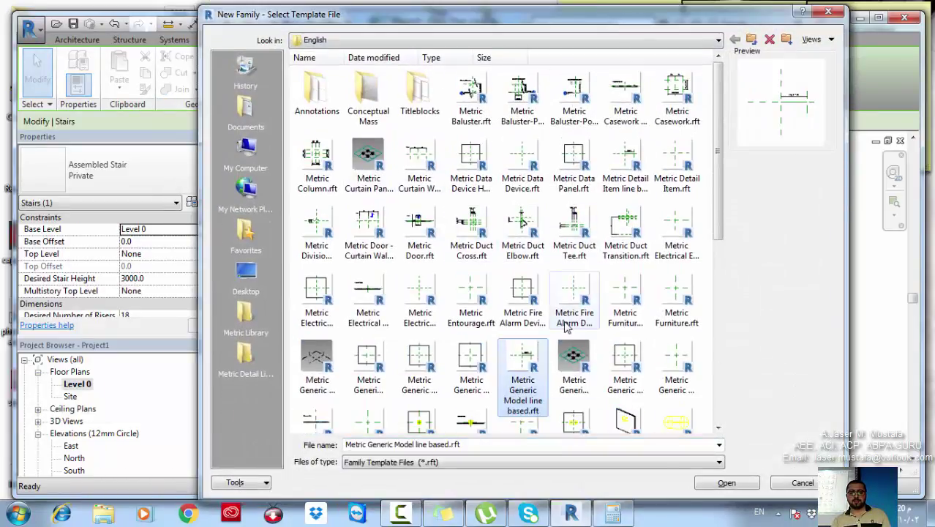
{"action": "scroll", "coordinate": [567, 327], "scroll_direction": "down", "scroll_amount": 3}
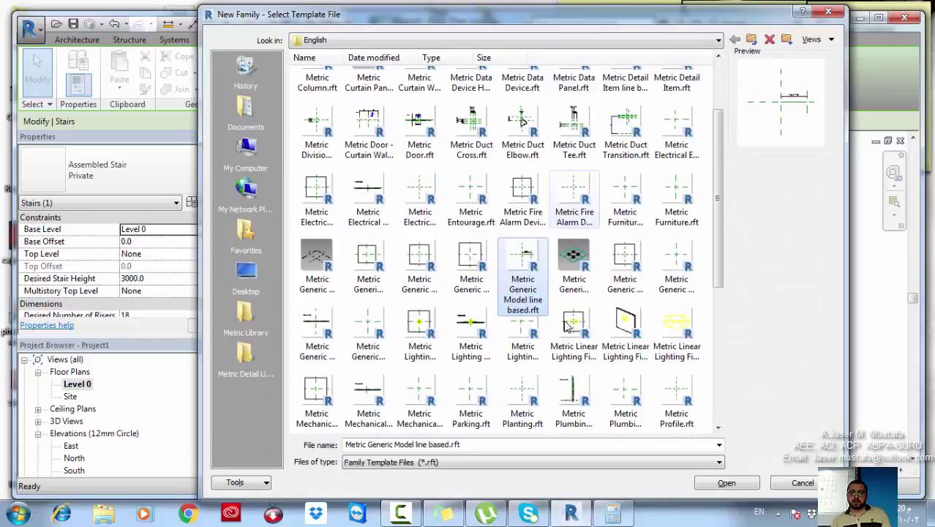
{"action": "left_click", "coordinate": [482, 344]}
{"action": "scroll", "coordinate": [476, 344], "scroll_direction": "down", "scroll_amount": 3}
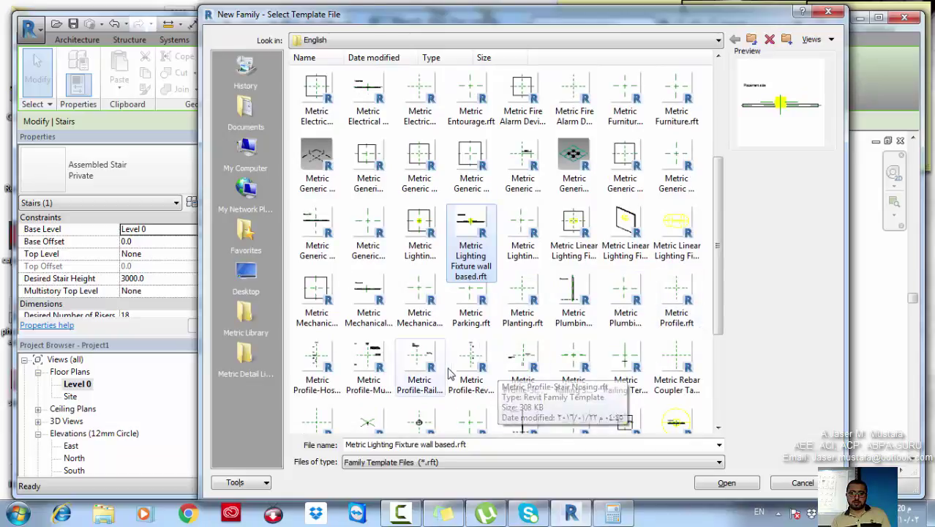
{"action": "left_click", "coordinate": [670, 306]}
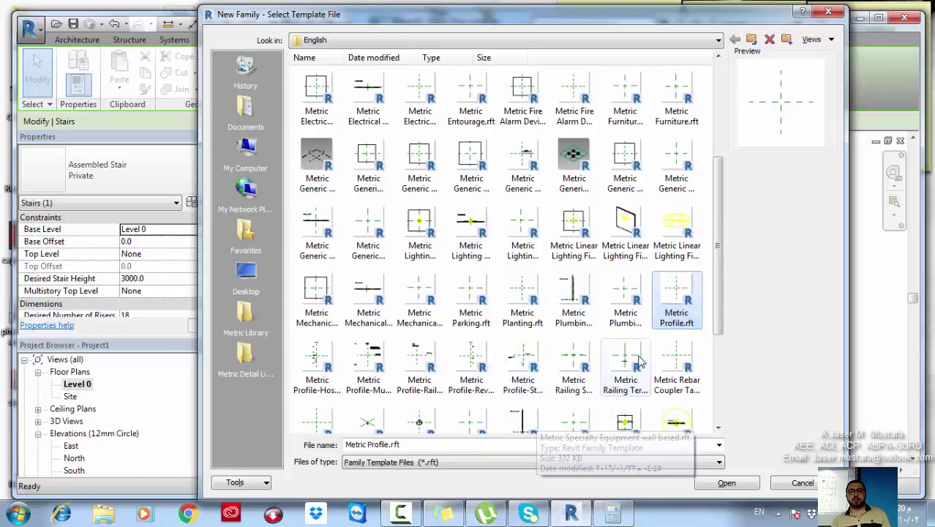
{"action": "double_click", "coordinate": [676, 314]}
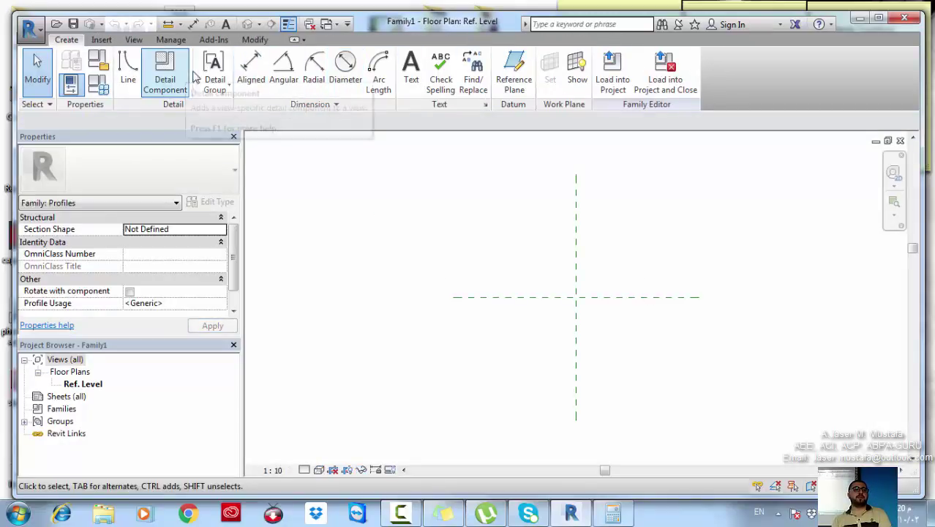
Draw the profile's top line from the reference plane intersection along the horizontal plane, adding a 5 mm square groove near its end.
{"action": "left_click", "coordinate": [133, 76]}
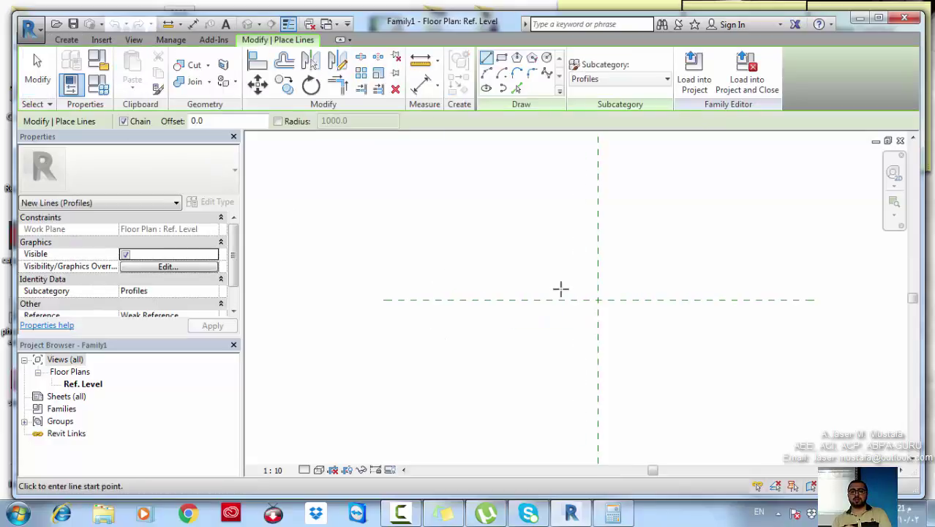
{"action": "left_click", "coordinate": [484, 267]}
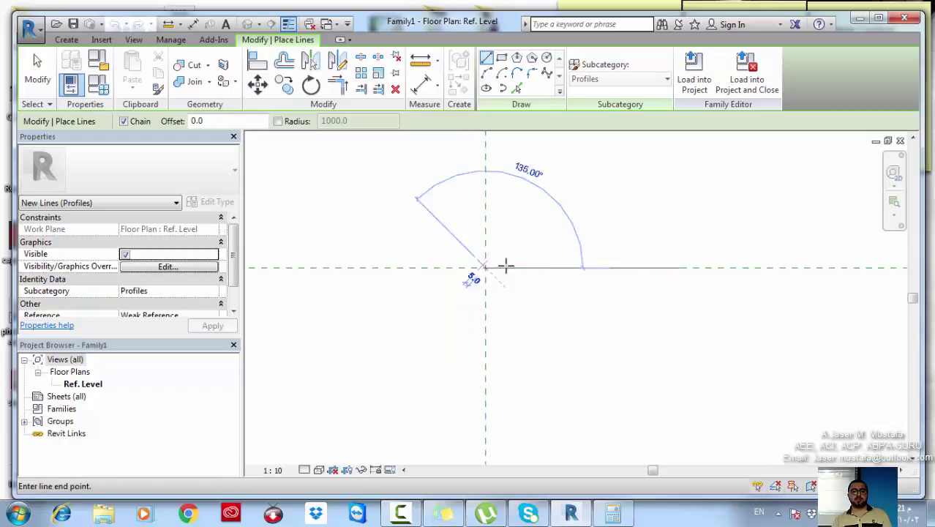
{"action": "left_click", "coordinate": [551, 267]}
{"action": "scroll", "coordinate": [550, 267], "scroll_direction": "up", "scroll_amount": 2}
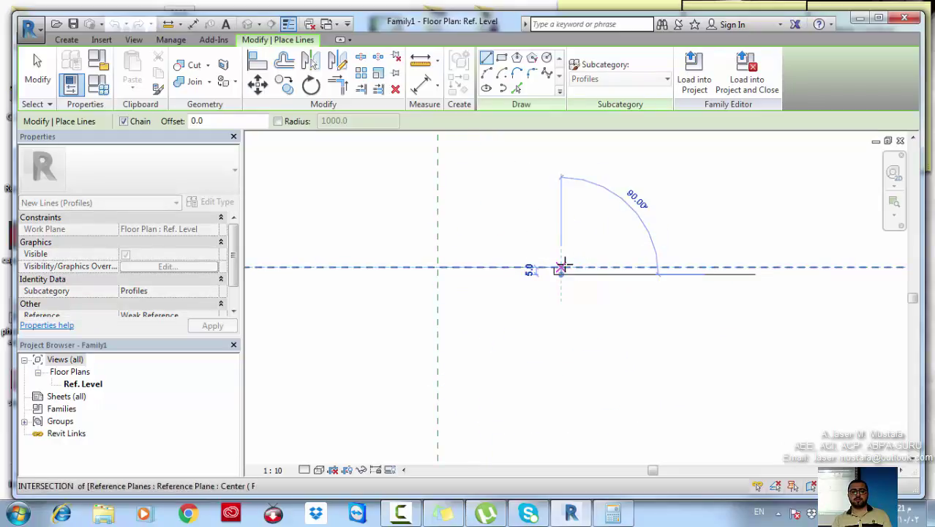
{"action": "key", "text": "Escape"}
{"action": "key", "text": "Escape"}
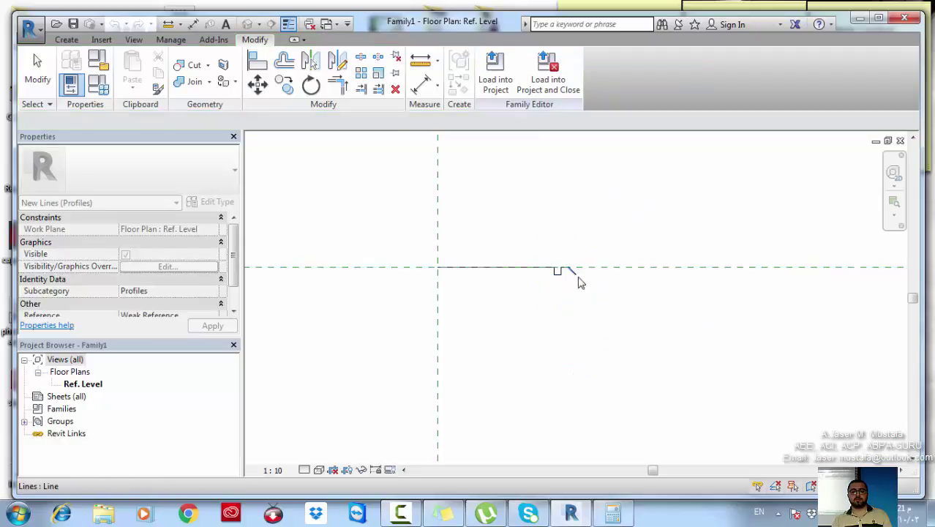
Delete the stray diagonal line at the end of the profile outline.
{"action": "scroll", "coordinate": [582, 282], "scroll_direction": "up", "scroll_amount": 5}
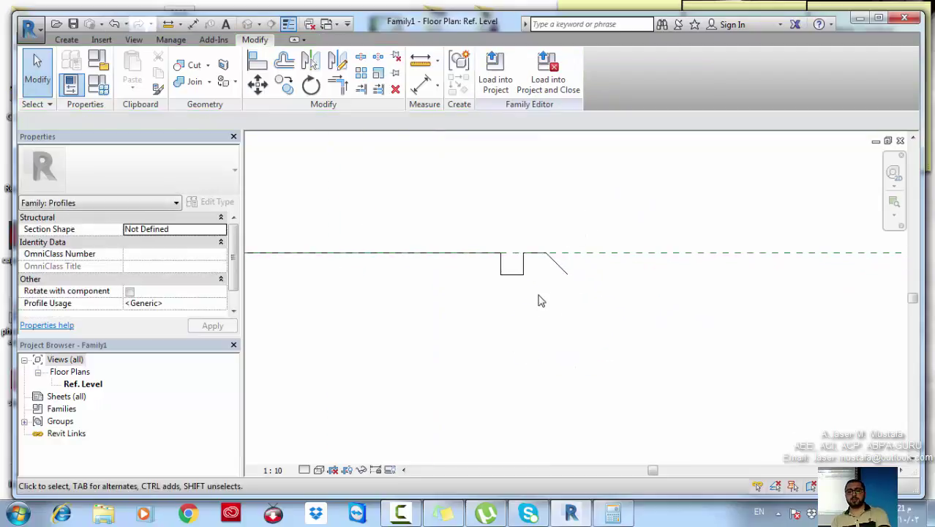
{"action": "left_click_drag", "start_coordinate": [538, 277], "coordinate": [608, 202]}
{"action": "key", "text": "Delete"}
Copy the groove's three lines 10 mm along the horizontal reference plane to make a second groove.
{"action": "scroll", "coordinate": [457, 275], "scroll_direction": "down", "scroll_amount": 1}
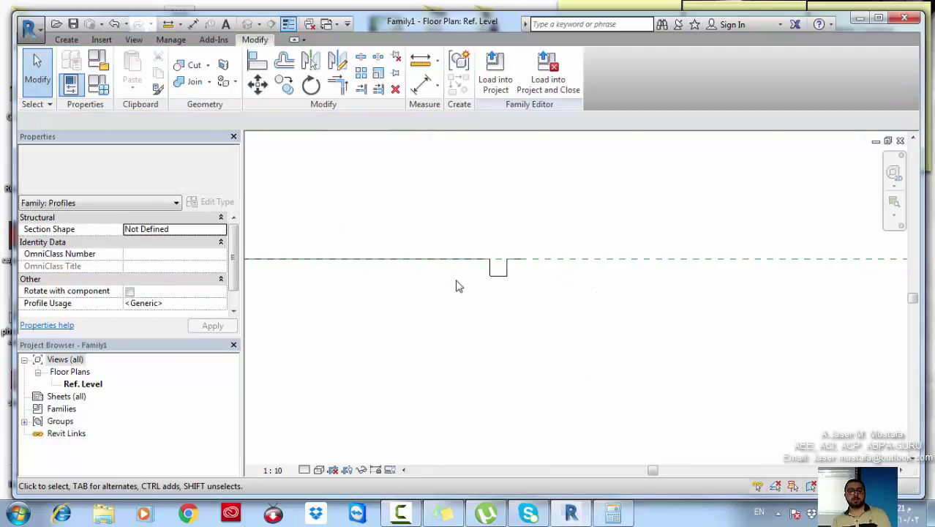
{"action": "middle_click_drag", "start_coordinate": [456, 279], "coordinate": [466, 270]}
{"action": "left_click_drag", "start_coordinate": [477, 306], "coordinate": [518, 244]}
{"action": "middle_click_drag", "start_coordinate": [518, 244], "coordinate": [511, 313]}
{"action": "key", "text": "c"}
{"action": "key", "text": "c"}
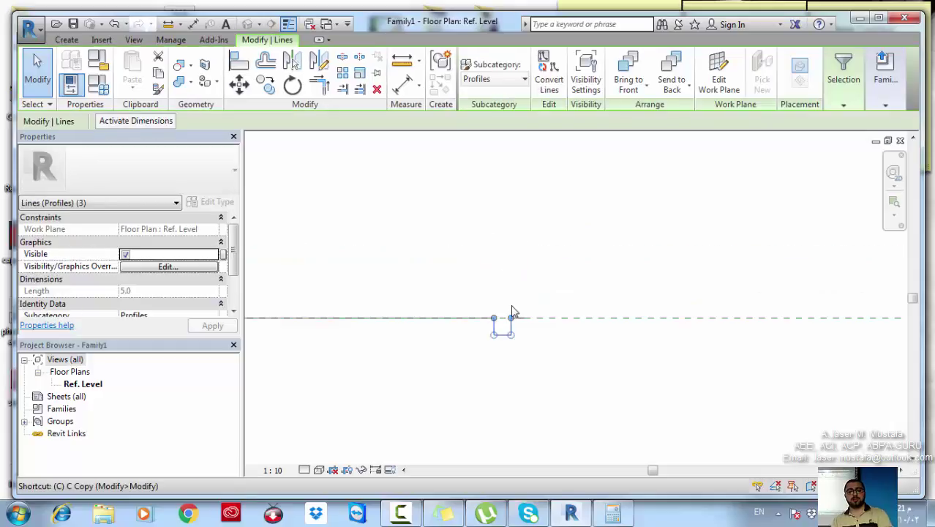
{"action": "left_click", "coordinate": [495, 321]}
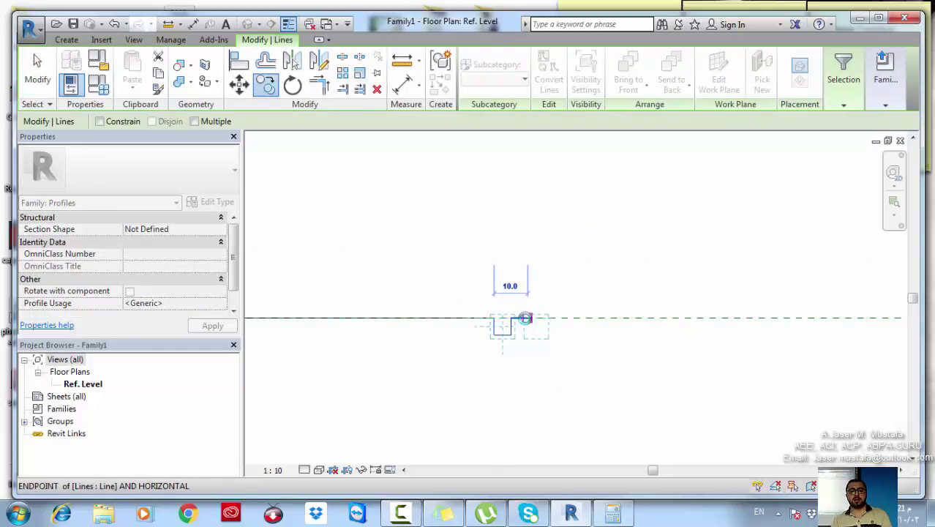
{"action": "left_click", "coordinate": [525, 318]}
{"action": "scroll", "coordinate": [518, 330], "scroll_direction": "down", "scroll_amount": 3}
{"action": "middle_click_drag", "start_coordinate": [519, 331], "coordinate": [604, 317]}
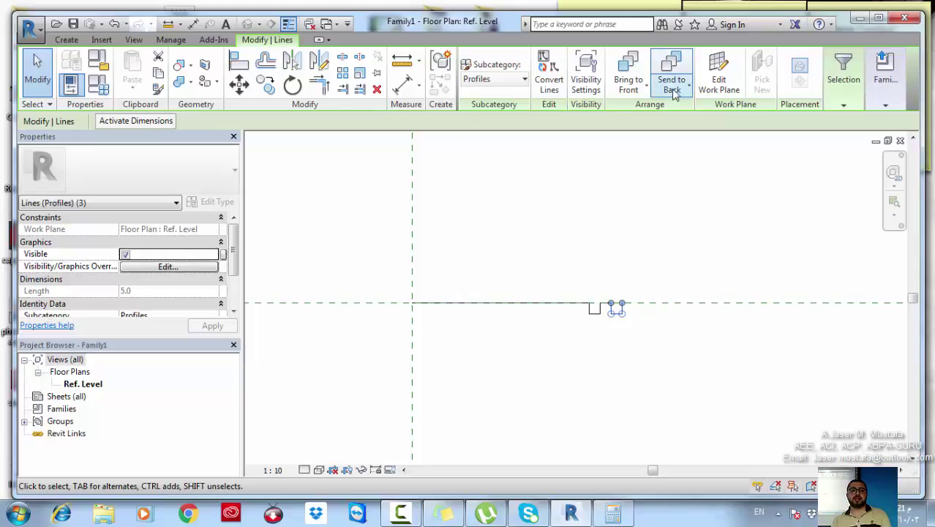
Close the profile outline with a 5 mm top line, a 10 mm vertical end, and bottom and side lines back to the reference plane intersection.
{"action": "left_click", "coordinate": [67, 40]}
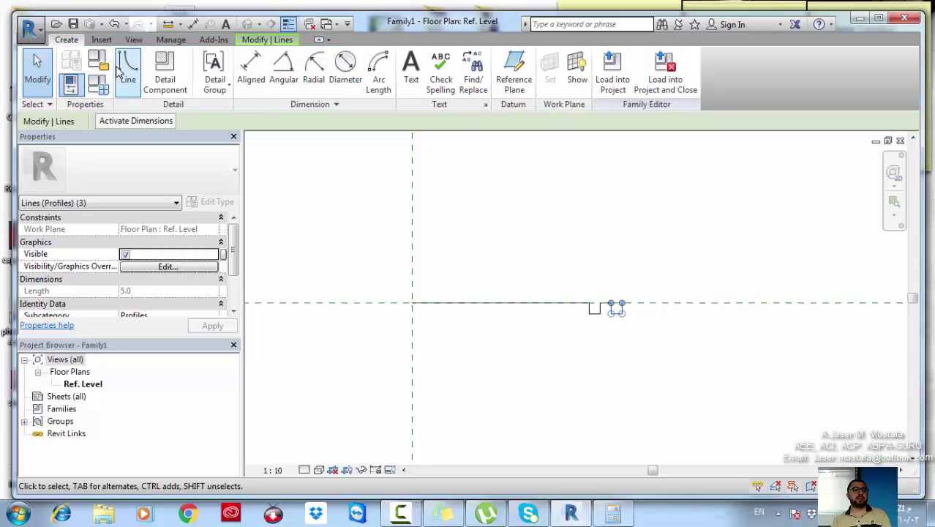
{"action": "left_click", "coordinate": [128, 73]}
{"action": "middle_click_drag", "start_coordinate": [569, 313], "coordinate": [515, 288]}
{"action": "scroll", "coordinate": [585, 282], "scroll_direction": "up", "scroll_amount": 2}
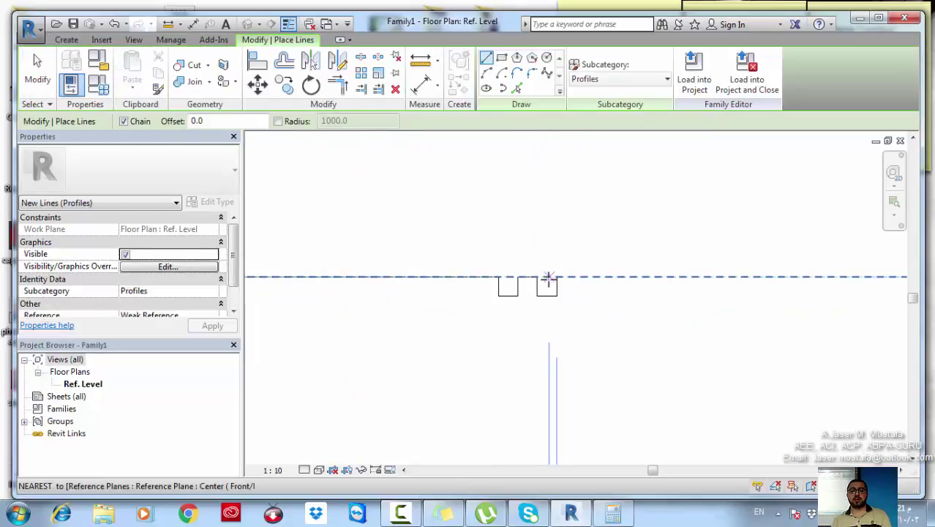
{"action": "left_click", "coordinate": [557, 276]}
{"action": "left_click", "coordinate": [577, 277]}
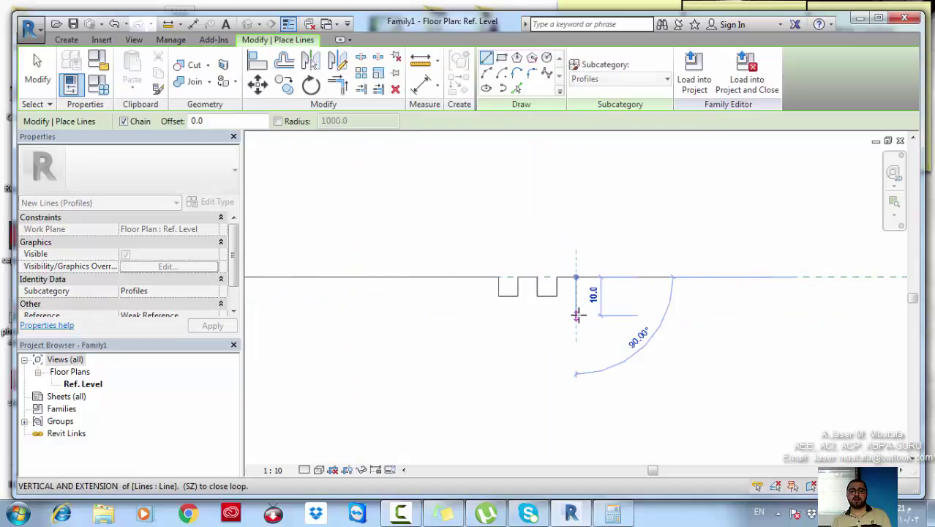
{"action": "left_click", "coordinate": [576, 315]}
{"action": "scroll", "coordinate": [543, 326], "scroll_direction": "down", "scroll_amount": 1}
{"action": "middle_click_drag", "start_coordinate": [514, 332], "coordinate": [625, 319]}
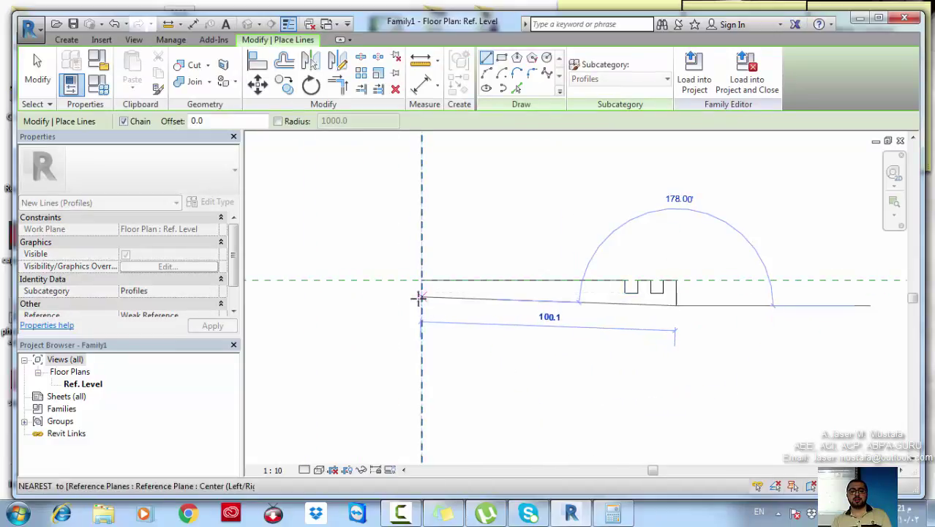
{"action": "left_click", "coordinate": [421, 305]}
{"action": "left_click", "coordinate": [421, 280]}
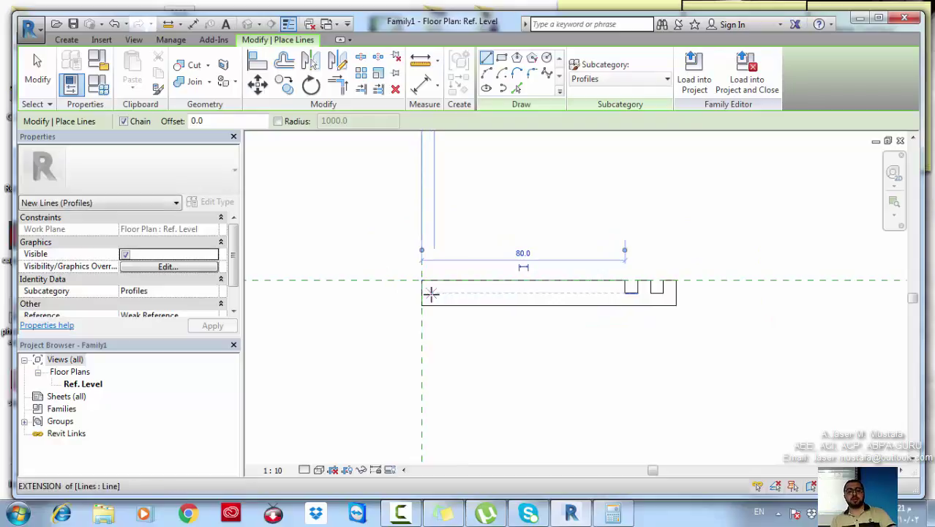
{"action": "key", "text": "Escape"}
{"action": "key", "text": "Escape"}
Dimension the overall length of the profile between its two vertical end lines, above the outline.
{"action": "key", "text": "d"}
{"action": "key", "text": "i"}
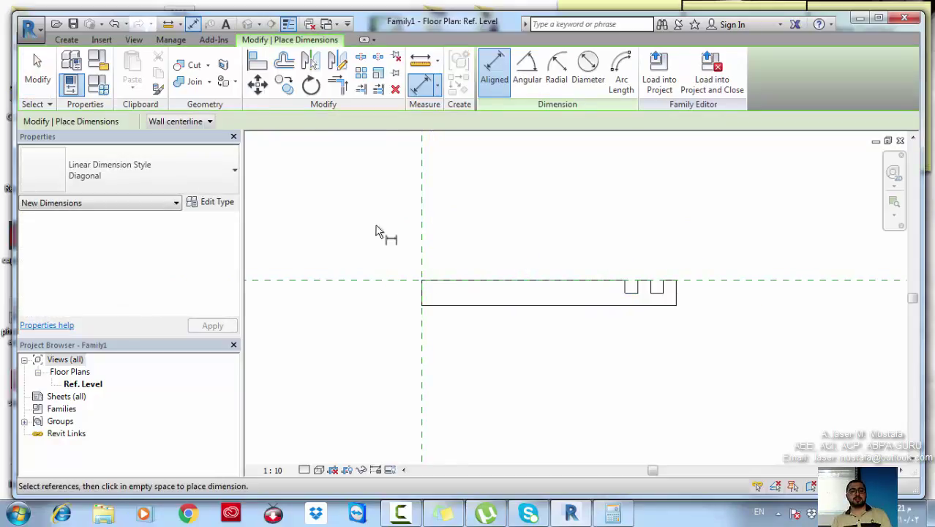
{"action": "left_click", "coordinate": [421, 296]}
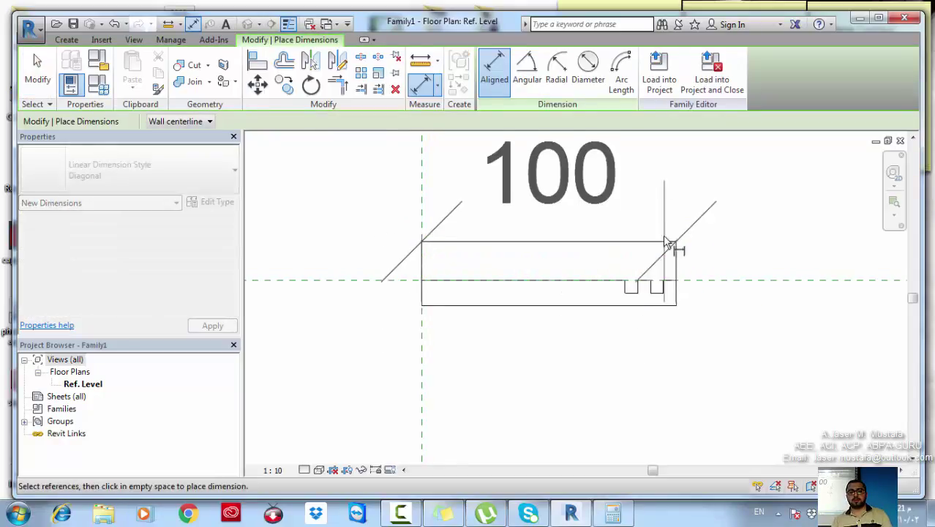
{"action": "left_click", "coordinate": [664, 228]}
{"action": "middle_click_drag", "start_coordinate": [634, 284], "coordinate": [627, 288]}
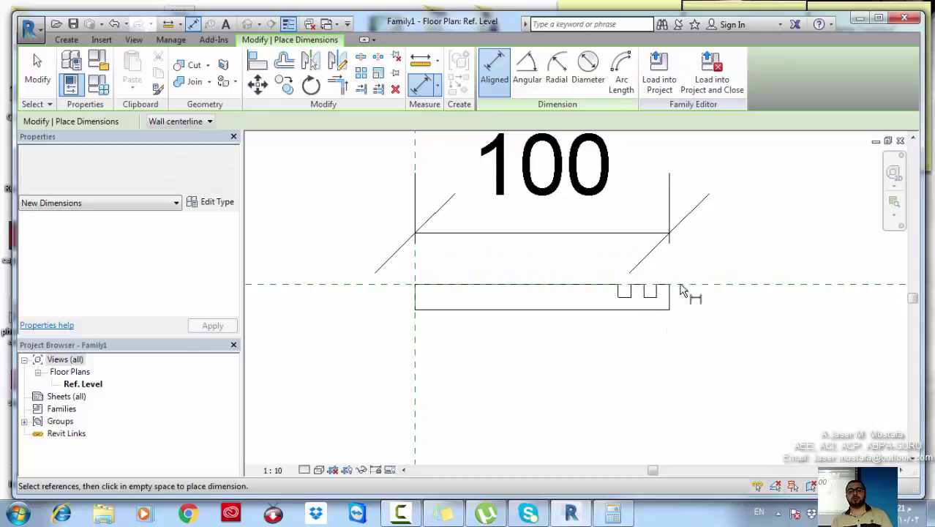
{"action": "key", "text": "Escape"}
Try to lengthen the profile by editing its overall length dimension, and undo the change.
{"action": "left_click", "coordinate": [667, 306]}
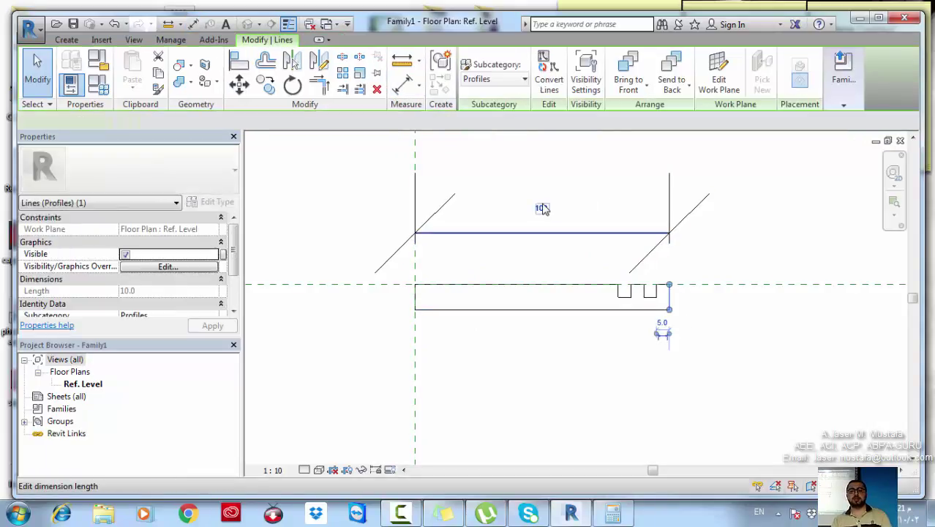
{"action": "left_click", "coordinate": [541, 209]}
{"action": "type", "text": "30"}
{"action": "key", "text": "Return"}
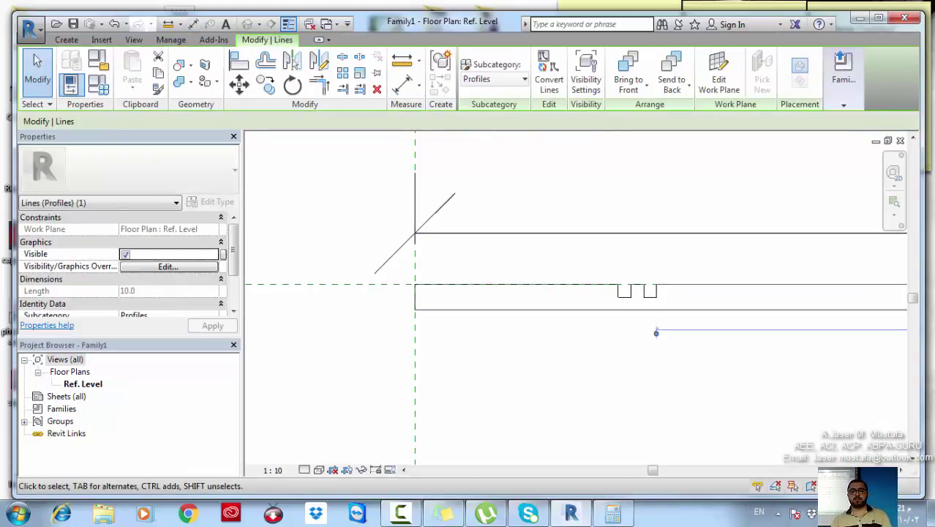
{"action": "middle_click_drag", "start_coordinate": [421, 318], "coordinate": [447, 310]}
{"action": "key", "text": "ctrl+z"}
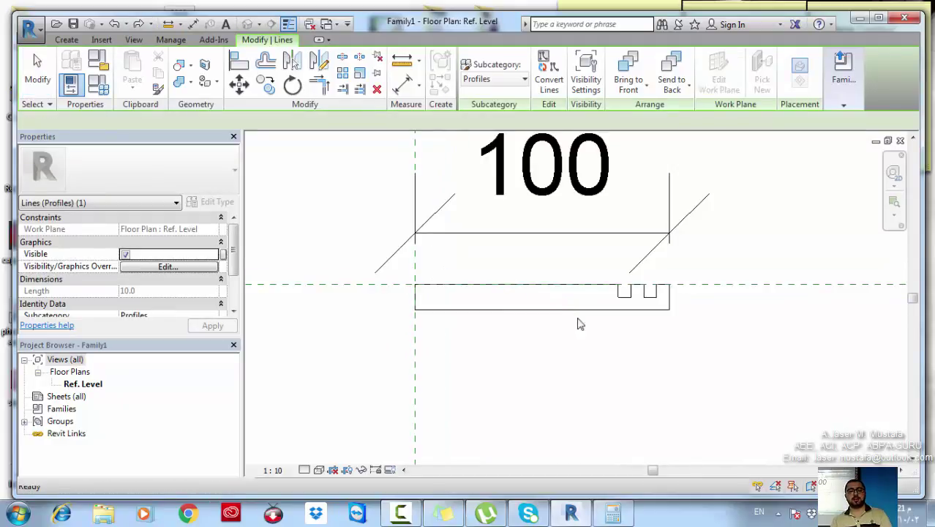
Set the profile's overall length dimension to 300 mm by repositioning its grooved-side end line.
{"action": "left_click", "coordinate": [668, 292]}
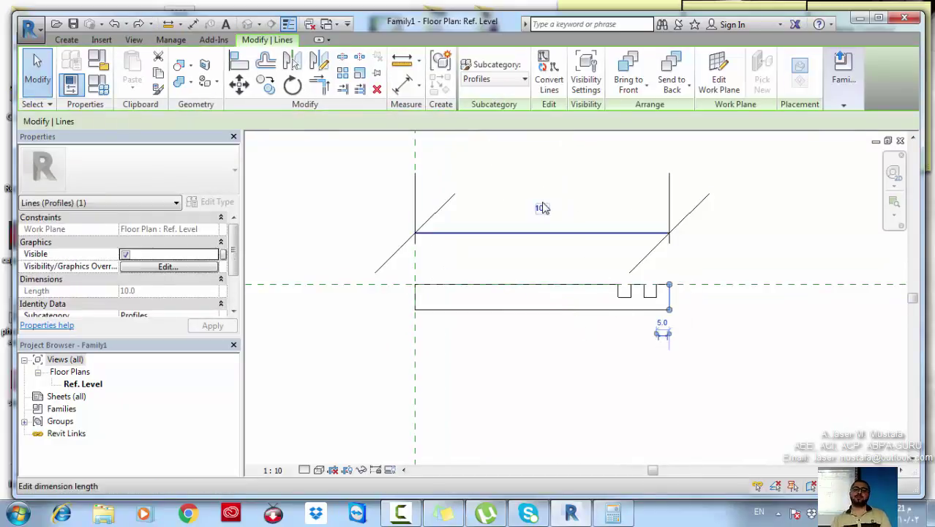
{"action": "left_click", "coordinate": [541, 203]}
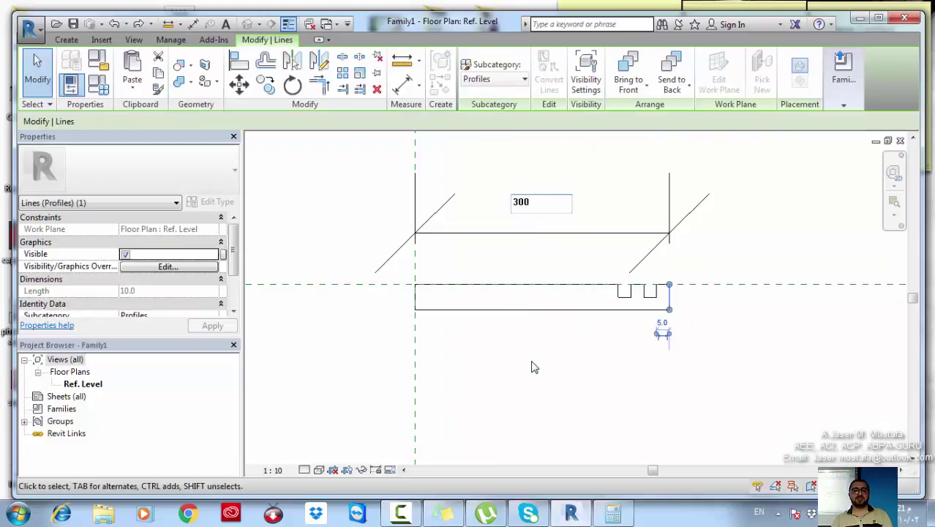
{"action": "key", "text": "Return"}
Move the seven lines of the two grooves horizontally along the top edge to near the far end line.
{"action": "middle_click_drag", "start_coordinate": [553, 382], "coordinate": [467, 374]}
{"action": "scroll", "coordinate": [467, 374], "scroll_direction": "down", "scroll_amount": 3}
{"action": "left_click_drag", "start_coordinate": [493, 291], "coordinate": [559, 380]}
{"action": "scroll", "coordinate": [526, 332], "scroll_direction": "up", "scroll_amount": 2}
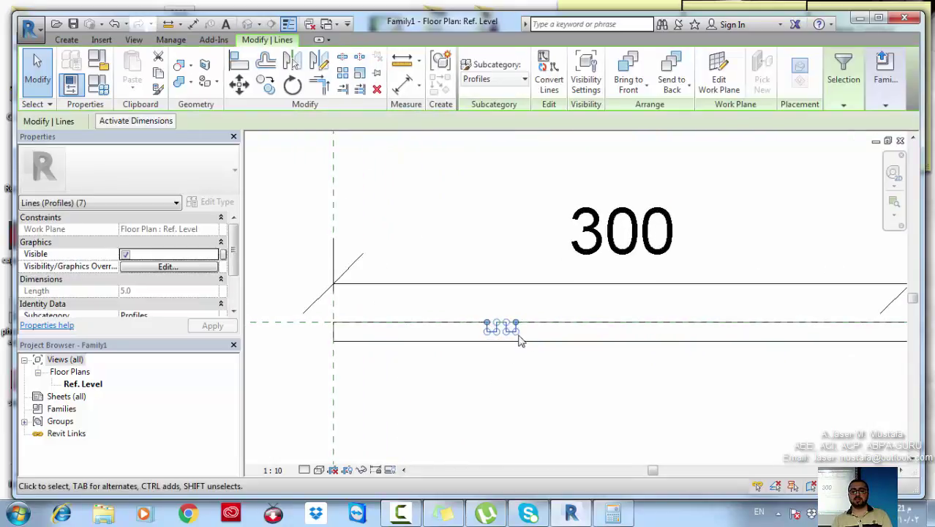
{"action": "middle_click_drag", "start_coordinate": [520, 338], "coordinate": [329, 335]}
{"action": "scroll", "coordinate": [319, 347], "scroll_direction": "up", "scroll_amount": 1}
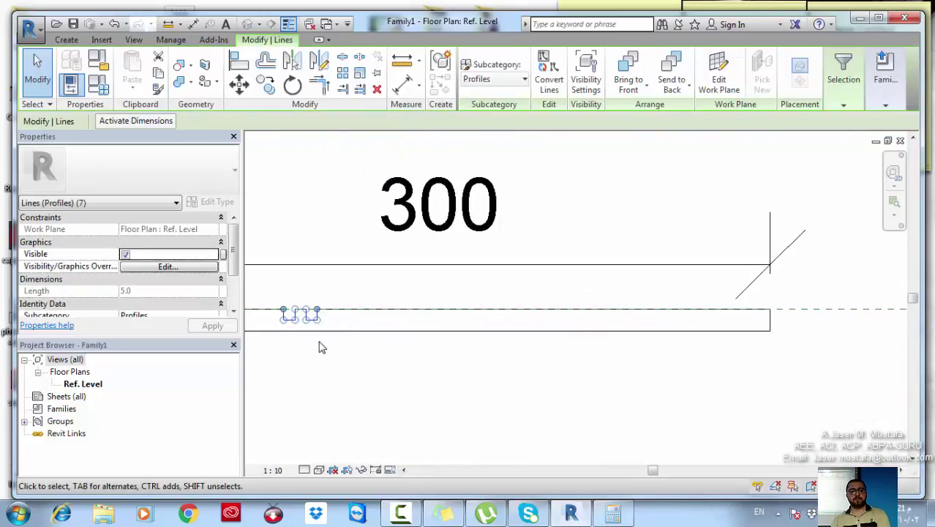
{"action": "key", "text": "m"}
{"action": "key", "text": "v"}
{"action": "left_click", "coordinate": [330, 365]}
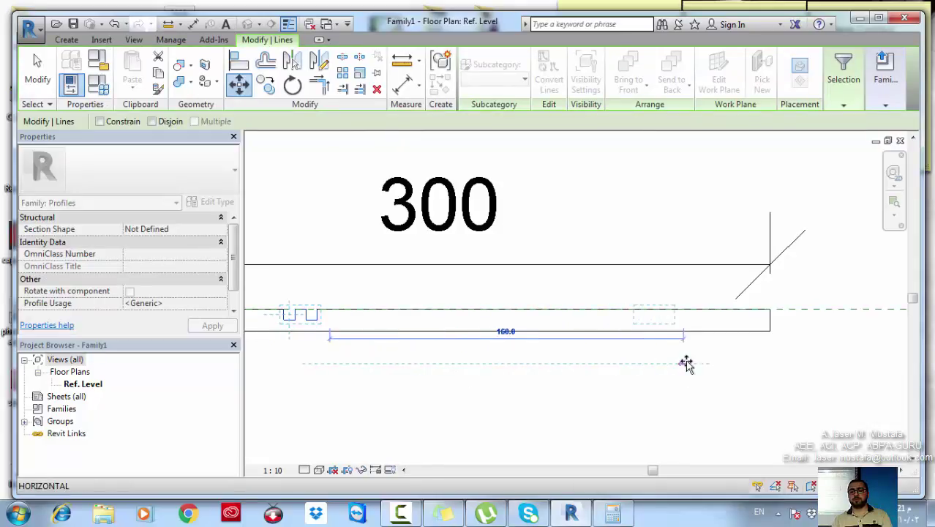
{"action": "left_click", "coordinate": [732, 363]}
Set the distance from the profile's bottom line to the horizontal reference plane to 30 mm.
{"action": "scroll", "coordinate": [680, 366], "scroll_direction": "down", "scroll_amount": 1}
{"action": "left_click", "coordinate": [645, 316]}
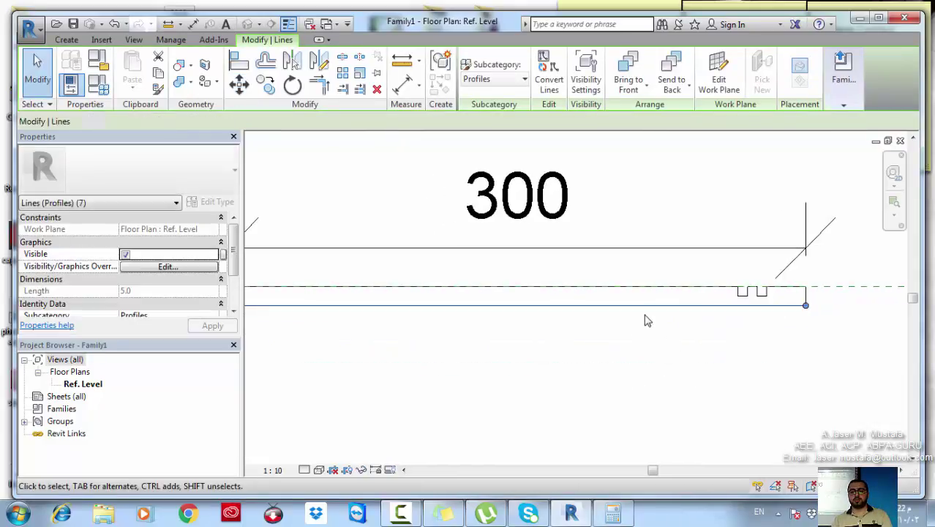
{"action": "scroll", "coordinate": [589, 330], "scroll_direction": "down", "scroll_amount": 3}
{"action": "scroll", "coordinate": [302, 308], "scroll_direction": "up", "scroll_amount": 2}
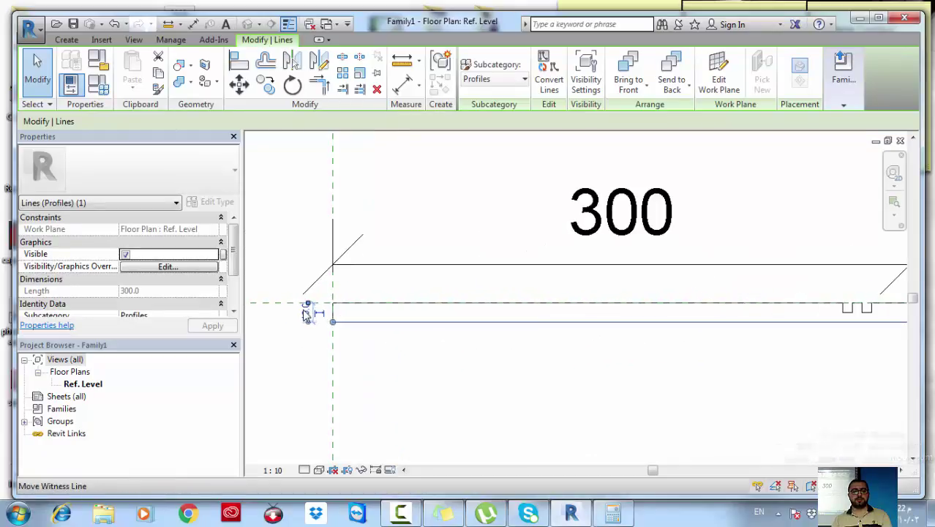
{"action": "left_click", "coordinate": [303, 311]}
{"action": "type", "text": "30"}
{"action": "key", "text": "Return"}
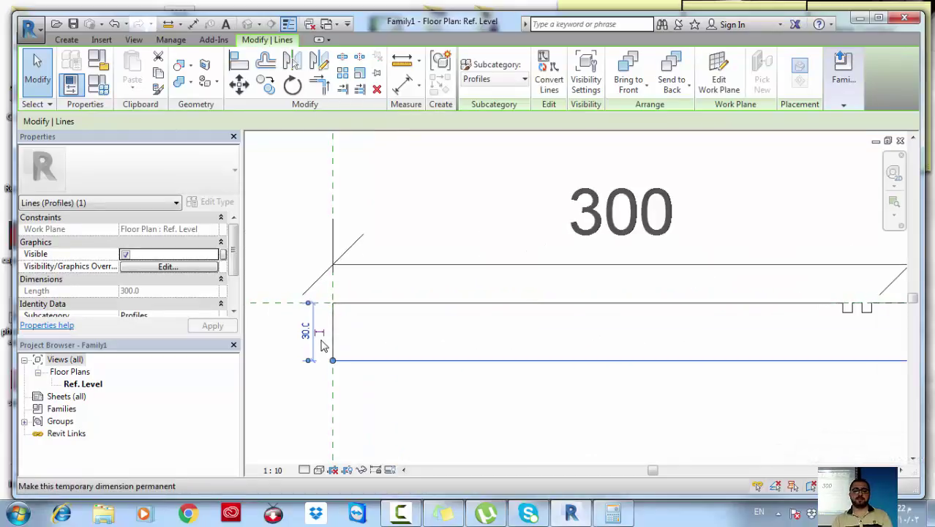
Widen the inner groove to about 21 mm.
{"action": "scroll", "coordinate": [402, 315], "scroll_direction": "down", "scroll_amount": 1}
{"action": "middle_click_drag", "start_coordinate": [724, 305], "coordinate": [649, 286]}
{"action": "scroll", "coordinate": [628, 293], "scroll_direction": "up", "scroll_amount": 2}
{"action": "mouse_move", "coordinate": [575, 311]}
{"action": "left_mouse_down"}
{"action": "mouse_move", "coordinate": [607, 270]}
{"action": "mouse_move", "coordinate": [569, 302]}
{"action": "left_mouse_up"}
{"action": "scroll", "coordinate": [605, 287], "scroll_direction": "up", "scroll_amount": 2}
Set the inner groove's bottom line 20 mm above the profile's bottom line.
{"action": "left_click", "coordinate": [569, 302]}
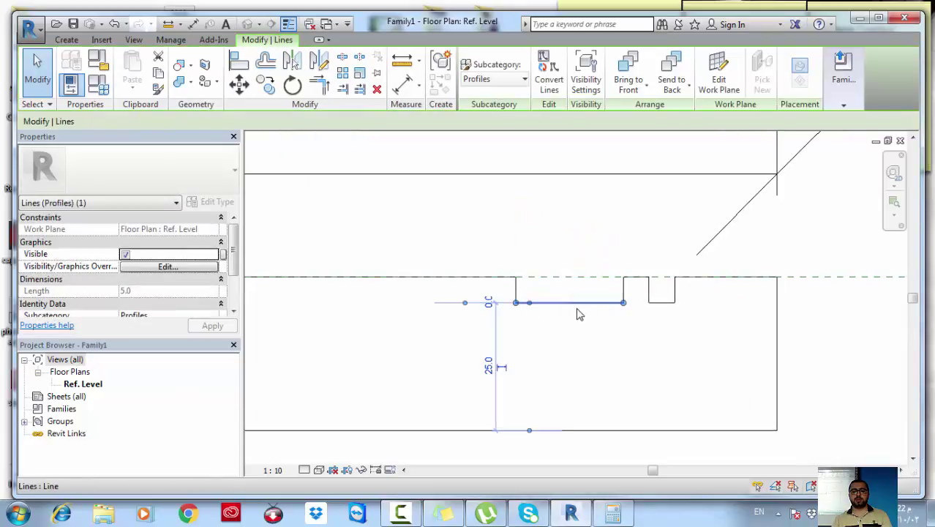
{"action": "left_click", "coordinate": [570, 308]}
{"action": "left_click", "coordinate": [575, 303]}
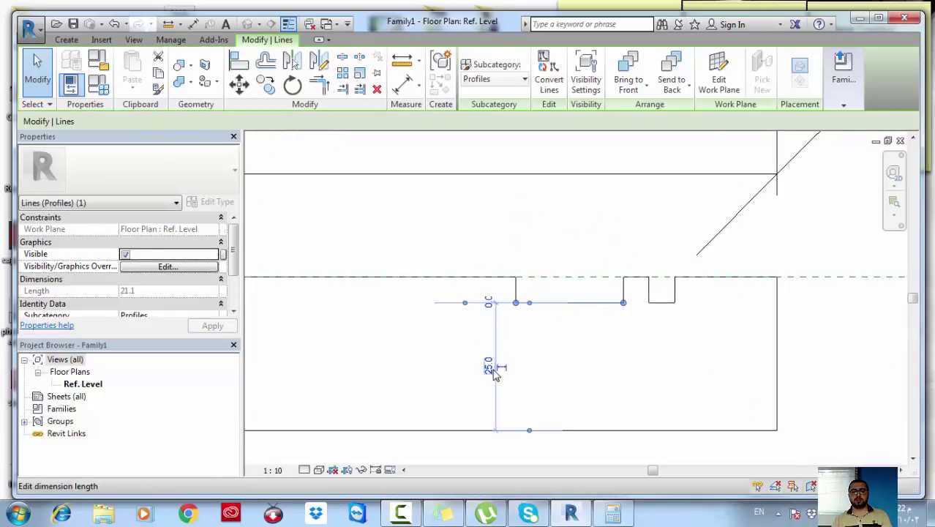
{"action": "left_click", "coordinate": [448, 367]}
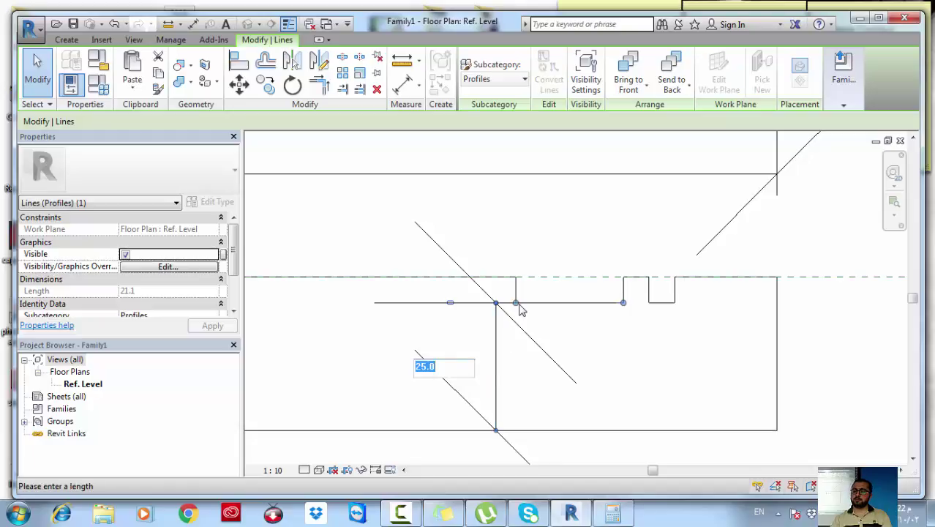
{"action": "type", "text": "20"}
{"action": "key", "text": "Return"}
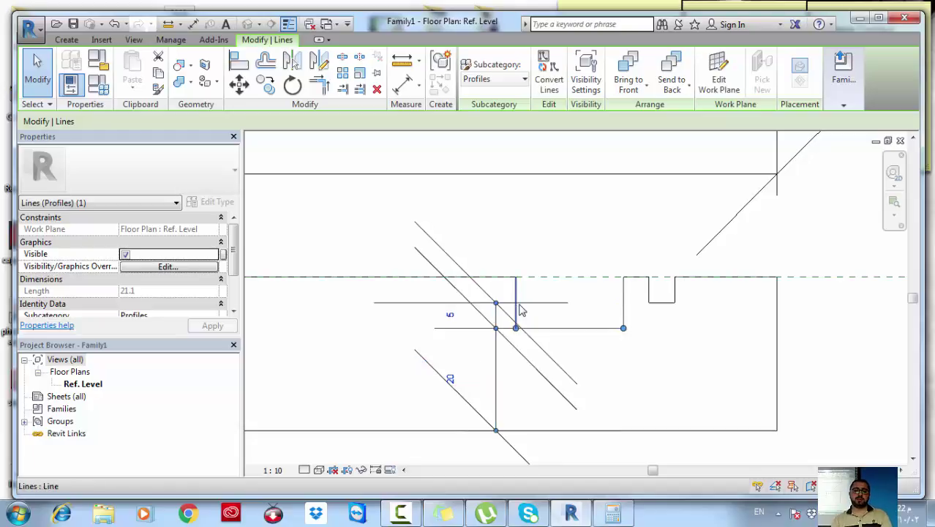
{"action": "left_click", "coordinate": [499, 379]}
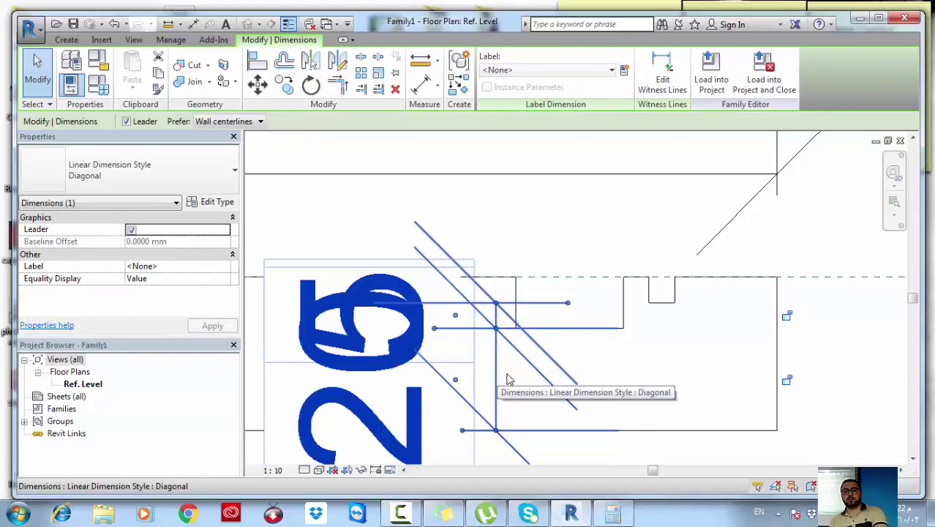
{"action": "key", "text": "Escape"}
Deepen the outer groove by lowering its bottom line until it aligns with the inner groove's bottom.
{"action": "scroll", "coordinate": [600, 307], "scroll_direction": "down", "scroll_amount": 1}
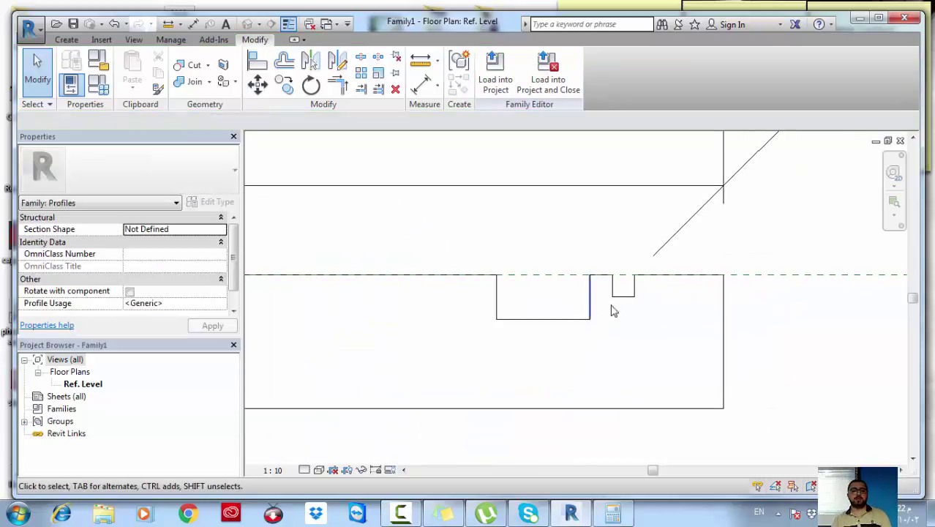
{"action": "left_click", "coordinate": [625, 298]}
{"action": "left_click_drag", "start_coordinate": [624, 299], "coordinate": [626, 319]}
{"action": "scroll", "coordinate": [655, 308], "scroll_direction": "up", "scroll_amount": 1}
{"action": "scroll", "coordinate": [654, 313], "scroll_direction": "up", "scroll_amount": 1}
{"action": "middle_click_drag", "start_coordinate": [655, 306], "coordinate": [616, 310]}
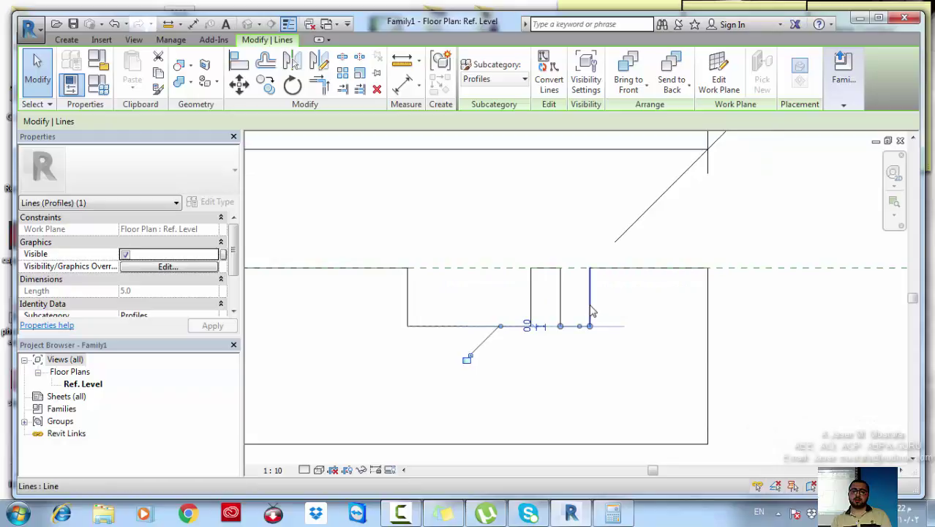
Widen the outer groove to about 14 mm by moving its outer side line toward the profile's end.
{"action": "left_click", "coordinate": [591, 308]}
{"action": "left_click_drag", "start_coordinate": [590, 298], "coordinate": [636, 304]}
{"action": "scroll", "coordinate": [633, 307], "scroll_direction": "down", "scroll_amount": 3}
{"action": "middle_click_drag", "start_coordinate": [629, 322], "coordinate": [594, 314]}
{"action": "scroll", "coordinate": [594, 314], "scroll_direction": "up", "scroll_amount": 1}
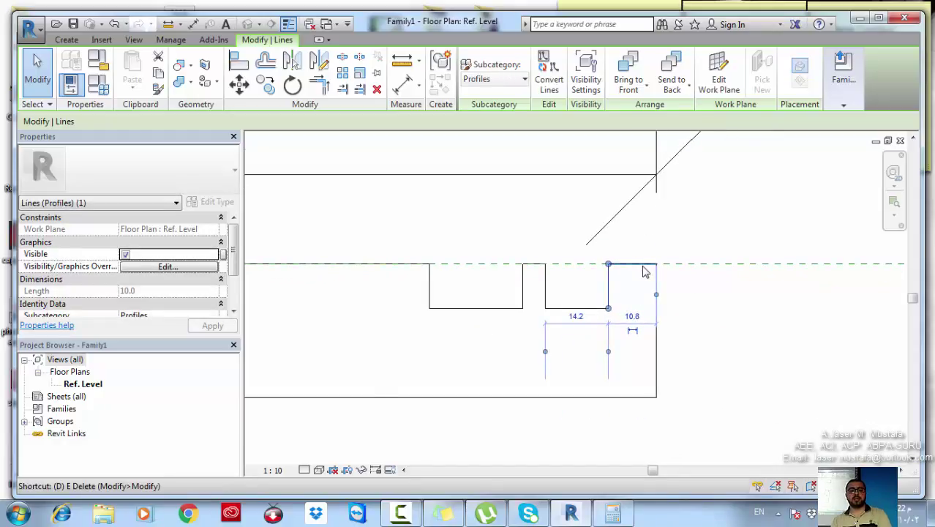
Round the profile's top corner beside the outer groove with a fillet arc of about 6 mm radius.
{"action": "left_click", "coordinate": [66, 39]}
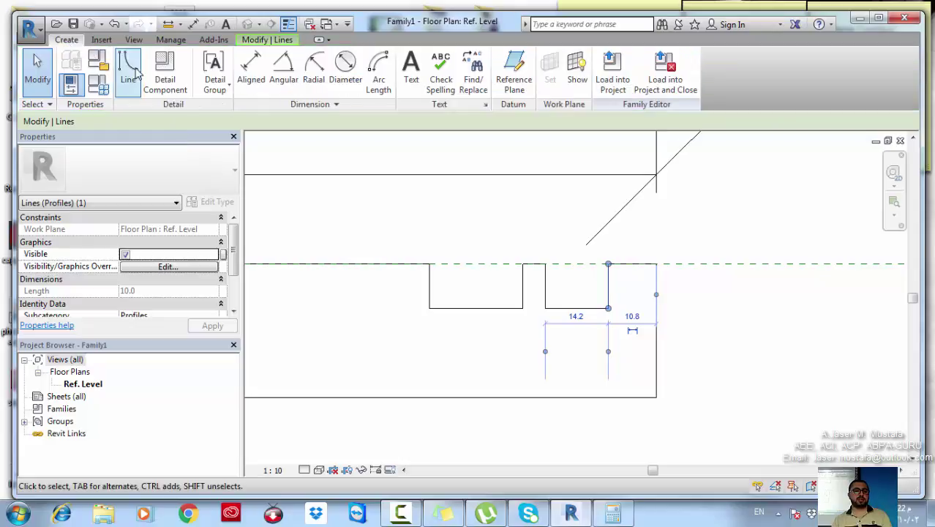
{"action": "left_click", "coordinate": [134, 67]}
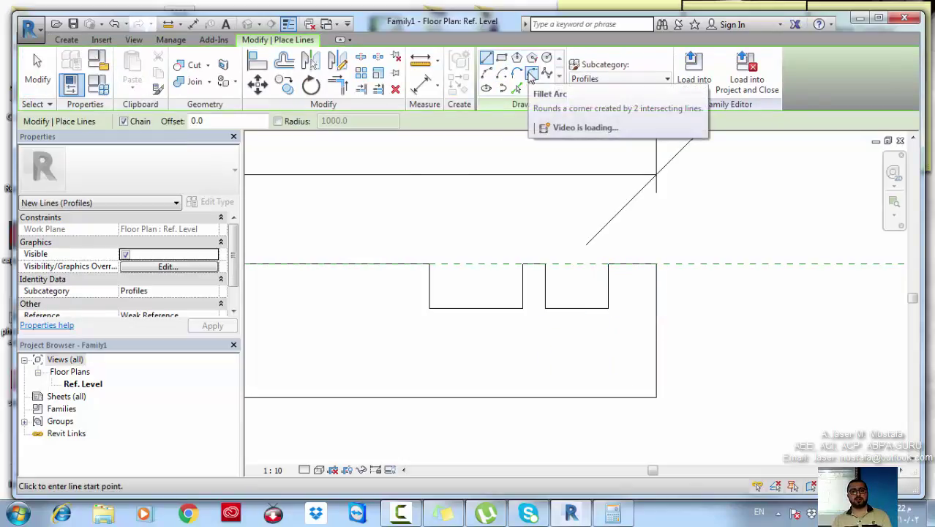
{"action": "left_click", "coordinate": [532, 73]}
{"action": "left_click", "coordinate": [640, 265]}
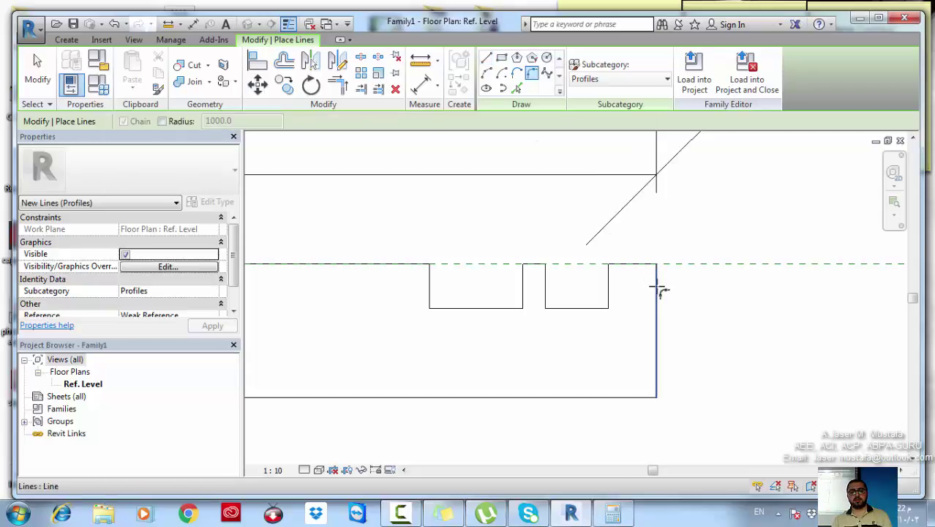
{"action": "left_click", "coordinate": [657, 288]}
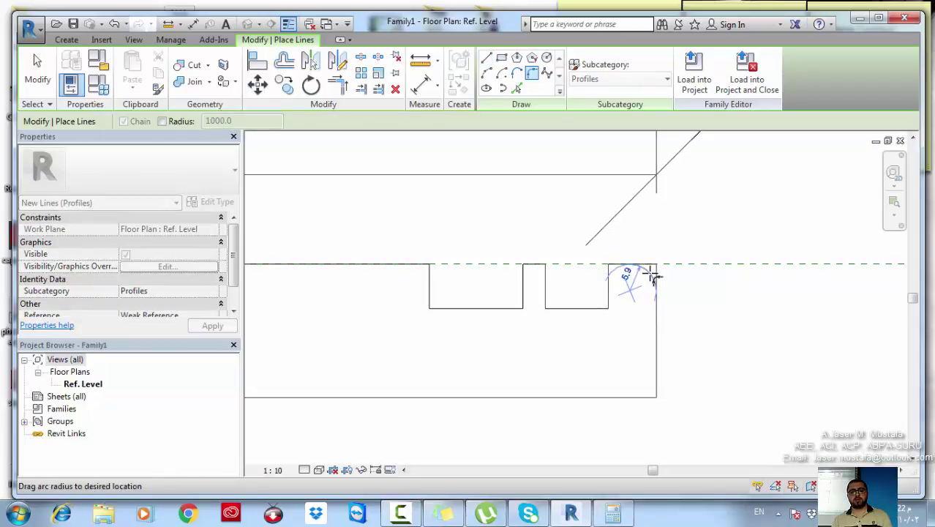
{"action": "scroll", "coordinate": [654, 276], "scroll_direction": "down", "scroll_amount": 2}
{"action": "left_click", "coordinate": [658, 293]}
{"action": "key", "text": "Escape"}
{"action": "key", "text": "Escape"}
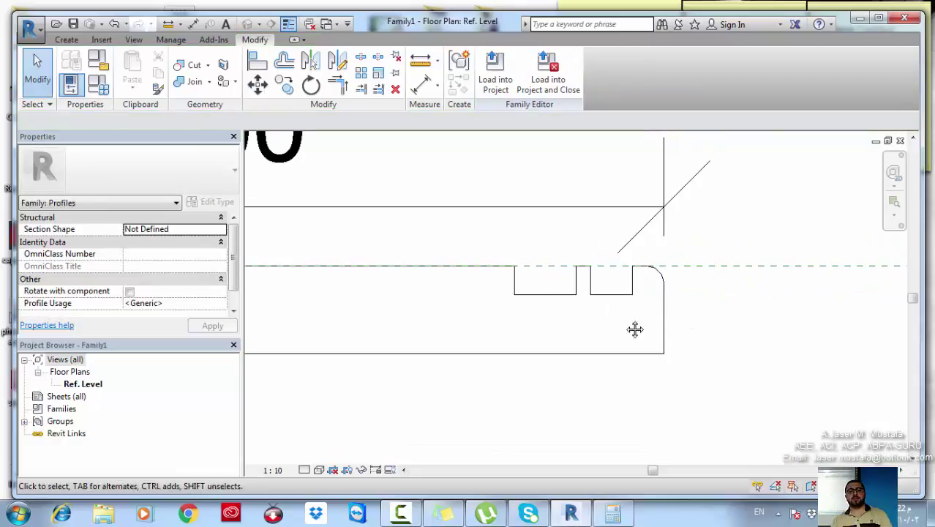
Select the seven lines of both grooves and nudge them horizontally away from the rounded corner.
{"action": "middle_click_drag", "start_coordinate": [635, 329], "coordinate": [691, 320]}
{"action": "left_click_drag", "start_coordinate": [526, 292], "coordinate": [698, 235]}
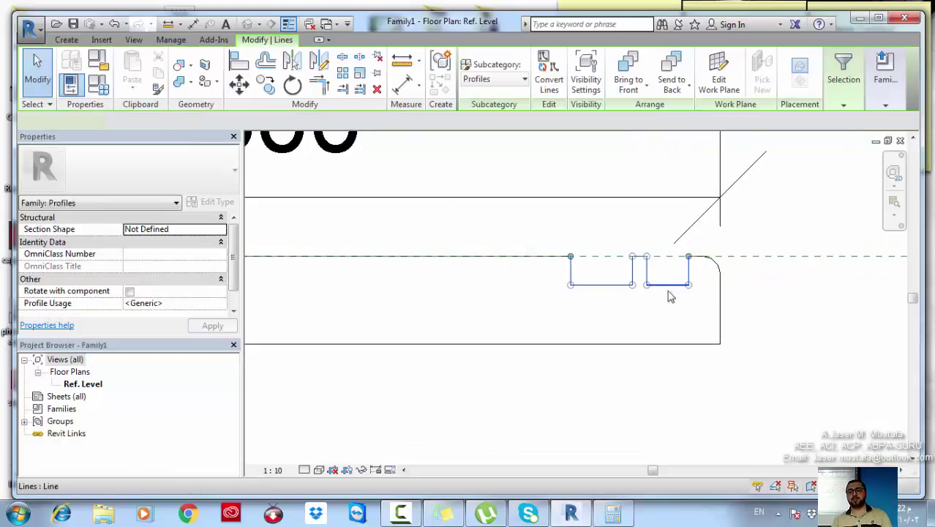
{"action": "left_click_drag", "start_coordinate": [662, 285], "coordinate": [638, 284]}
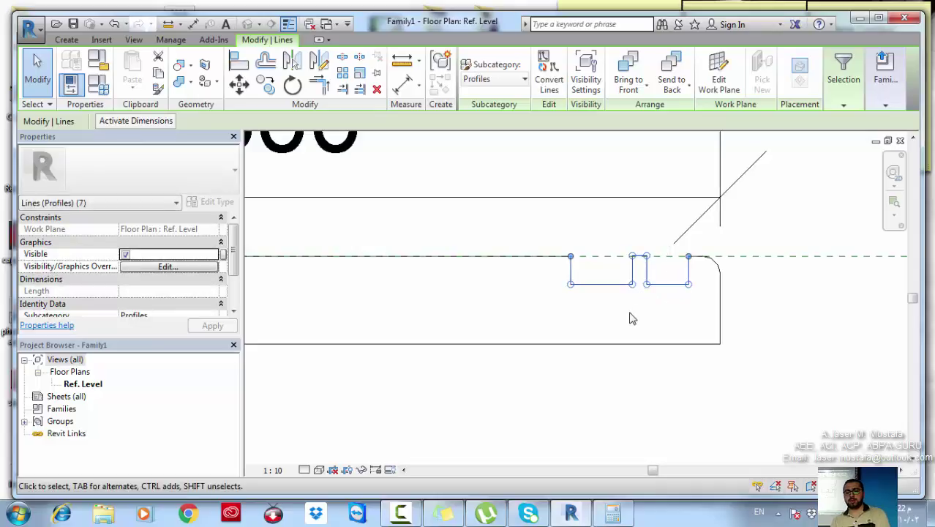
{"action": "key", "text": "Left"}
{"action": "key", "text": "Left"}
{"action": "key", "text": "Left"}
{"action": "key", "text": "Left"}
{"action": "key", "text": "Left"}
{"action": "key", "text": "Left"}
{"action": "key", "text": "Left"}
{"action": "key", "text": "Left"}
{"action": "key", "text": "Left"}
{"action": "key", "text": "Left"}
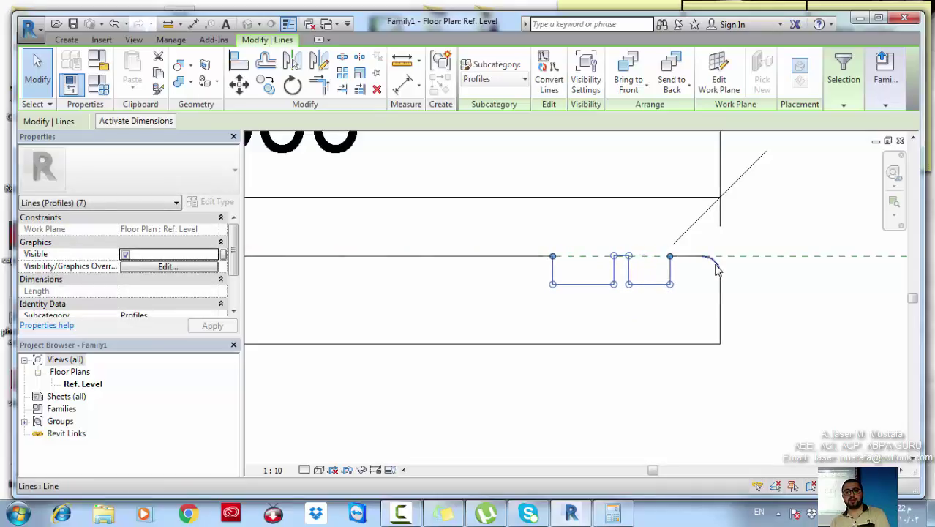
Nudge both grooves slightly further from the rounded corner and set the corner arc's radius to 10 mm.
{"action": "key", "text": "Left"}
{"action": "key", "text": "Left"}
{"action": "left_click", "coordinate": [706, 263]}
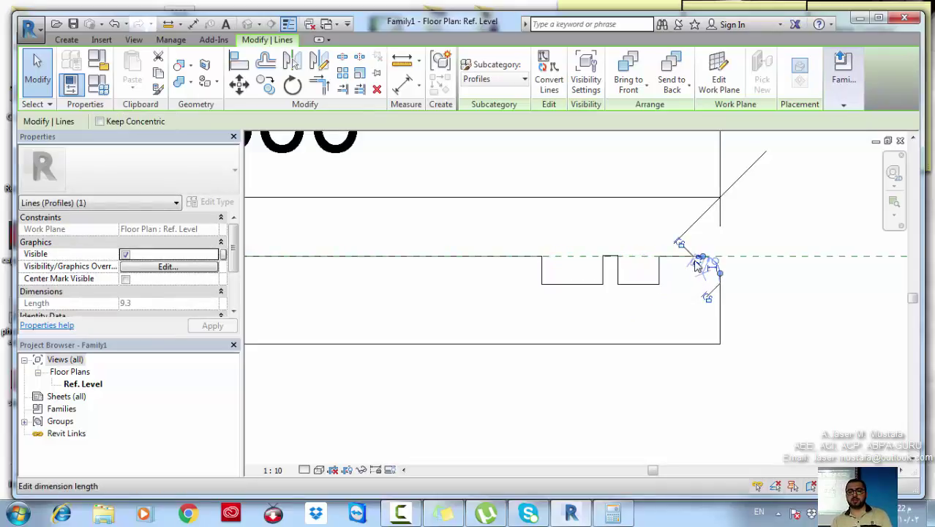
{"action": "left_click", "coordinate": [696, 263]}
{"action": "type", "text": "10"}
{"action": "key", "text": "Return"}
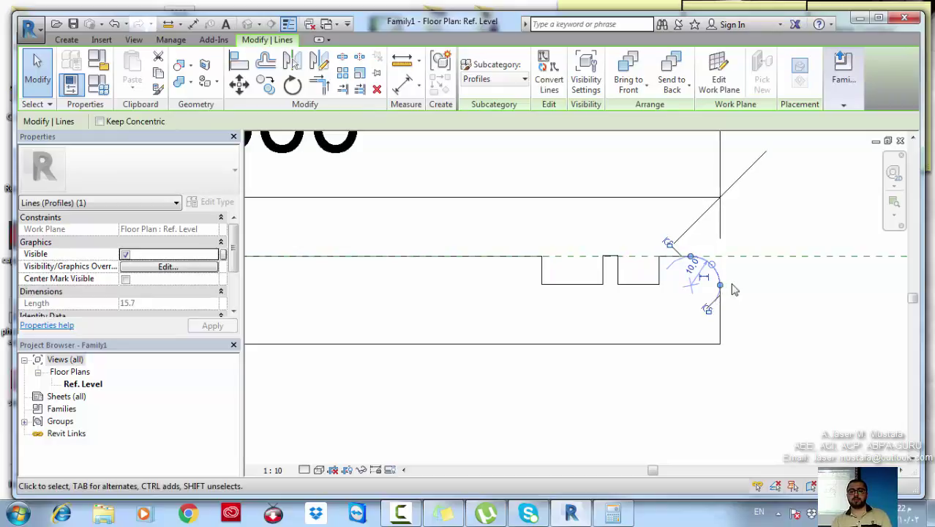
{"action": "left_click", "coordinate": [751, 319]}
Delete the 300 mm width dimension above the profile.
{"action": "scroll", "coordinate": [735, 328], "scroll_direction": "down", "scroll_amount": 3}
{"action": "middle_click_drag", "start_coordinate": [686, 336], "coordinate": [679, 329]}
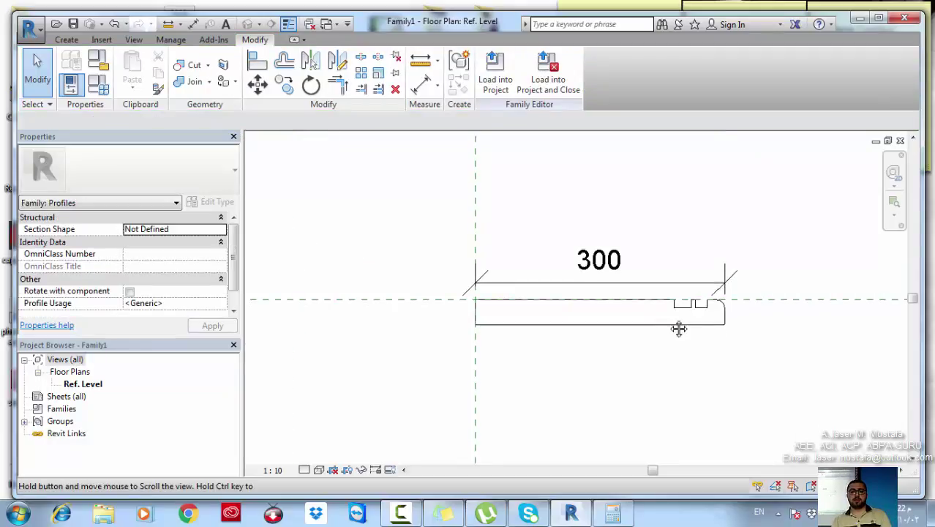
{"action": "left_click", "coordinate": [654, 266]}
{"action": "key", "text": "Delete"}
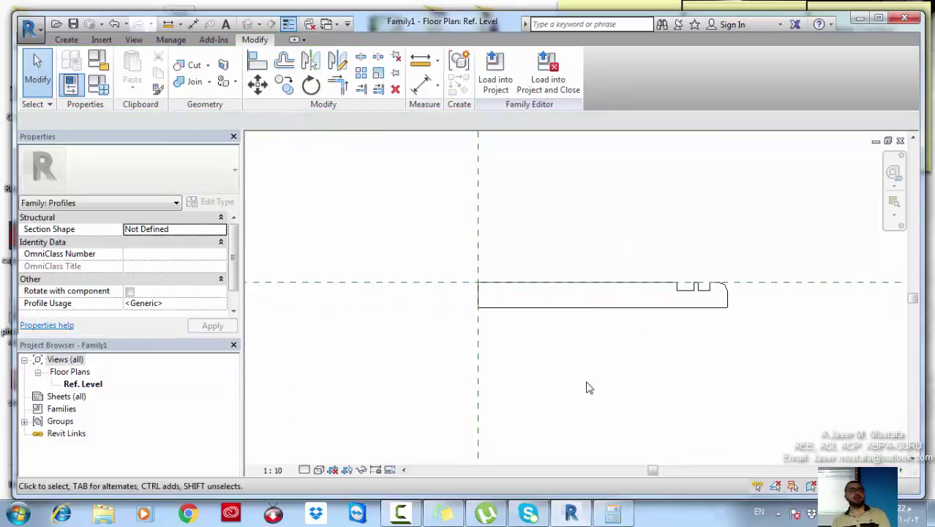
Save the profile family to the Desktop as Profile 01, keeping the default save options, and load it into the project.
{"action": "left_click", "coordinate": [28, 28]}
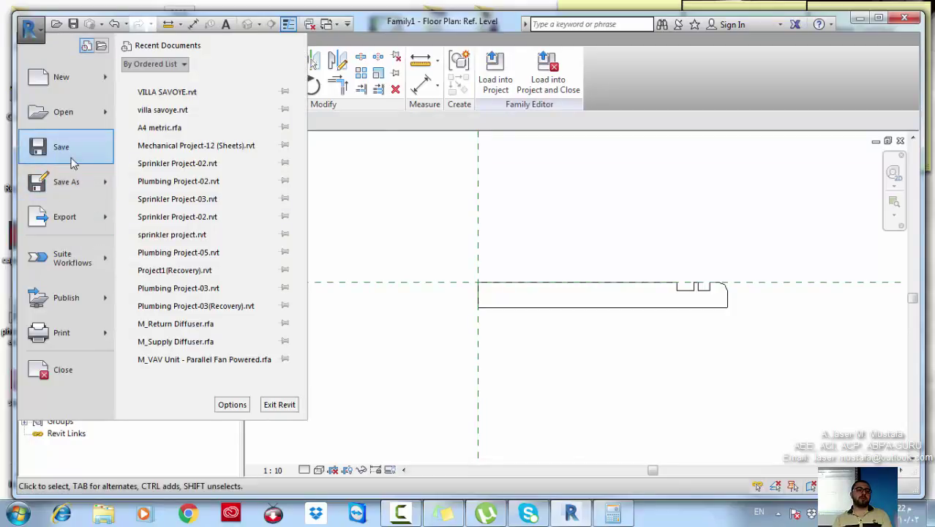
{"action": "left_click", "coordinate": [71, 160]}
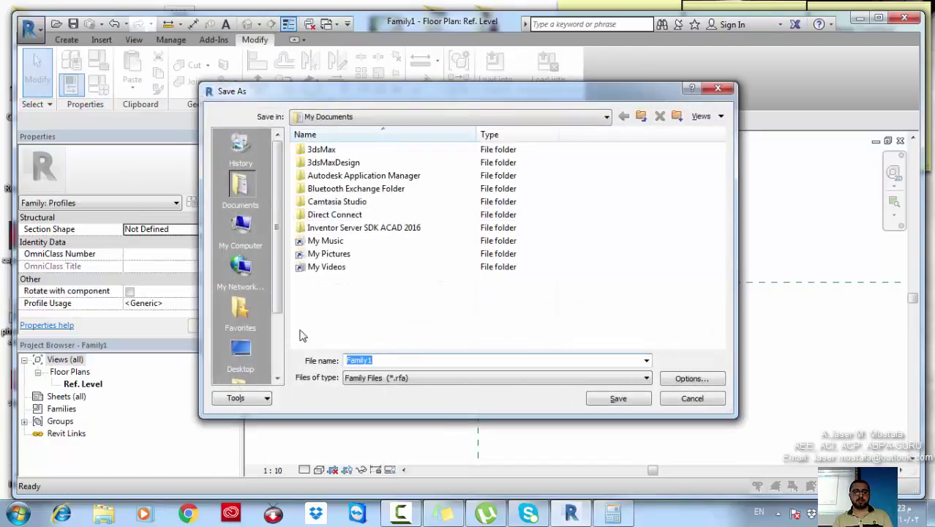
{"action": "left_click", "coordinate": [240, 351]}
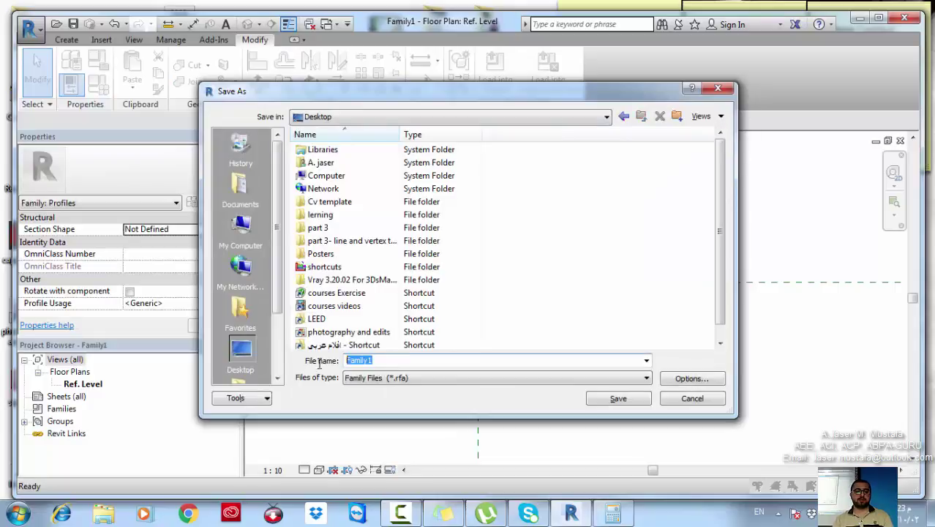
{"action": "type", "text": "Profile 01"}
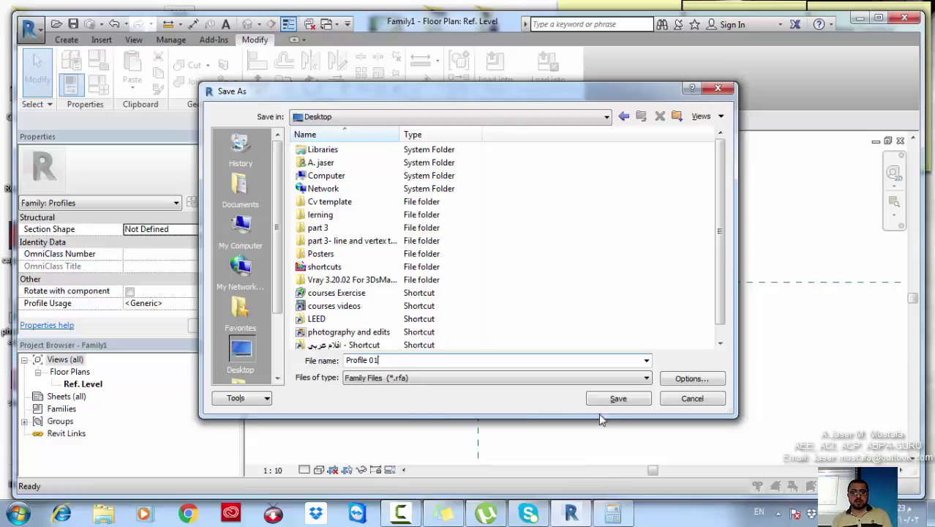
{"action": "left_click", "coordinate": [692, 379]}
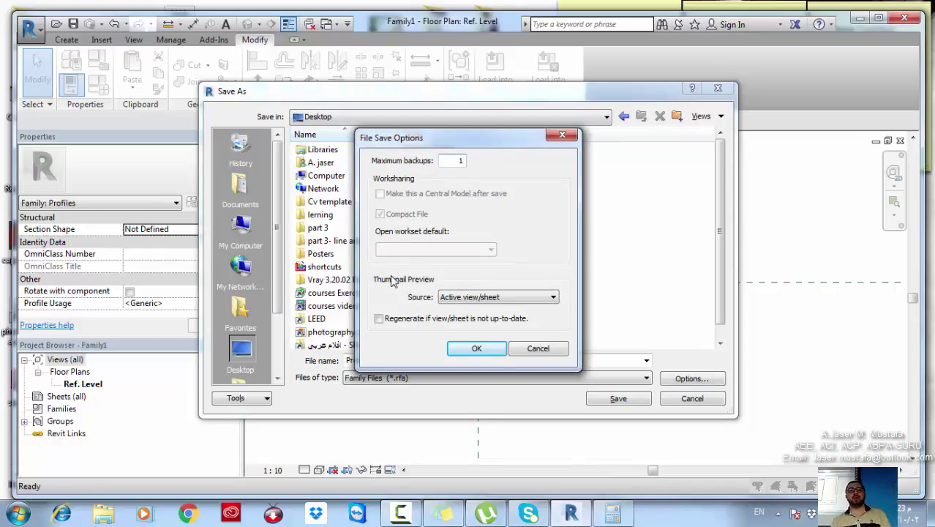
{"action": "left_click", "coordinate": [472, 348]}
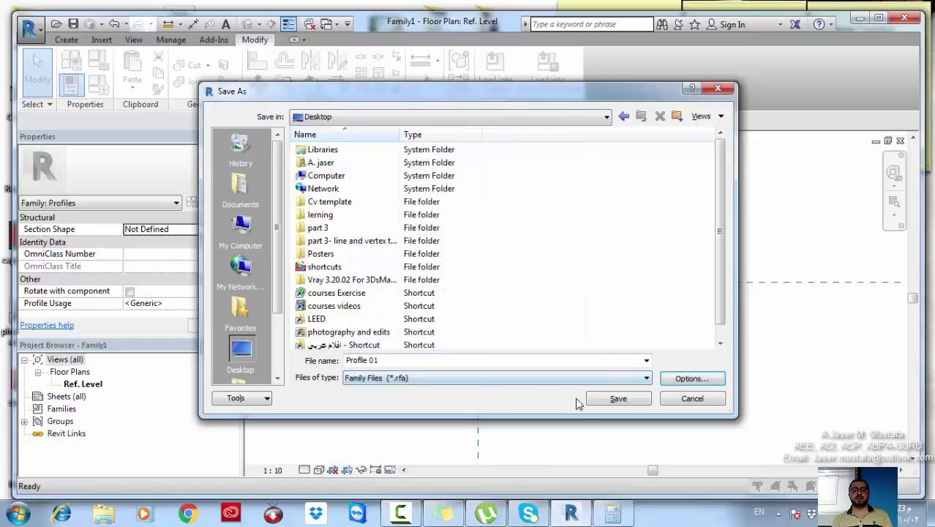
{"action": "left_click", "coordinate": [616, 399]}
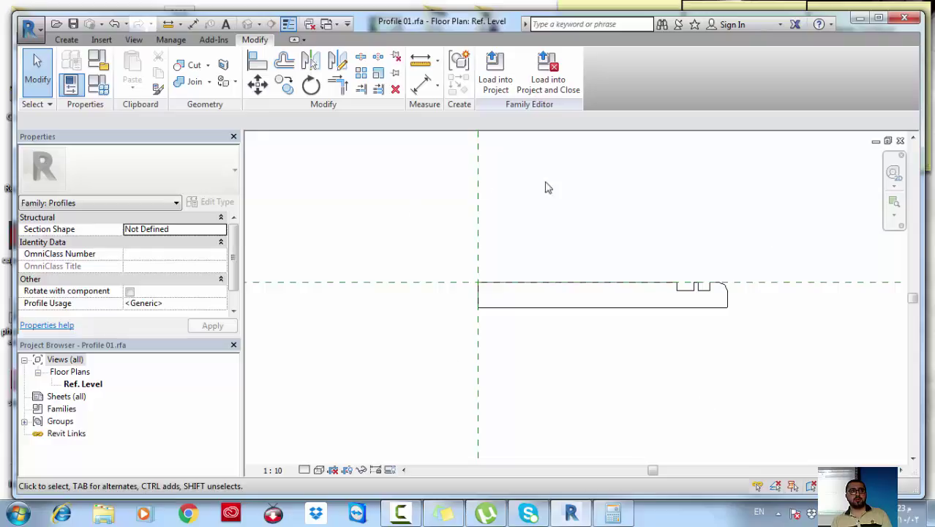
{"action": "left_click", "coordinate": [496, 78]}
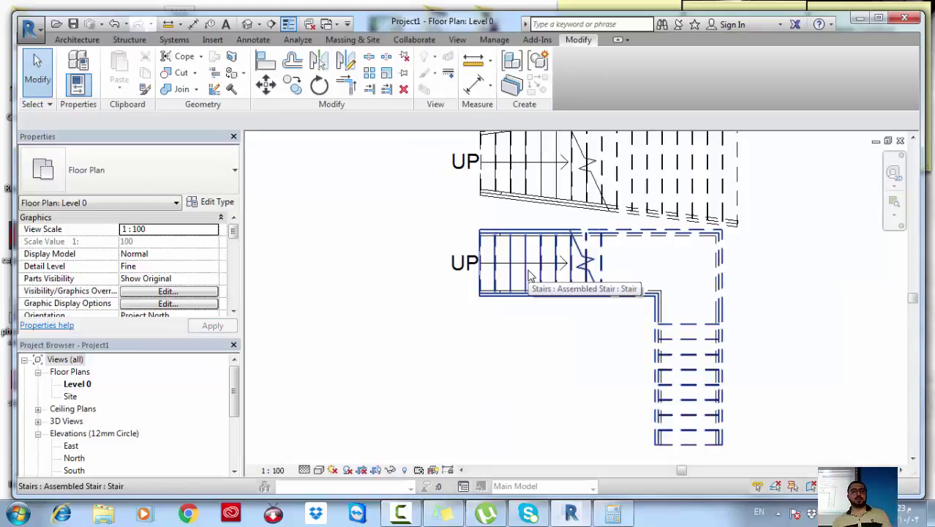
Draw a horizontal building section through the first flight of the L-shaped stair and open its section view.
{"action": "middle_click_drag", "start_coordinate": [551, 315], "coordinate": [541, 320]}
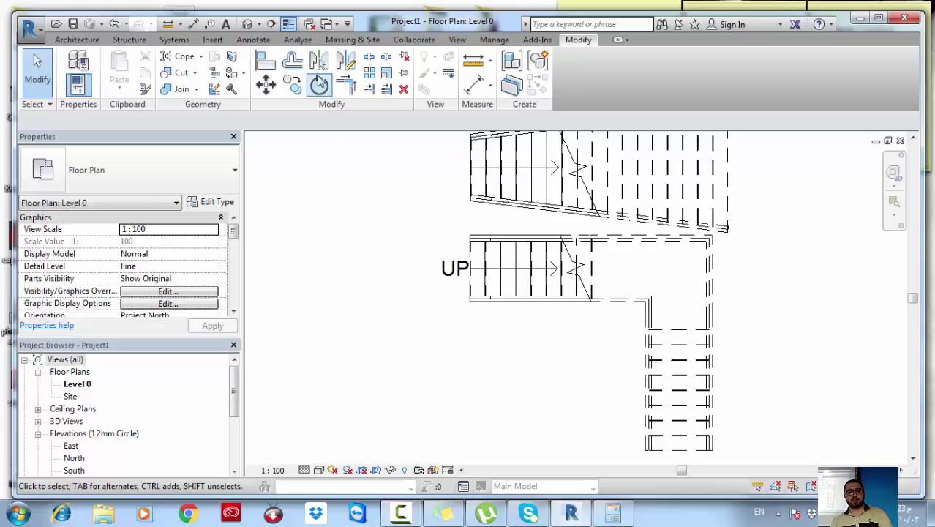
{"action": "left_click", "coordinate": [271, 24]}
{"action": "left_click", "coordinate": [380, 274]}
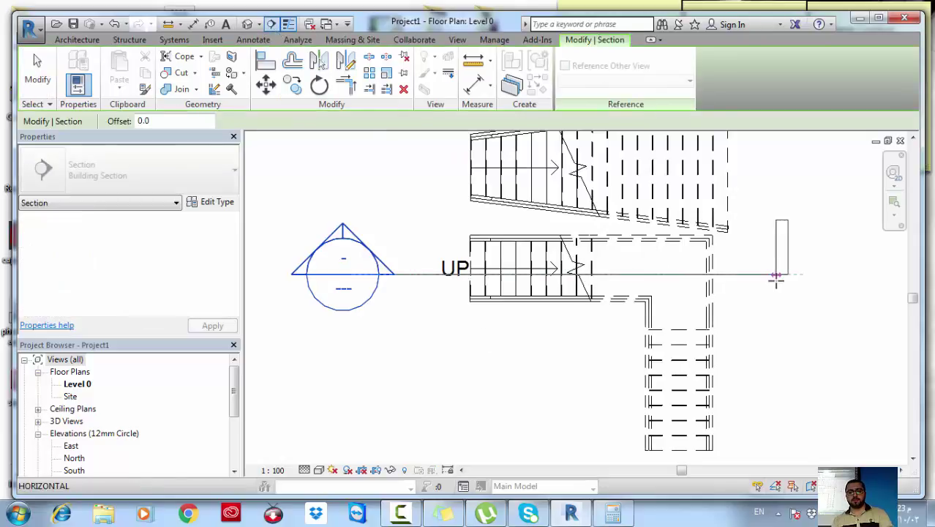
{"action": "left_click", "coordinate": [781, 274]}
{"action": "key", "text": "Escape"}
{"action": "key", "text": "Escape"}
{"action": "double_click", "coordinate": [355, 243]}
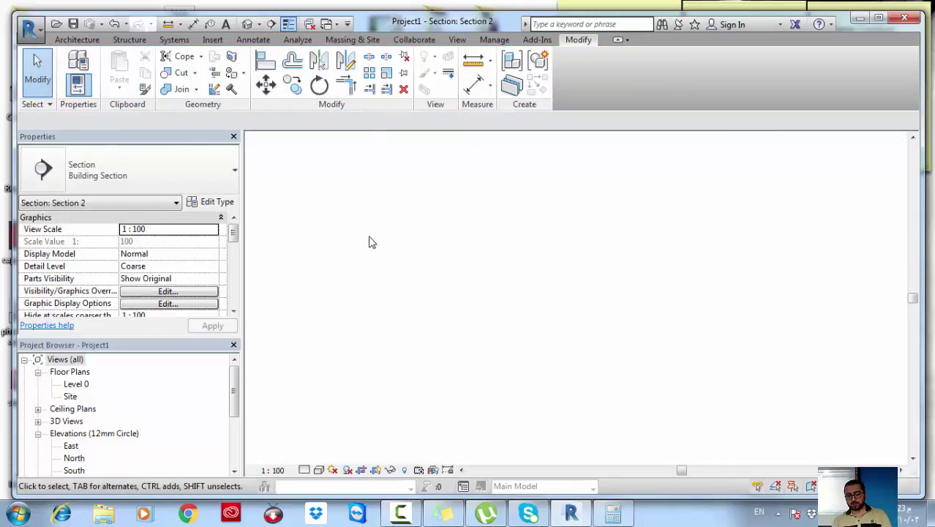
{"action": "scroll", "coordinate": [491, 376], "scroll_direction": "up", "scroll_amount": 4}
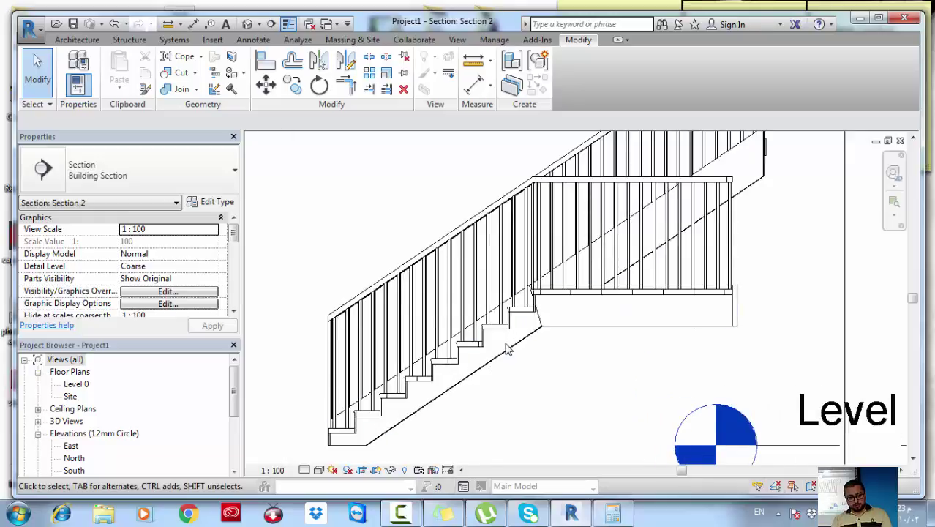
{"action": "scroll", "coordinate": [509, 349], "scroll_direction": "down", "scroll_amount": 2}
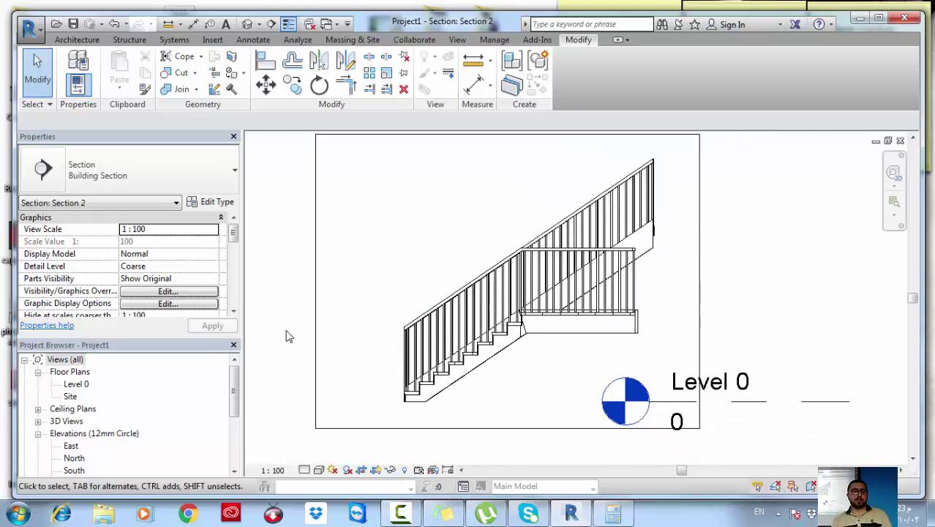
Return to the Level 0 plan, open the existing section through the rotated U-shaped stair, and select the cast-in-place stair there.
{"action": "double_click", "coordinate": [78, 385]}
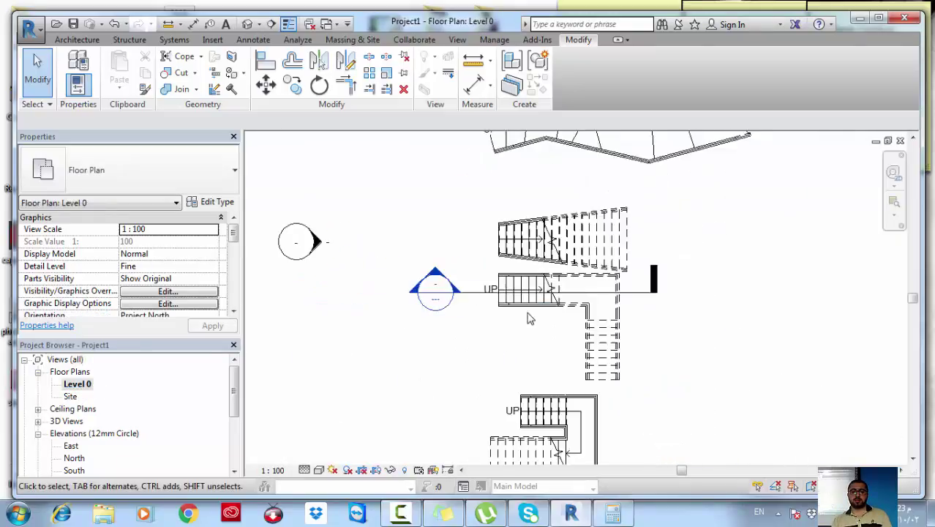
{"action": "scroll", "coordinate": [556, 319], "scroll_direction": "down", "scroll_amount": 2}
{"action": "left_click", "coordinate": [594, 322]}
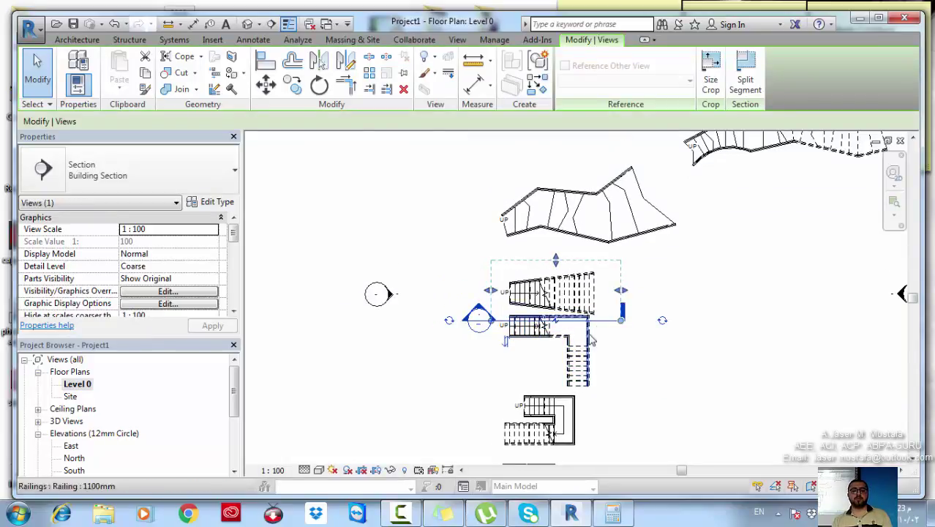
{"action": "middle_click_drag", "start_coordinate": [591, 331], "coordinate": [595, 250]}
{"action": "scroll", "coordinate": [594, 249], "scroll_direction": "down", "scroll_amount": 3}
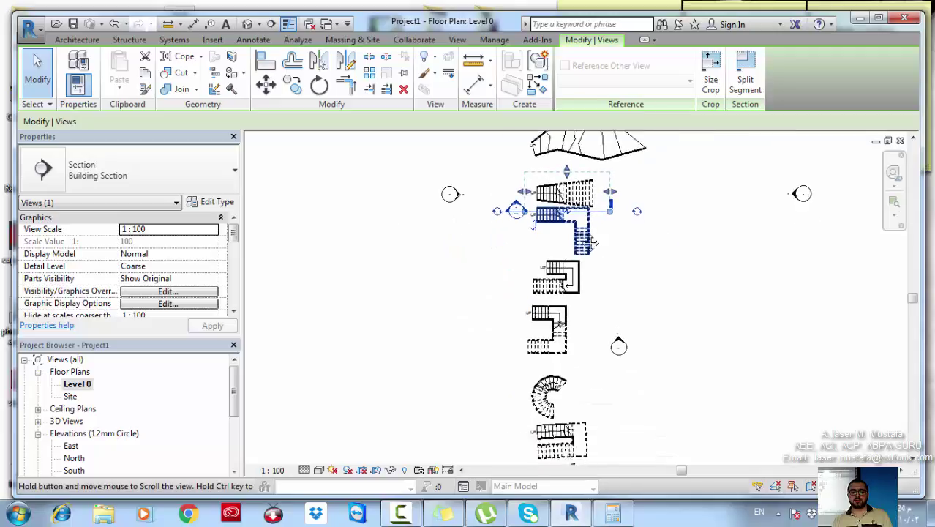
{"action": "scroll", "coordinate": [537, 432], "scroll_direction": "up", "scroll_amount": 5}
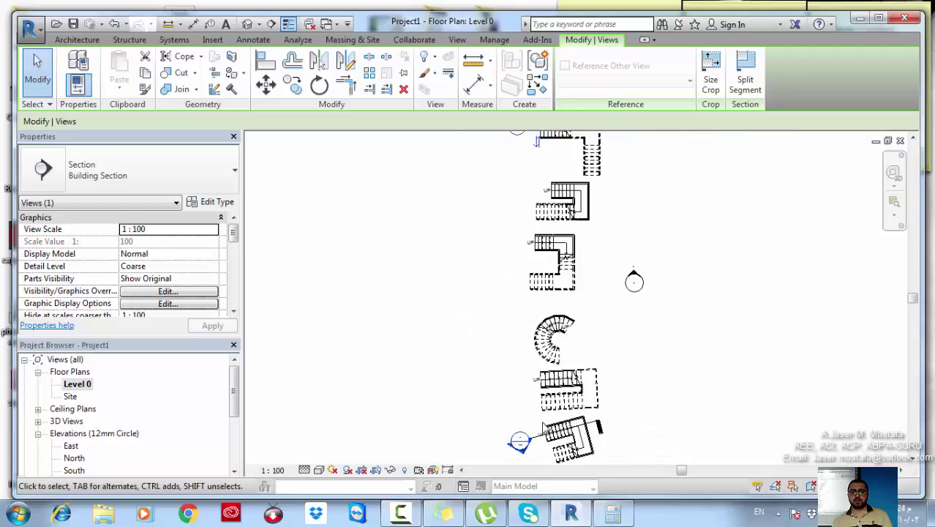
{"action": "middle_click_drag", "start_coordinate": [554, 414], "coordinate": [556, 325]}
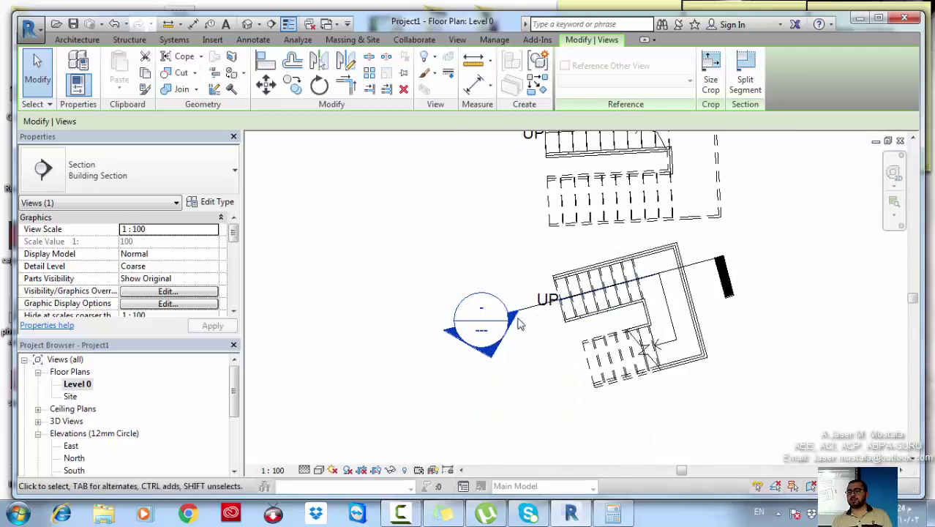
{"action": "double_click", "coordinate": [489, 356]}
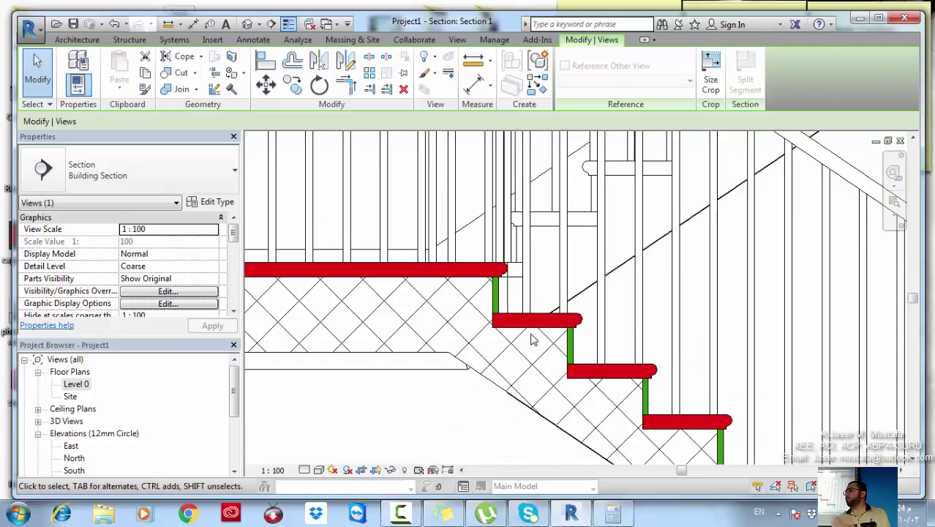
{"action": "left_click", "coordinate": [435, 357]}
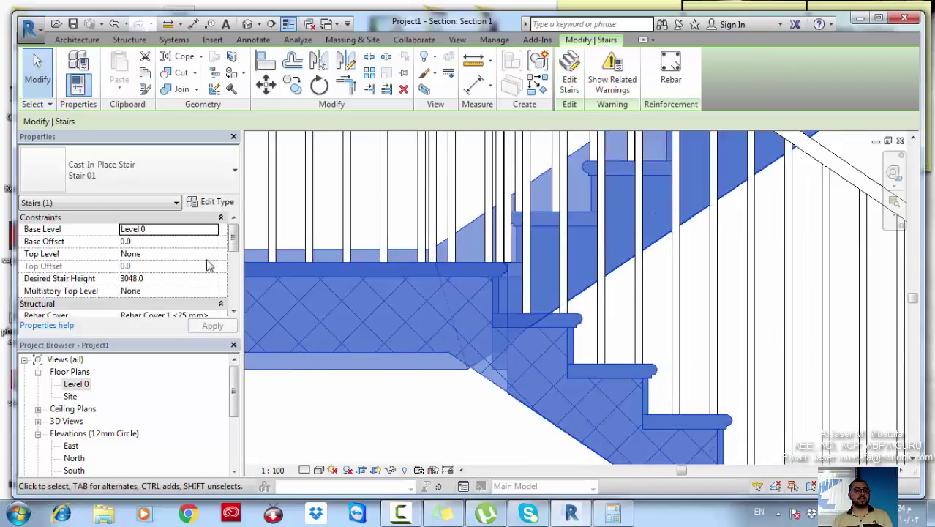
{"action": "left_click", "coordinate": [214, 203]}
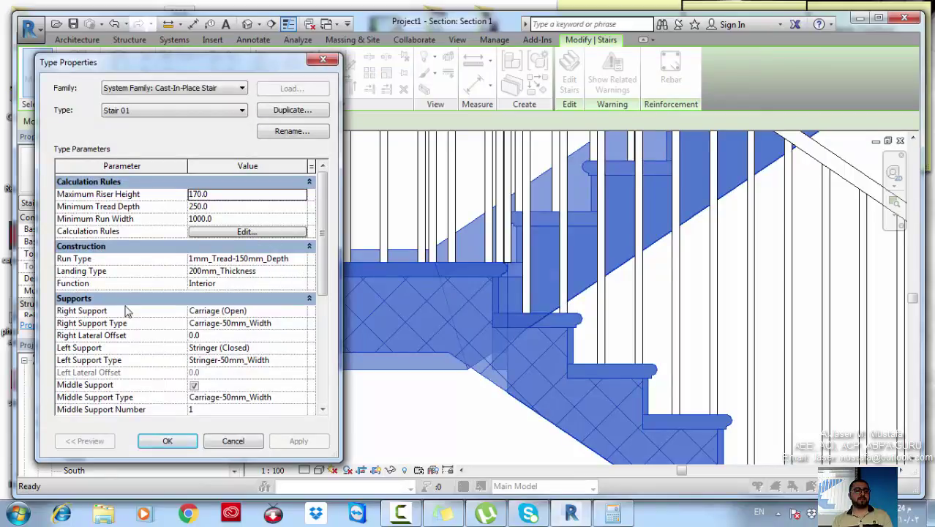
{"action": "double_click", "coordinate": [306, 258]}
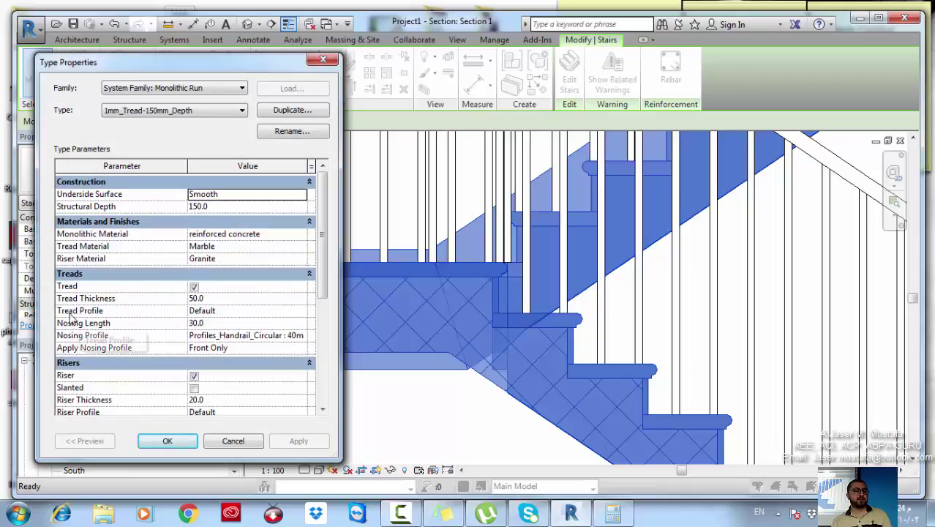
{"action": "left_click", "coordinate": [303, 312]}
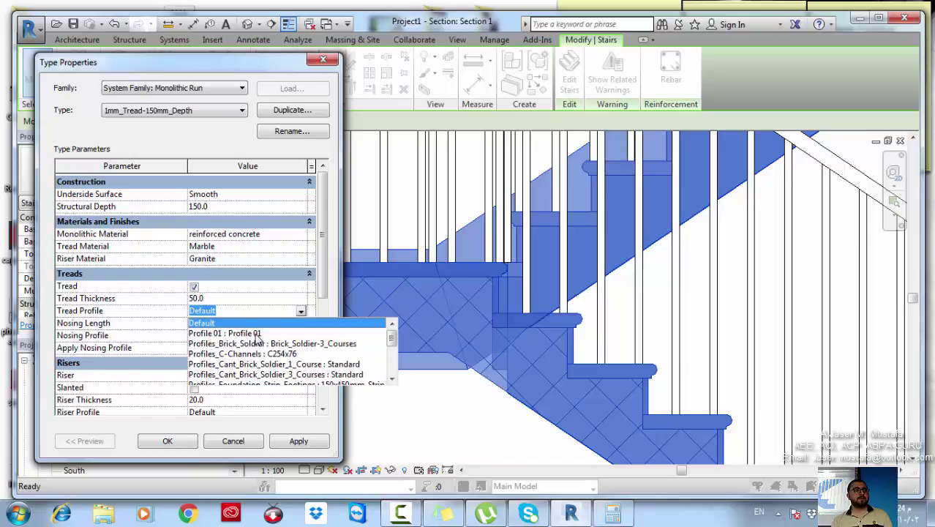
{"action": "left_click", "coordinate": [323, 59]}
{"action": "left_click", "coordinate": [323, 60]}
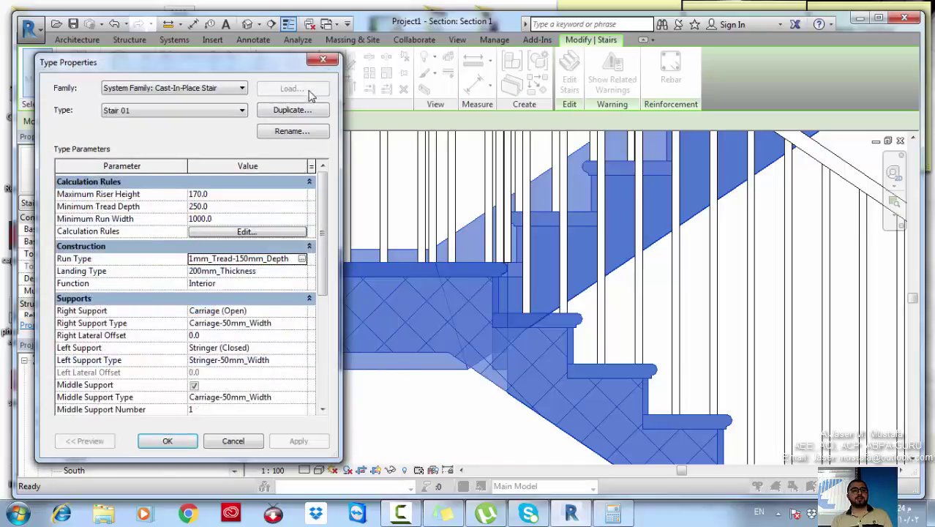
{"action": "left_click", "coordinate": [323, 59]}
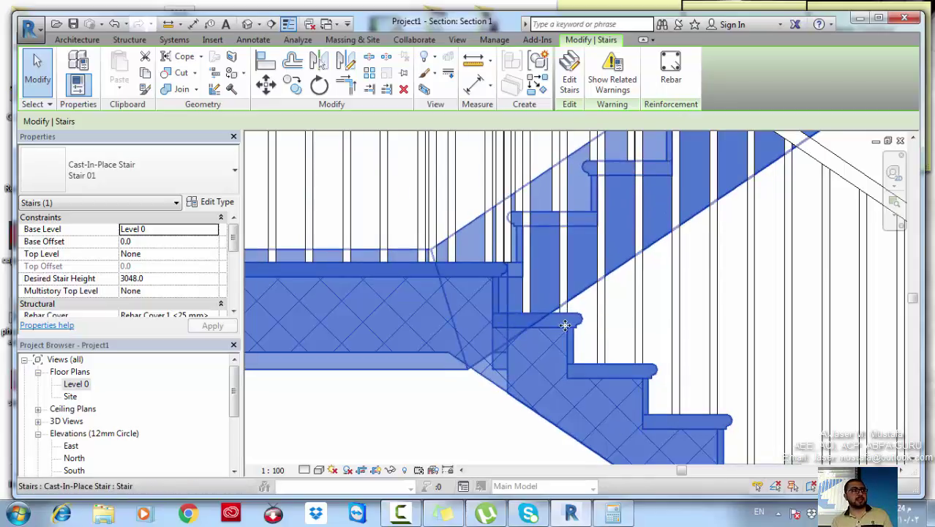
Set the tread profile of the stair's run type 1mm_Tread-150mm_Depth to Profile 01 : Profile 01 and apply it.
{"action": "middle_click_drag", "start_coordinate": [562, 340], "coordinate": [551, 293]}
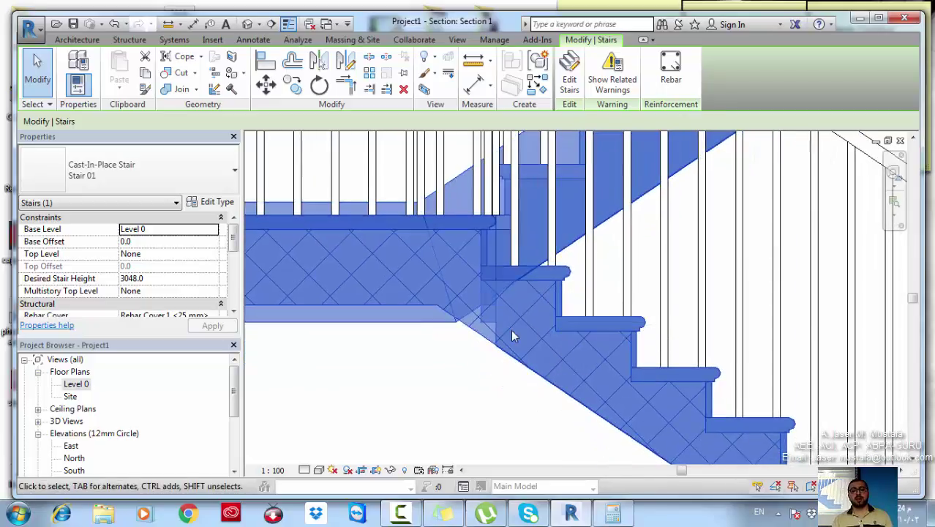
{"action": "left_click", "coordinate": [212, 202]}
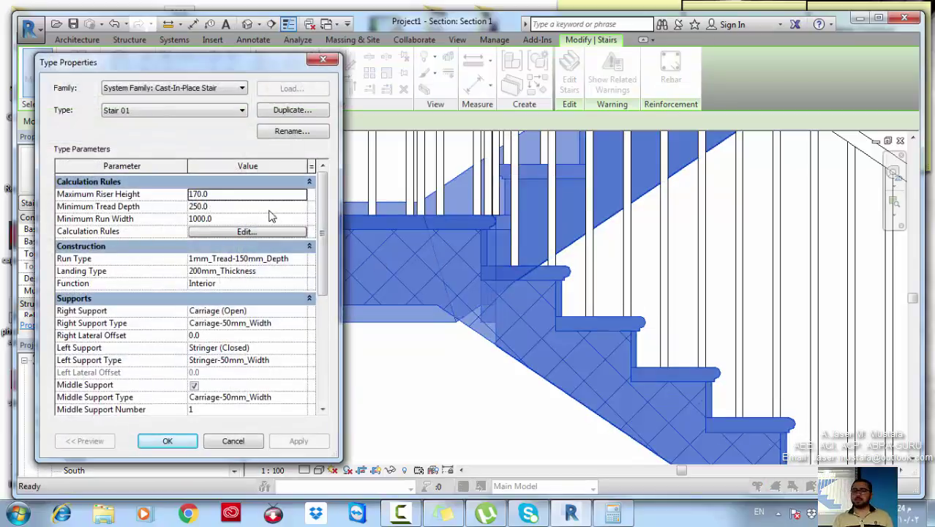
{"action": "left_click", "coordinate": [302, 260]}
{"action": "left_click", "coordinate": [303, 259]}
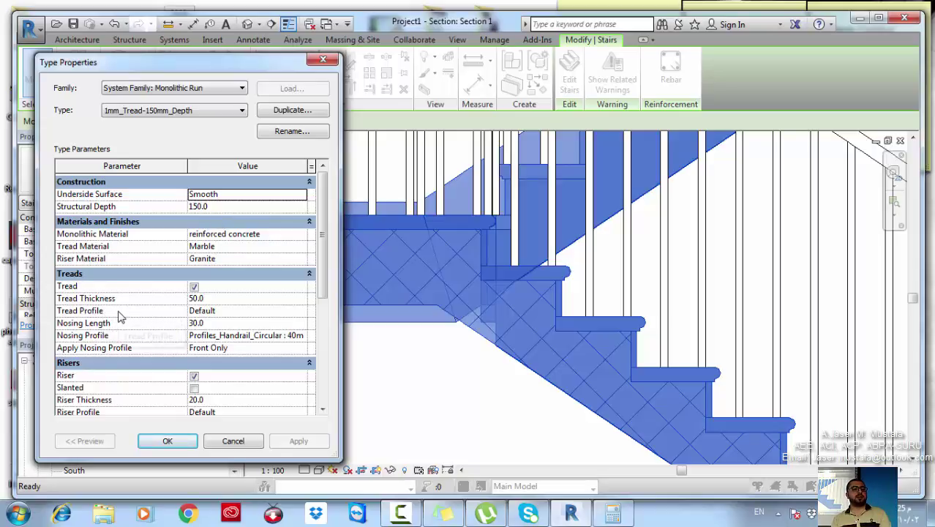
{"action": "left_click", "coordinate": [301, 310]}
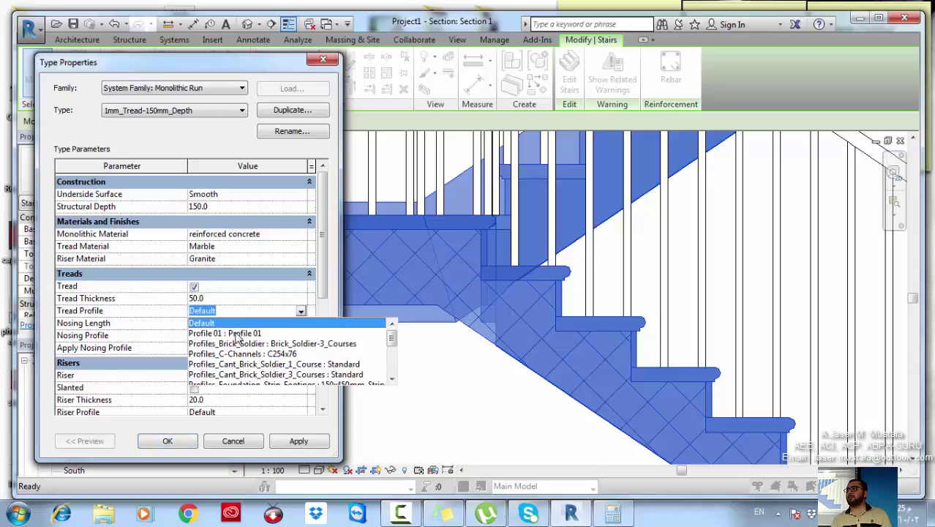
{"action": "left_click", "coordinate": [236, 333]}
{"action": "left_click", "coordinate": [298, 442]}
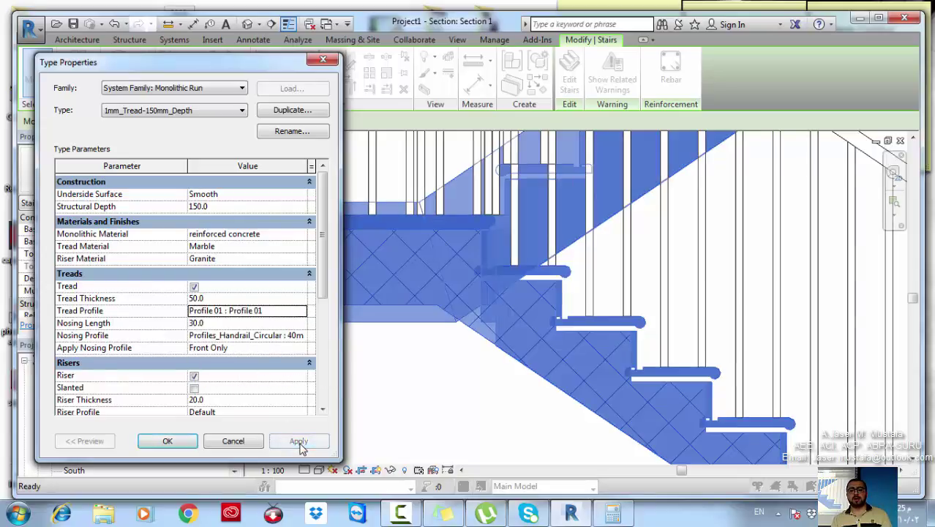
{"action": "left_click", "coordinate": [167, 441]}
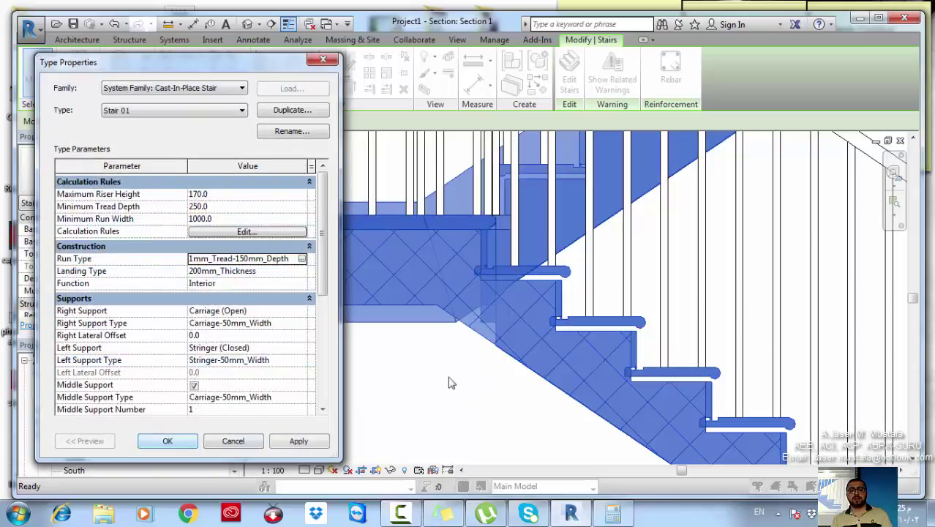
Accept the stair's type properties, deselect the stair and return to the Profile 01 family's Ref. Level view.
{"action": "left_click", "coordinate": [167, 440]}
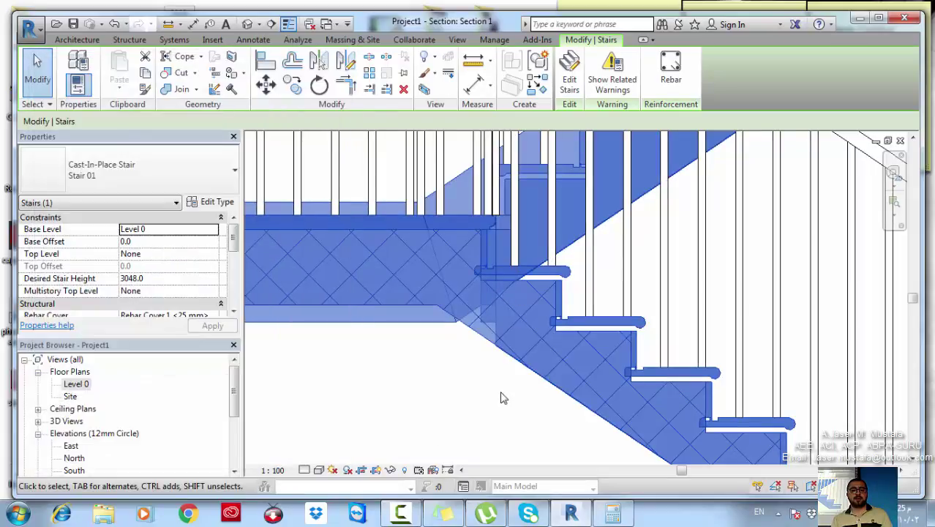
{"action": "left_click", "coordinate": [487, 416]}
{"action": "scroll", "coordinate": [590, 363], "scroll_direction": "up", "scroll_amount": 5}
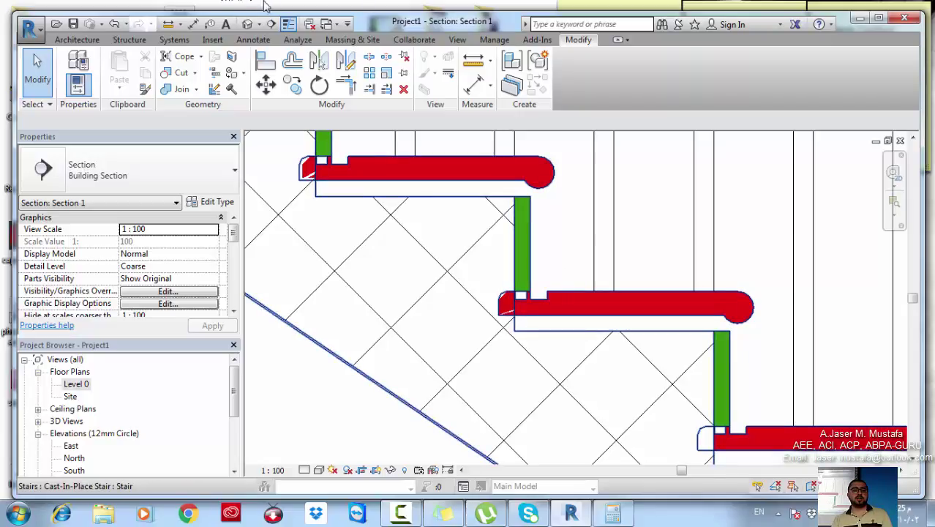
{"action": "left_click", "coordinate": [308, 24]}
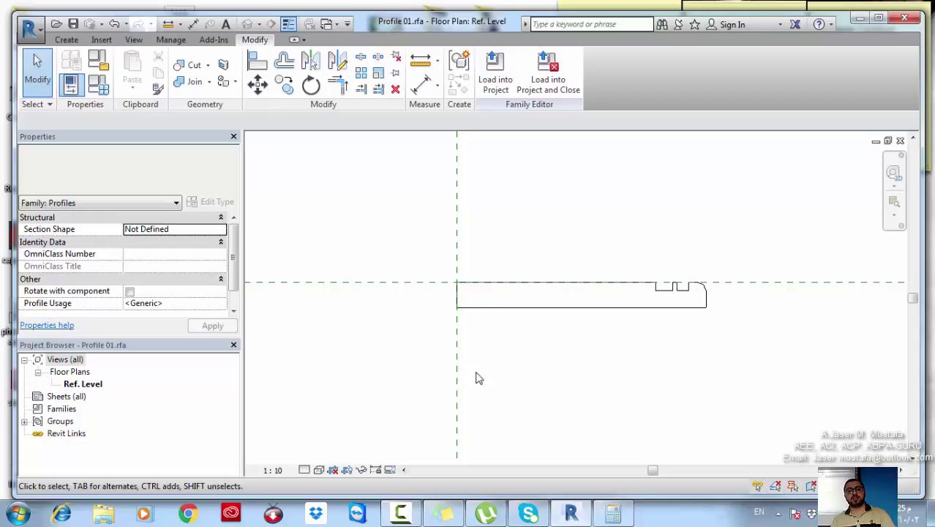
{"action": "key", "text": "ctrl+Tab"}
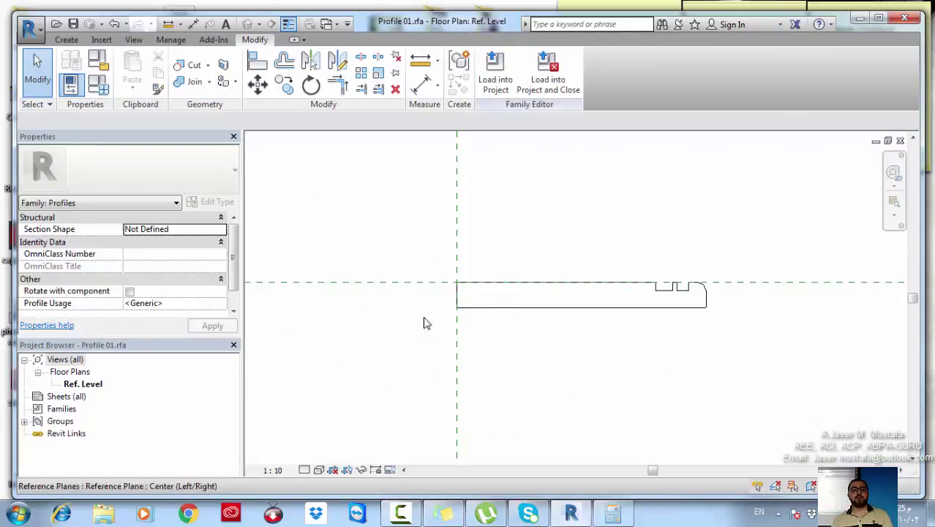
Mirror the tread profile about the Center (Left/Right) reference plane and delete the original outline.
{"action": "left_click_drag", "start_coordinate": [733, 267], "coordinate": [788, 249]}
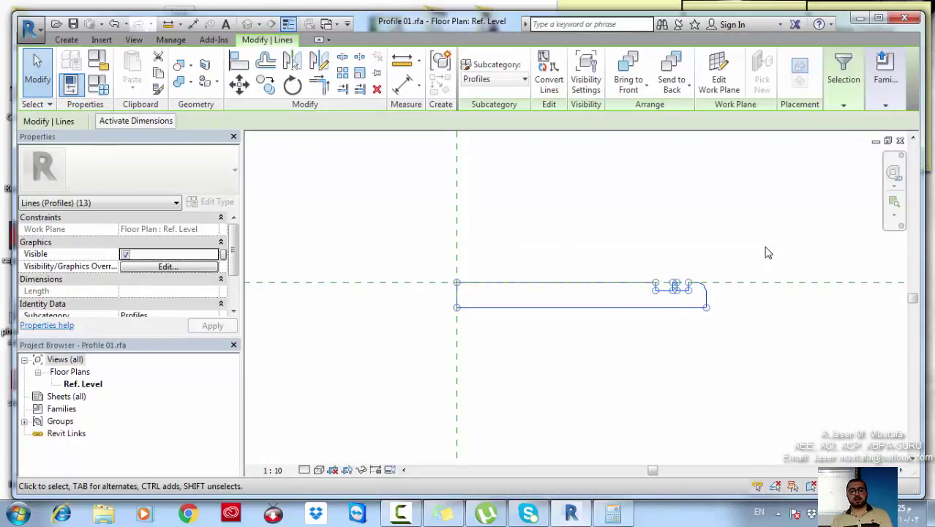
{"action": "key", "text": "m"}
{"action": "key", "text": "m"}
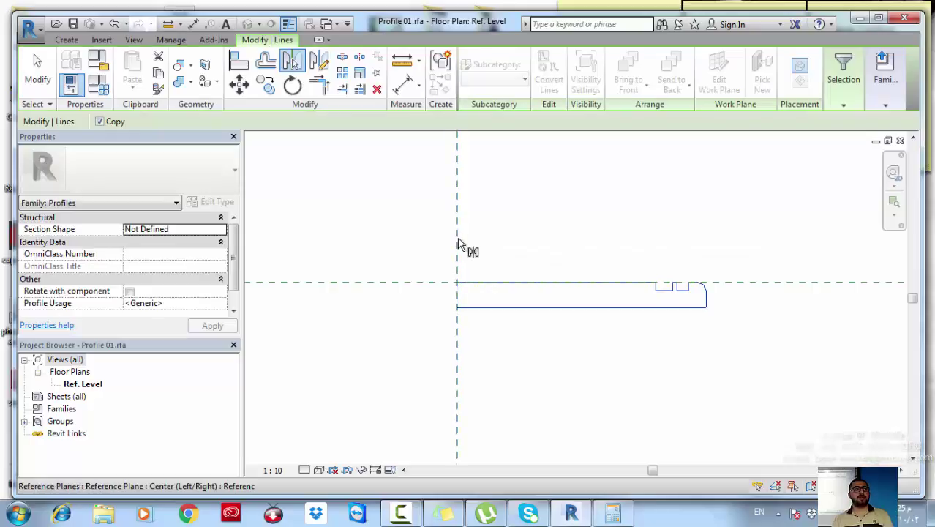
{"action": "left_click", "coordinate": [457, 245]}
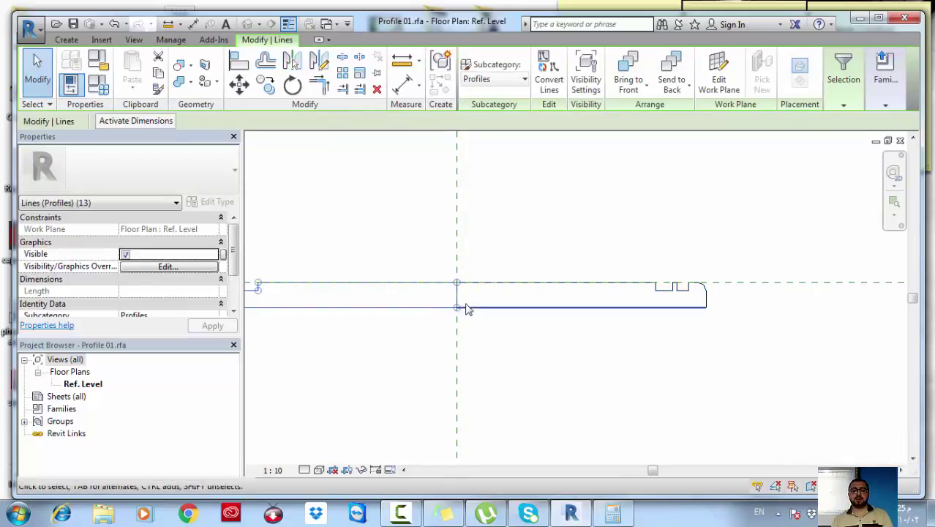
{"action": "left_click", "coordinate": [440, 340]}
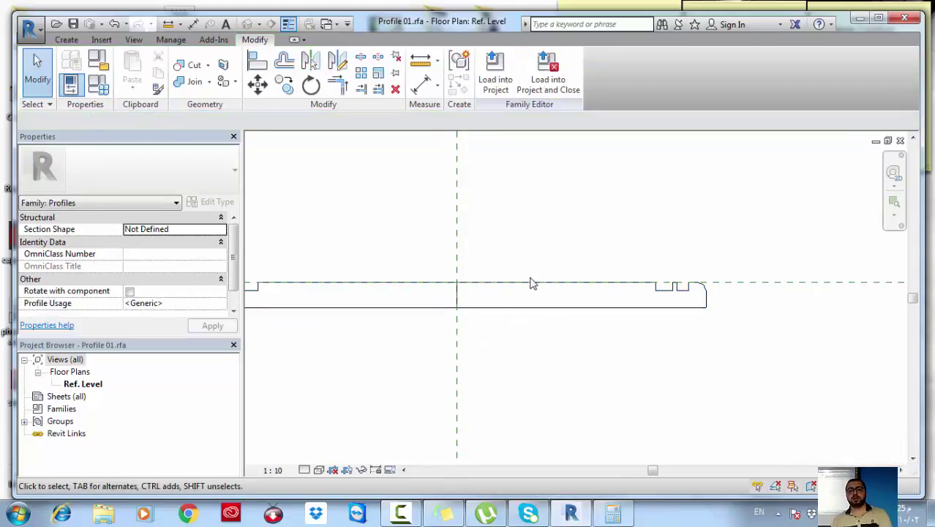
{"action": "left_click_drag", "start_coordinate": [430, 342], "coordinate": [758, 255]}
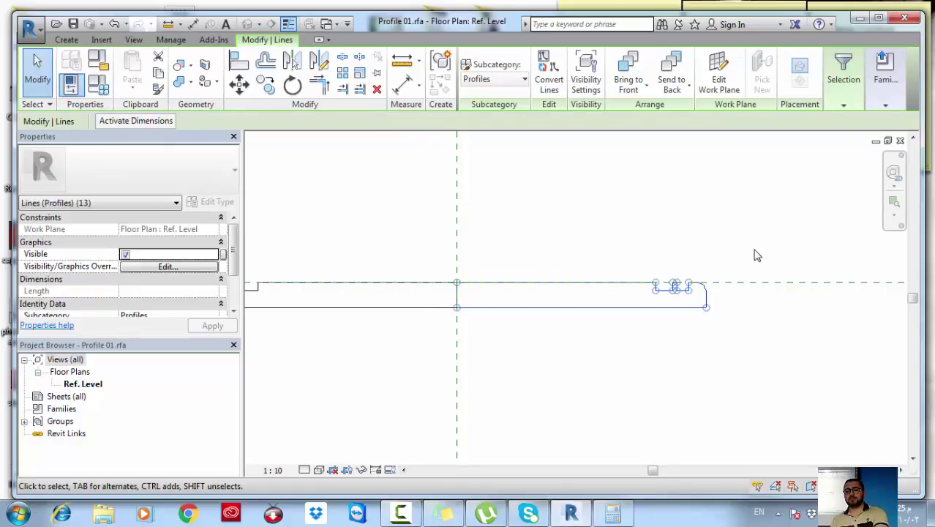
{"action": "key", "text": "Delete"}
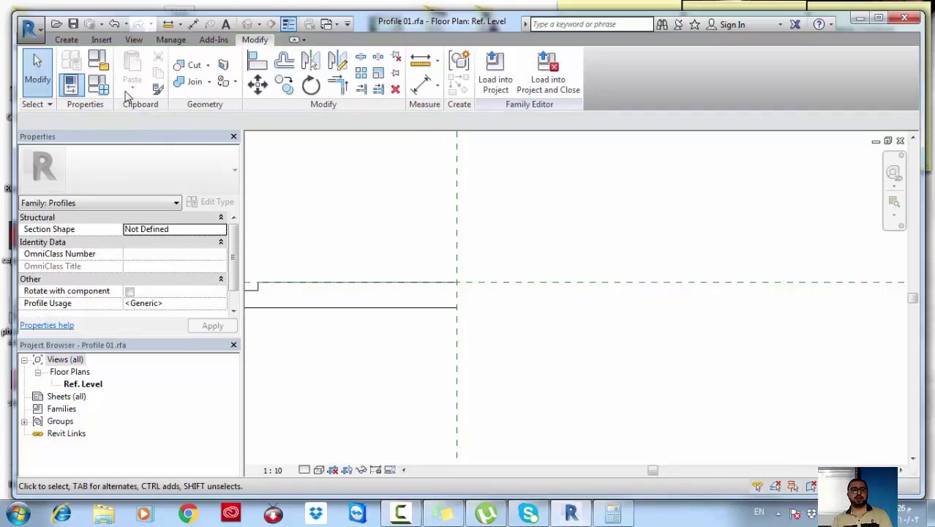
Draw a vertical line along the Center (Left/Right) reference plane to close the open end of the mirrored profile.
{"action": "left_click", "coordinate": [65, 40]}
{"action": "left_click", "coordinate": [125, 70]}
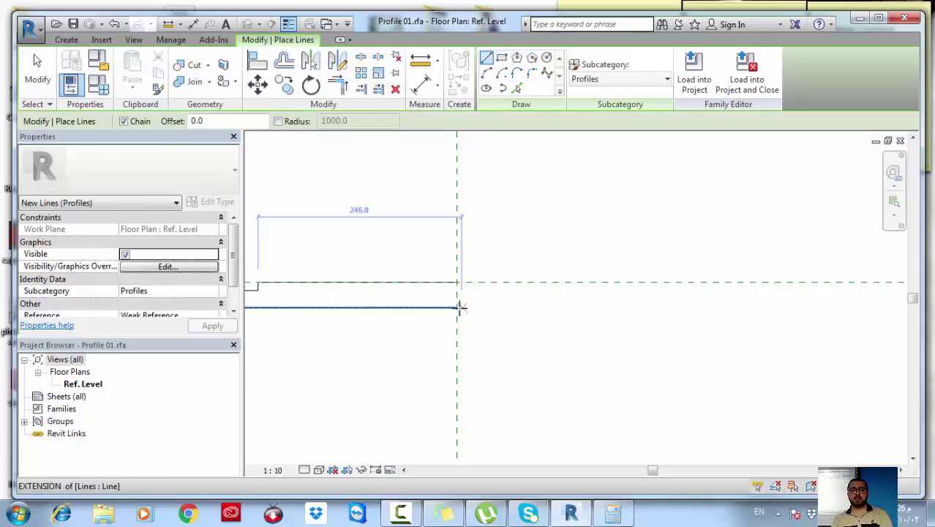
{"action": "left_click", "coordinate": [459, 307]}
{"action": "left_click", "coordinate": [457, 282]}
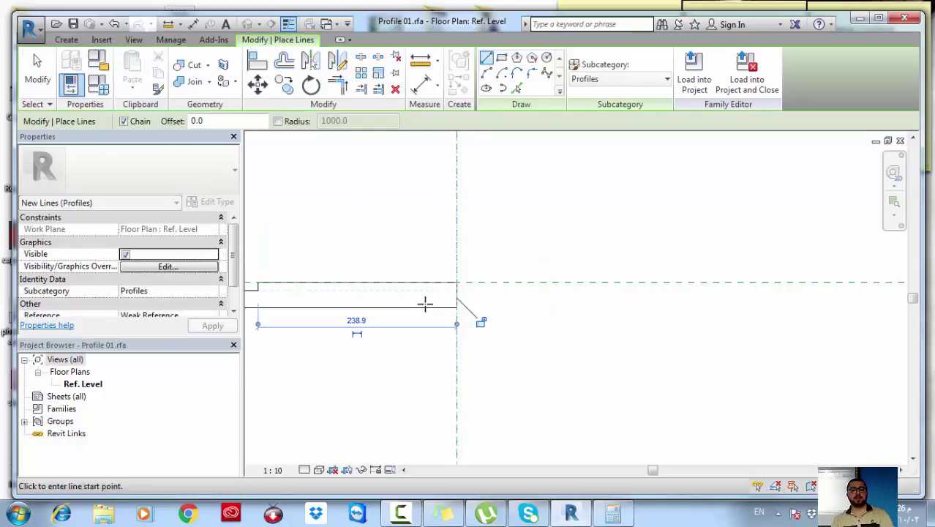
{"action": "key", "text": "Escape"}
Move the whole mirrored profile horizontally so its rounded, grooved end sits on the vertical reference plane.
{"action": "scroll", "coordinate": [425, 303], "scroll_direction": "down", "scroll_amount": 3}
{"action": "middle_click_drag", "start_coordinate": [299, 338], "coordinate": [403, 315]}
{"action": "left_click_drag", "start_coordinate": [364, 307], "coordinate": [603, 252]}
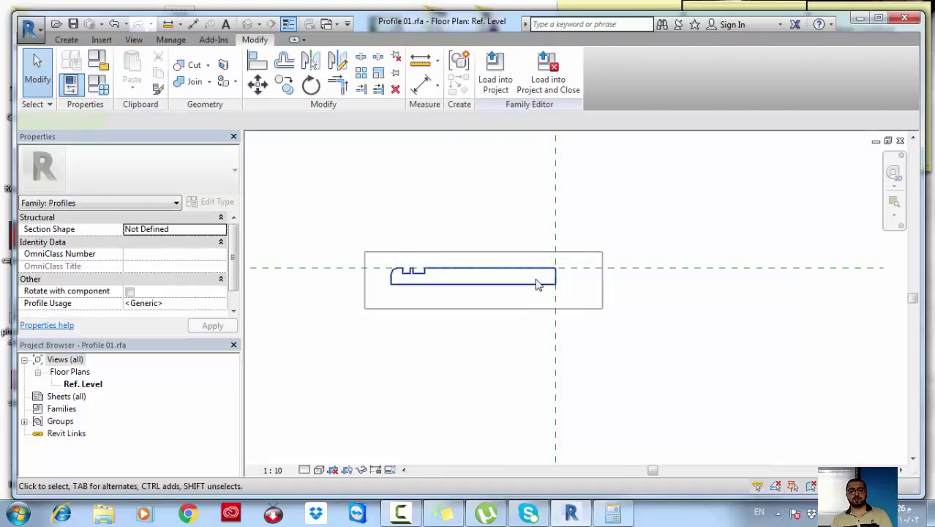
{"action": "left_click", "coordinate": [537, 285]}
{"action": "key", "text": "m"}
{"action": "key", "text": "v"}
{"action": "scroll", "coordinate": [417, 289], "scroll_direction": "up", "scroll_amount": 3}
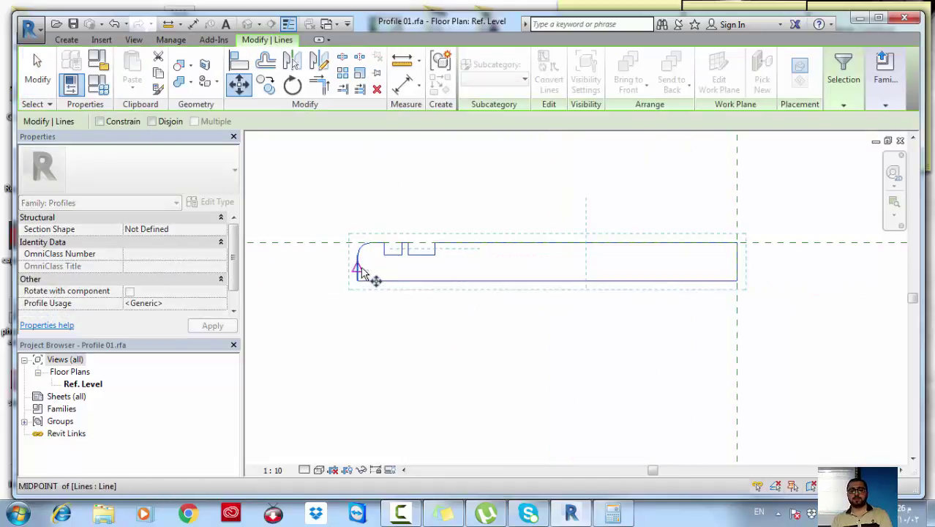
{"action": "left_click", "coordinate": [358, 268]}
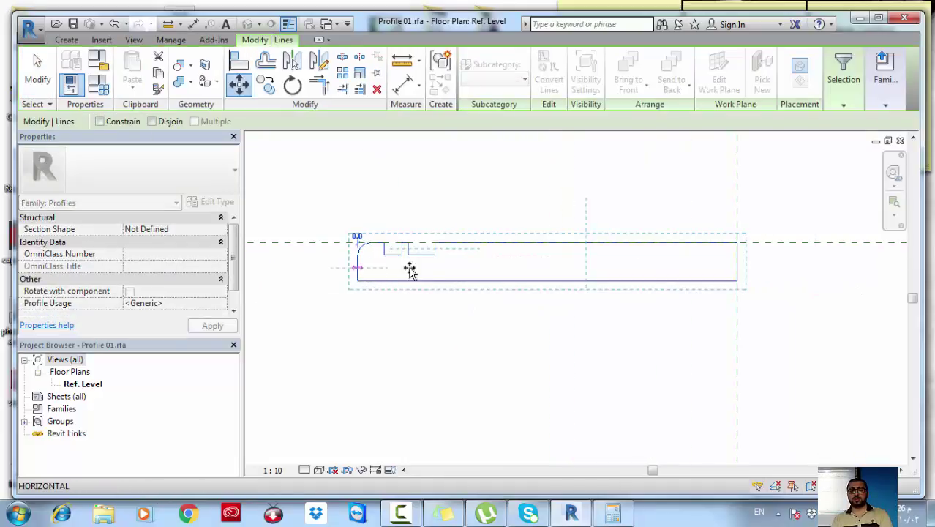
{"action": "left_click", "coordinate": [736, 262]}
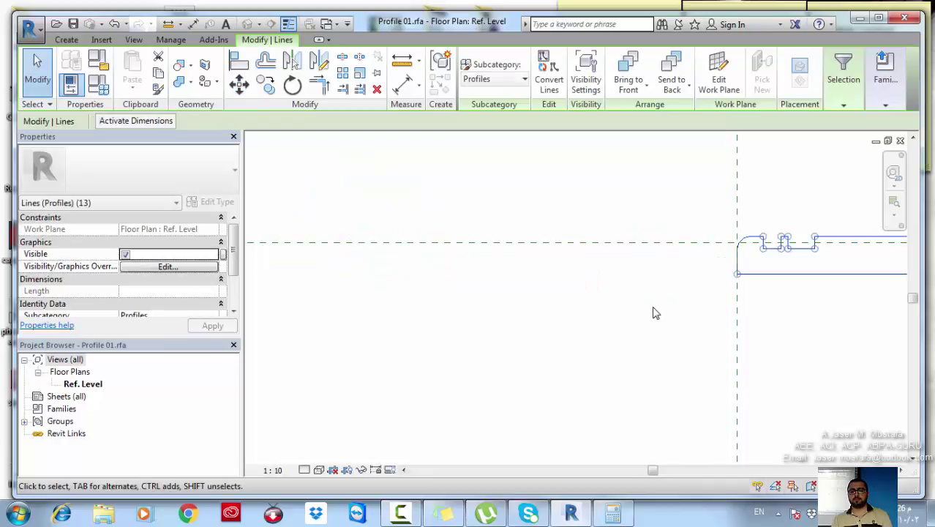
Move the whole profile down so its upper edge lies on the horizontal reference plane.
{"action": "middle_click_drag", "start_coordinate": [717, 292], "coordinate": [624, 303]}
{"action": "key", "text": "m"}
{"action": "key", "text": "v"}
{"action": "middle_click_drag", "start_coordinate": [779, 272], "coordinate": [635, 264]}
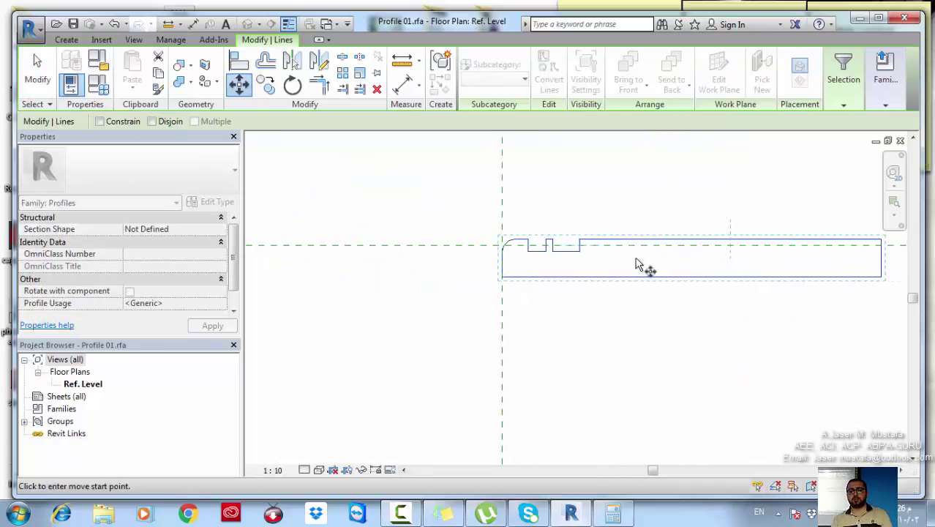
{"action": "scroll", "coordinate": [637, 264], "scroll_direction": "up", "scroll_amount": 3}
{"action": "left_click", "coordinate": [547, 240]}
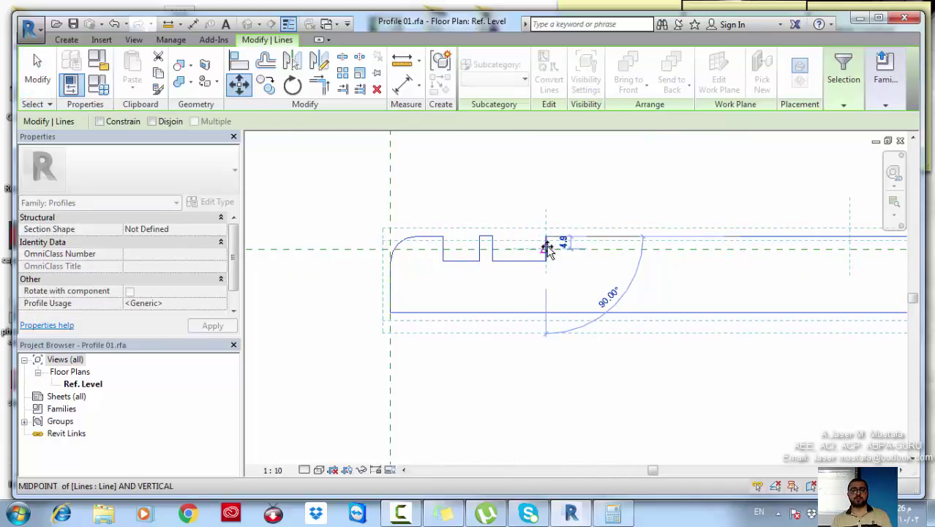
{"action": "left_click", "coordinate": [547, 249]}
{"action": "scroll", "coordinate": [590, 290], "scroll_direction": "down", "scroll_amount": 2}
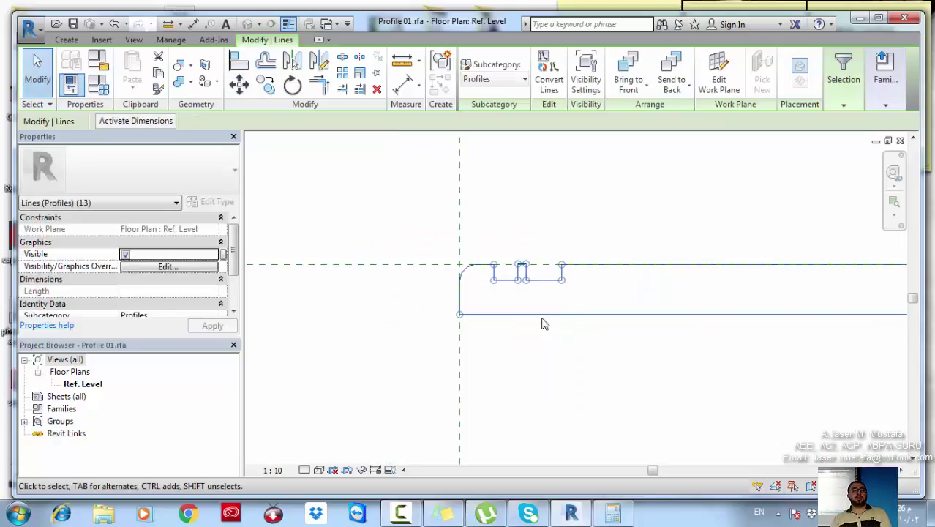
{"action": "left_click", "coordinate": [598, 189]}
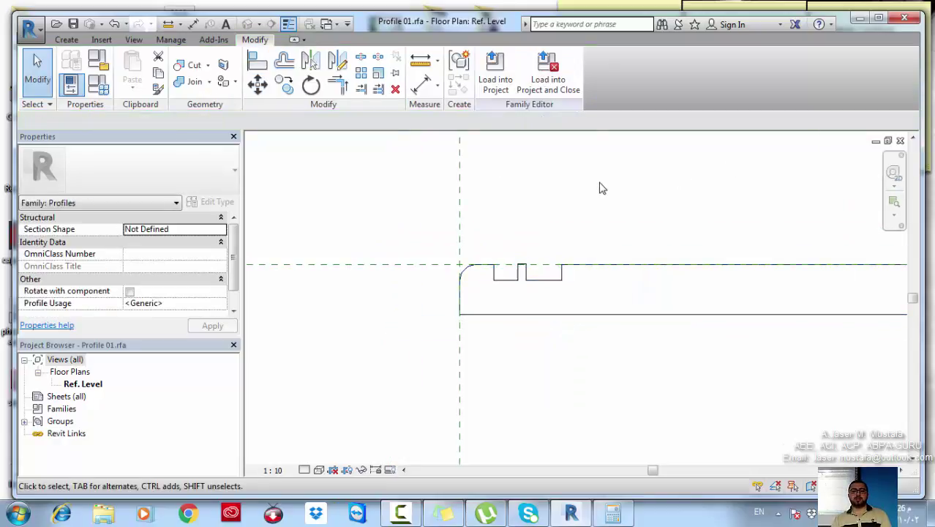
Load the revised Profile 01 family into the project, overwriting the existing version.
{"action": "left_click", "coordinate": [495, 74]}
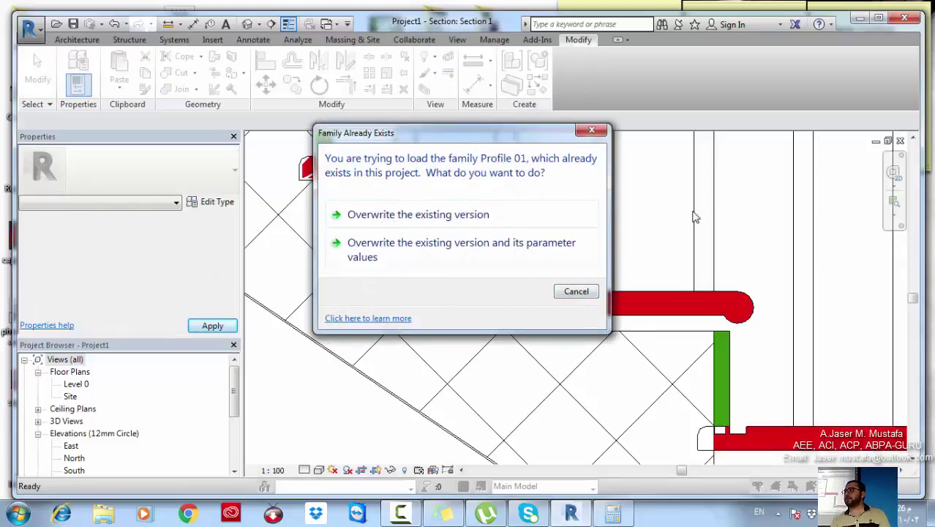
{"action": "left_click", "coordinate": [448, 216]}
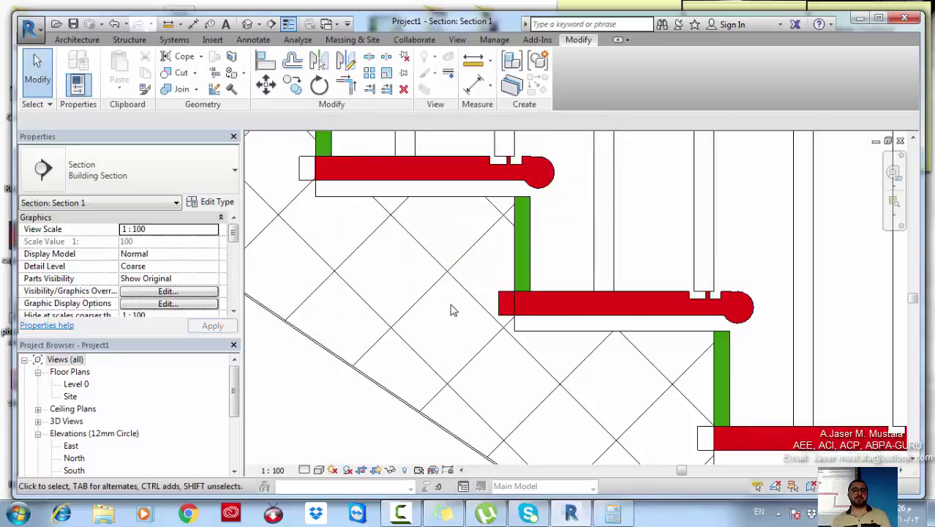
{"action": "middle_click_drag", "start_coordinate": [489, 223], "coordinate": [496, 236]}
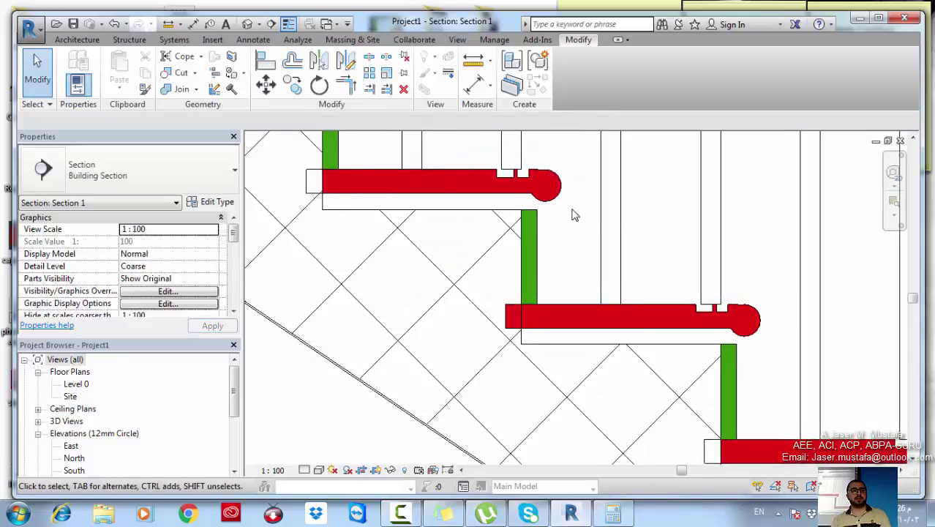
{"action": "middle_click_drag", "start_coordinate": [423, 207], "coordinate": [428, 213]}
{"action": "scroll", "coordinate": [379, 193], "scroll_direction": "up", "scroll_amount": 1}
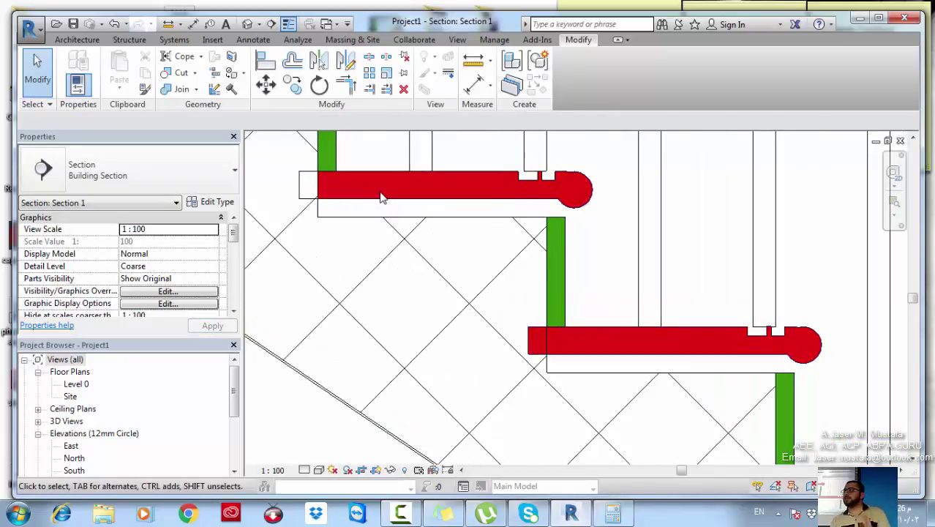
{"action": "scroll", "coordinate": [314, 194], "scroll_direction": "up", "scroll_amount": 4}
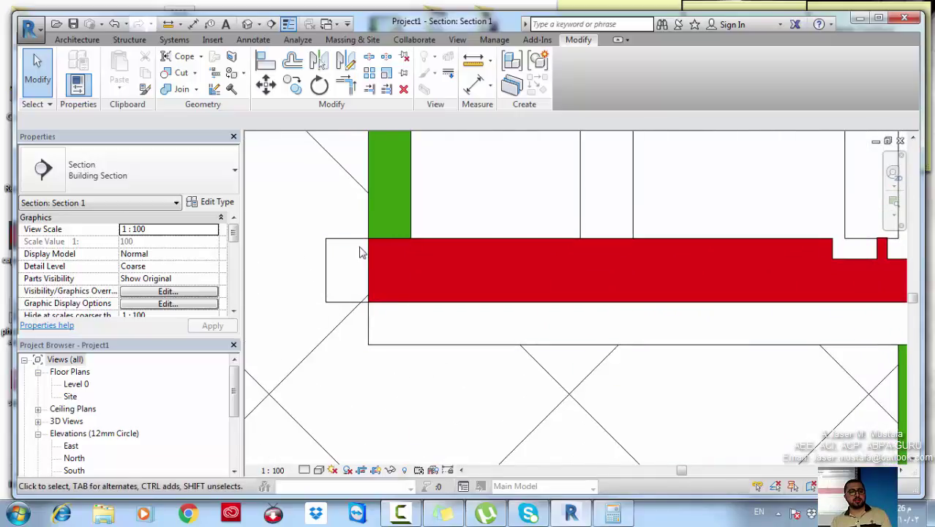
Measure the tread's overhang behind the riser and the gap beneath the tread using aligned dimension previews, without placing a dimension.
{"action": "key", "text": "d"}
{"action": "key", "text": "i"}
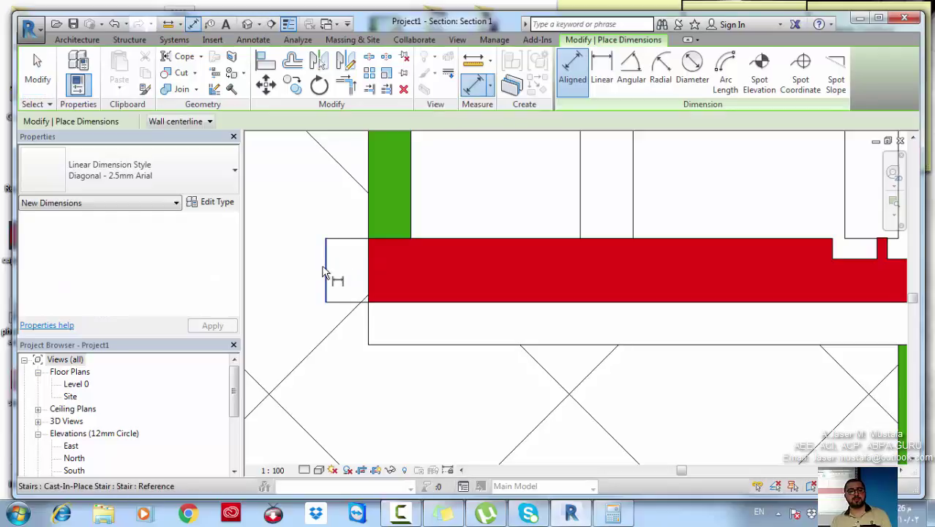
{"action": "scroll", "coordinate": [359, 256], "scroll_direction": "down", "scroll_amount": 6}
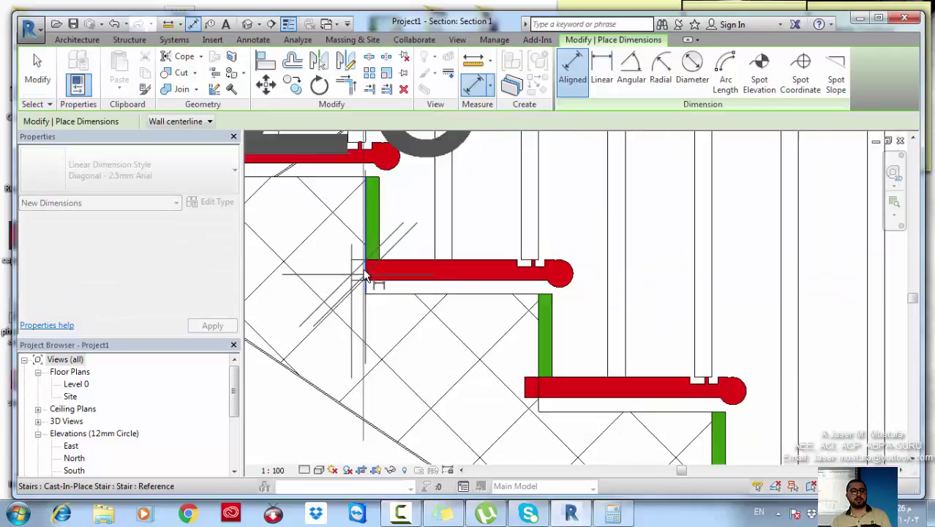
{"action": "middle_click_drag", "start_coordinate": [368, 272], "coordinate": [377, 296]}
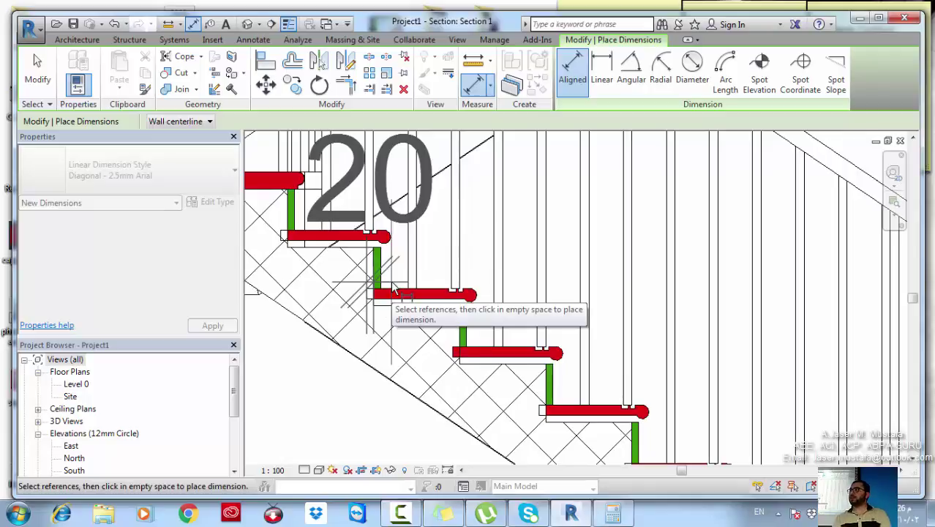
{"action": "scroll", "coordinate": [395, 293], "scroll_direction": "up", "scroll_amount": 5}
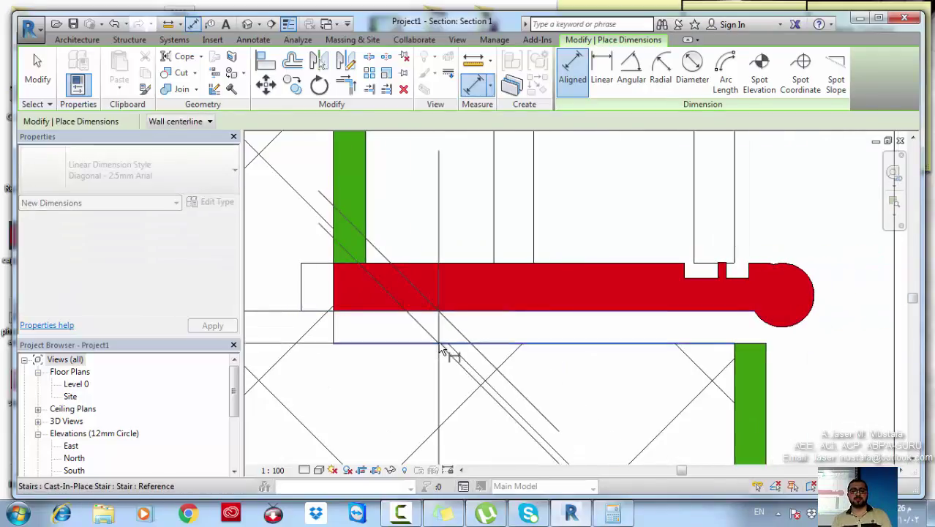
{"action": "scroll", "coordinate": [444, 343], "scroll_direction": "down", "scroll_amount": 5}
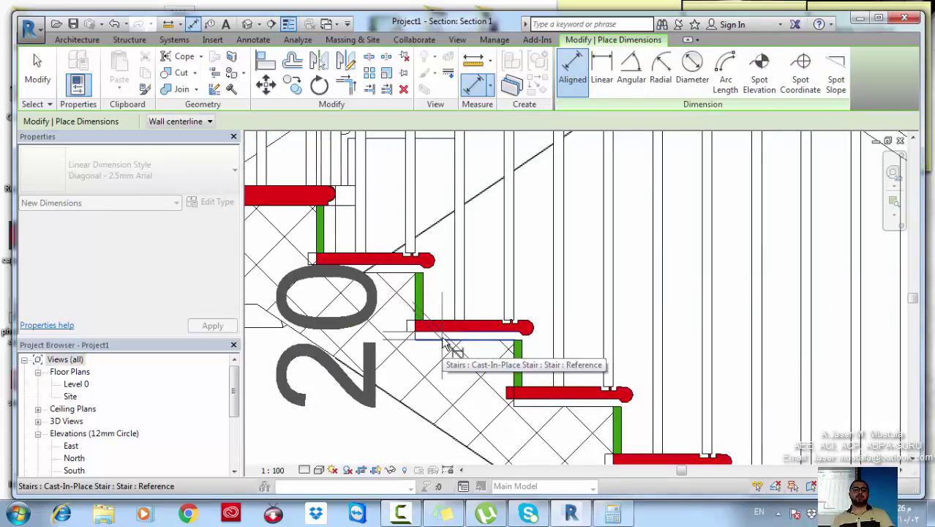
{"action": "scroll", "coordinate": [444, 343], "scroll_direction": "up", "scroll_amount": 5}
{"action": "key", "text": "Escape"}
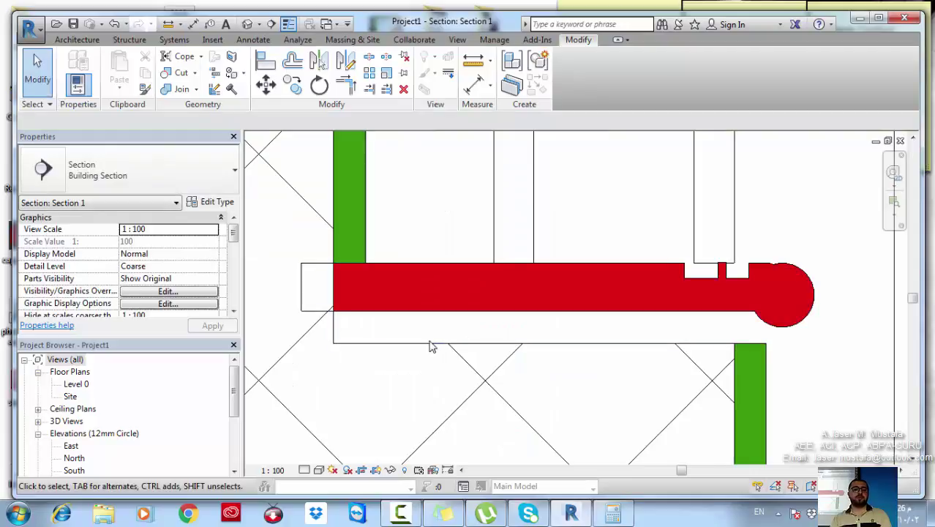
Set the nosing length to 0 in the stair's 1mm_Tread-150mm_Depth run type and apply it.
{"action": "left_click", "coordinate": [427, 349]}
{"action": "left_click", "coordinate": [217, 202]}
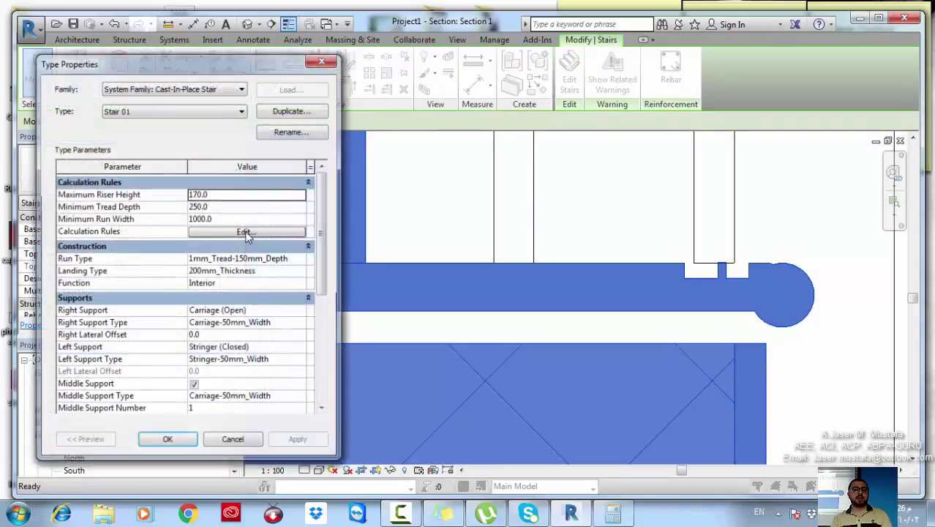
{"action": "left_click", "coordinate": [299, 258]}
{"action": "left_click", "coordinate": [303, 258]}
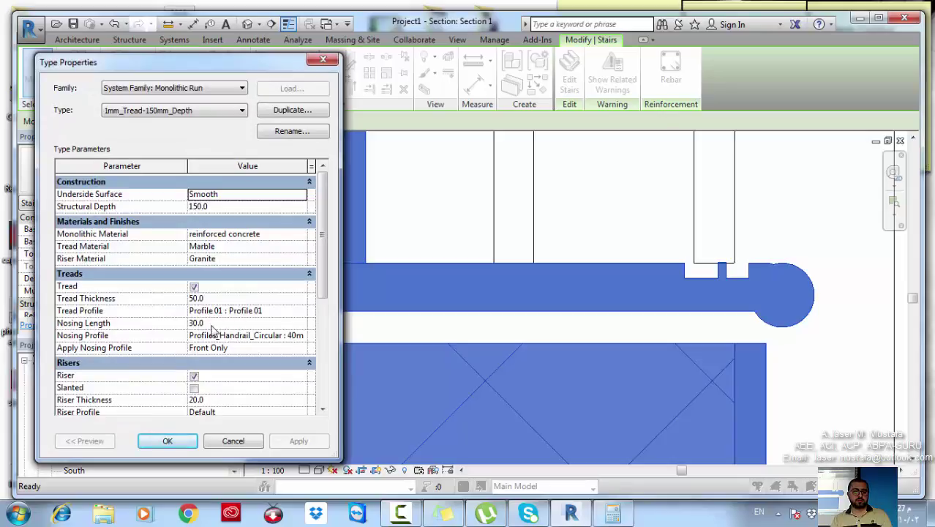
{"action": "left_click", "coordinate": [276, 336]}
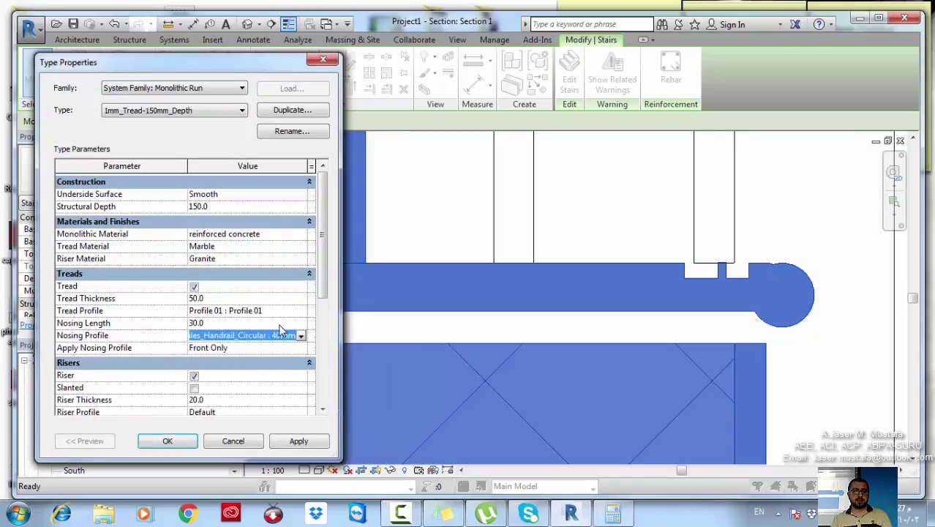
{"action": "left_click", "coordinate": [234, 322]}
{"action": "type", "text": "0"}
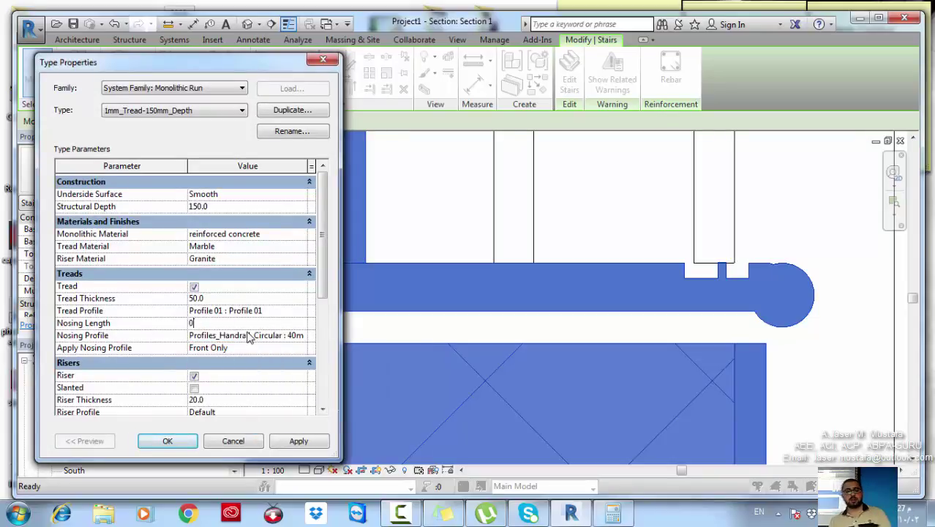
{"action": "left_click", "coordinate": [233, 298]}
{"action": "left_click", "coordinate": [298, 442]}
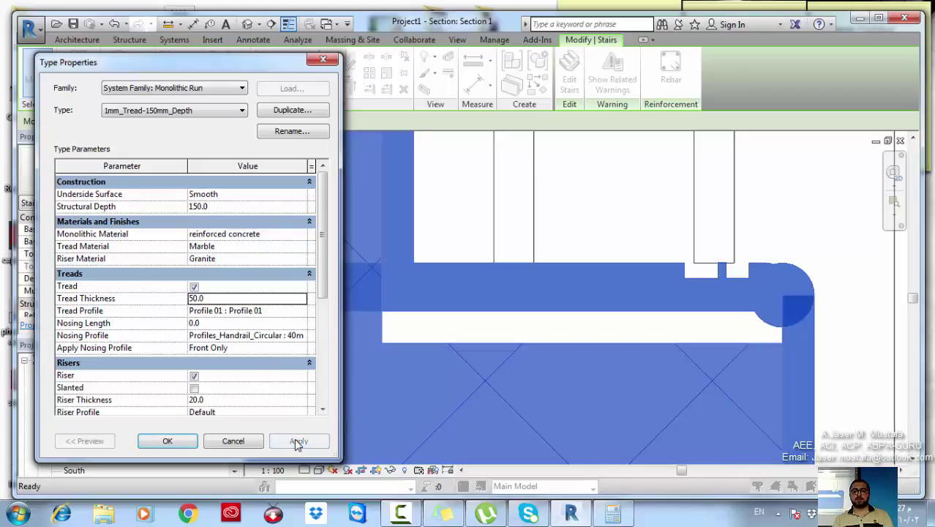
Set the run type's nosing profile to Default and accept the run and stair type properties.
{"action": "left_click", "coordinate": [304, 336]}
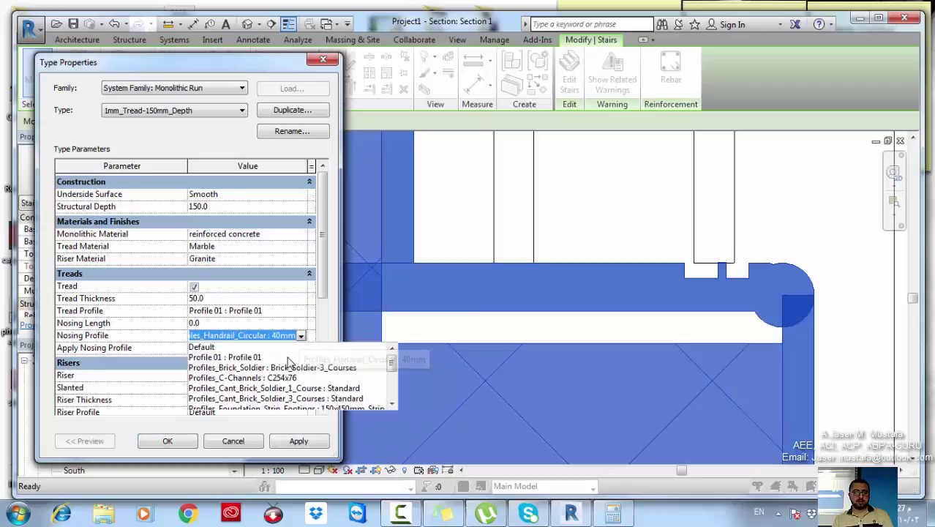
{"action": "left_click", "coordinate": [216, 348]}
{"action": "left_click", "coordinate": [298, 441]}
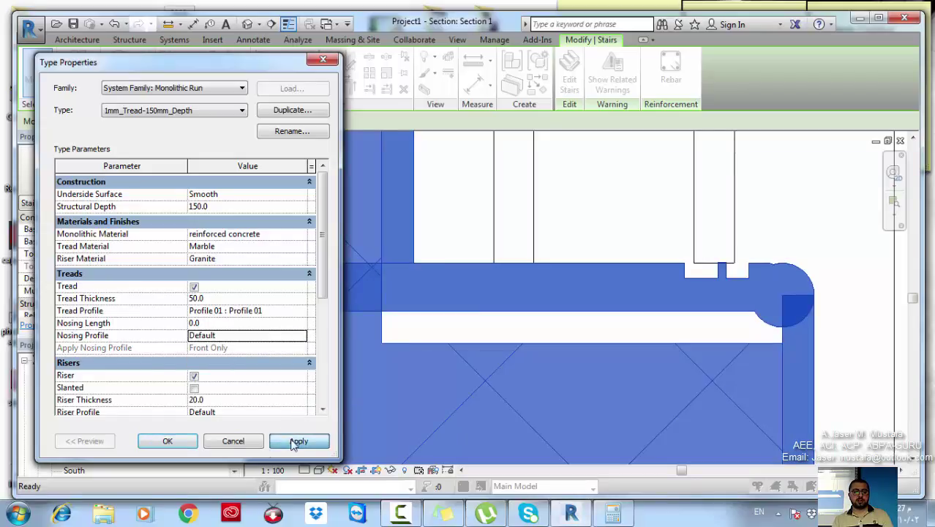
{"action": "left_click", "coordinate": [176, 442]}
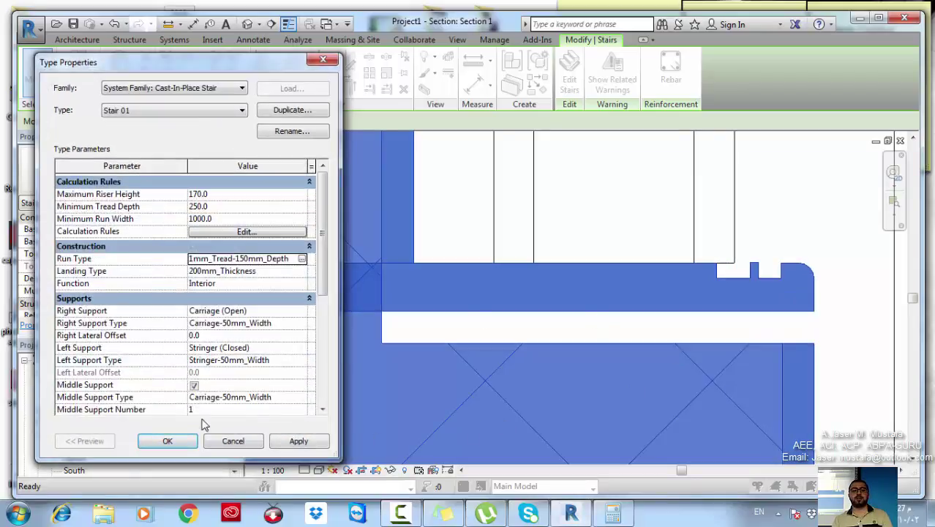
{"action": "left_click", "coordinate": [168, 440]}
{"action": "middle_click_drag", "start_coordinate": [474, 326], "coordinate": [469, 323]}
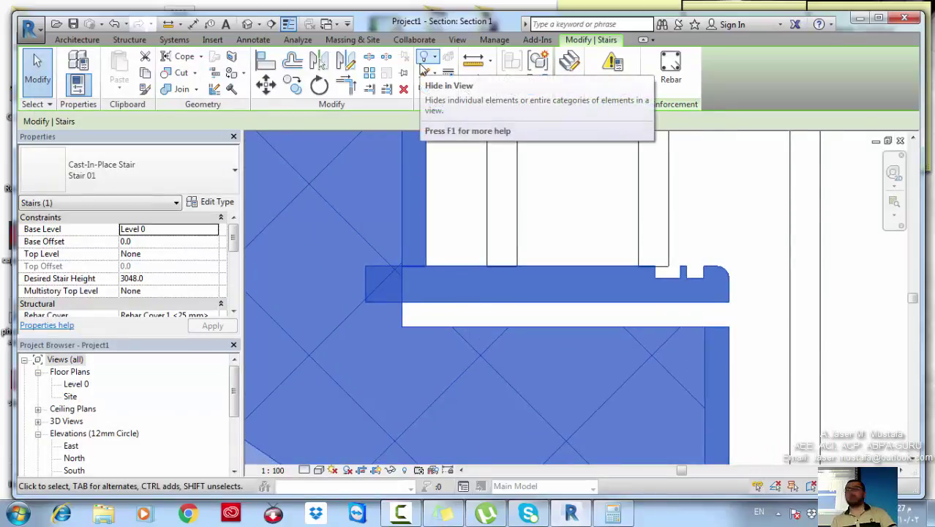
In the Profile 01 family, move the whole tread profile 20 mm horizontally, with its rounded end inward from the vertical reference plane.
{"action": "key", "text": "ctrl+Tab"}
{"action": "scroll", "coordinate": [453, 240], "scroll_direction": "down", "scroll_amount": 3}
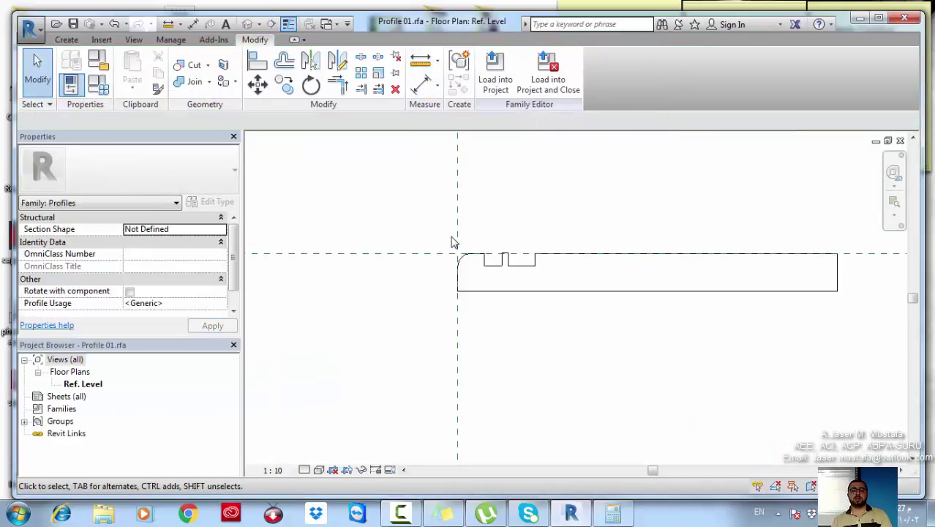
{"action": "left_click_drag", "start_coordinate": [425, 306], "coordinate": [746, 219]}
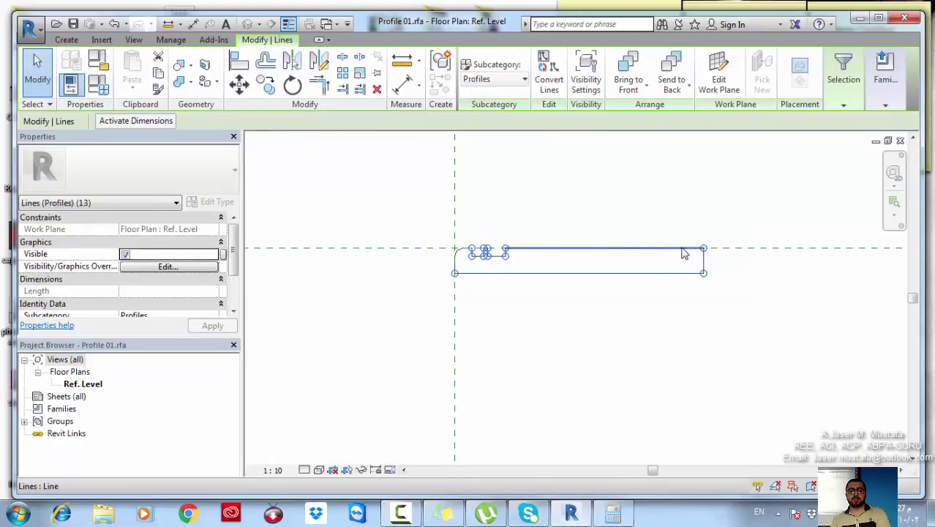
{"action": "key", "text": "m"}
{"action": "key", "text": "v"}
{"action": "left_click", "coordinate": [605, 331]}
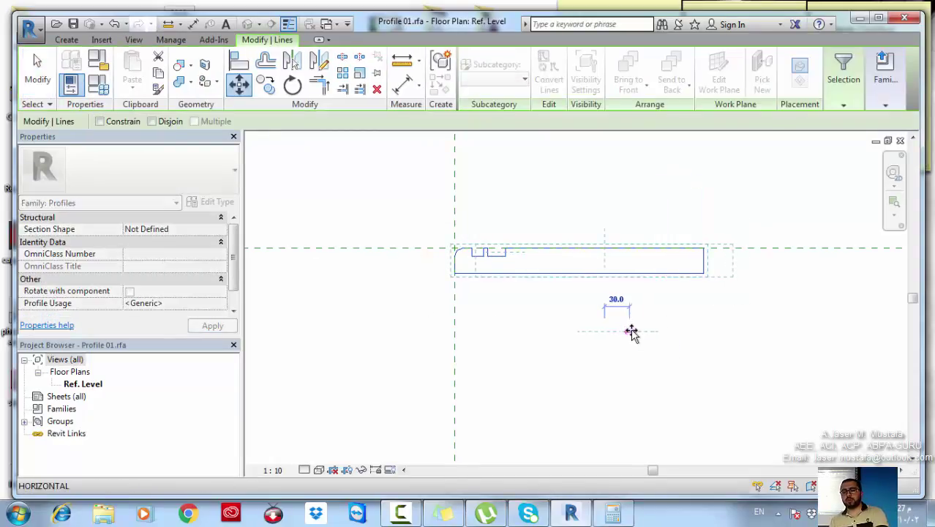
{"action": "type", "text": "20"}
{"action": "key", "text": "Return"}
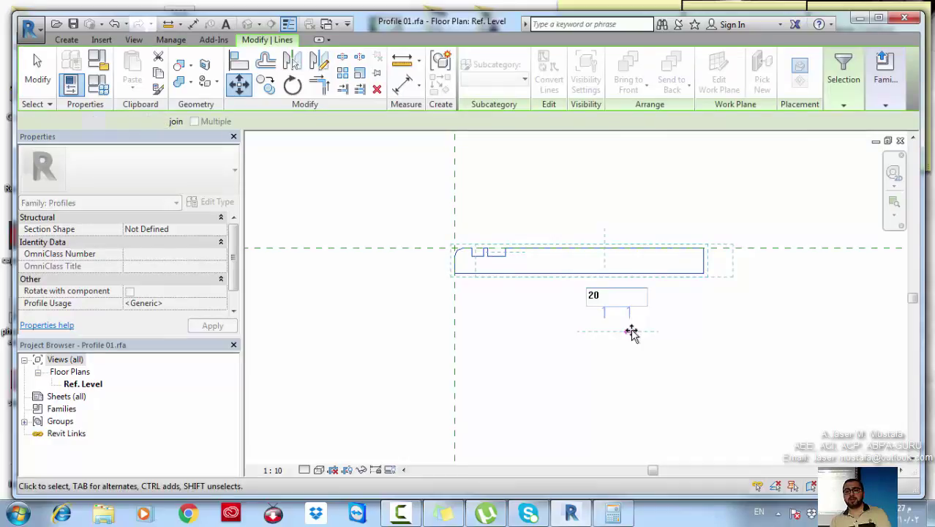
Move the whole tread profile 20 mm down from the horizontal reference plane.
{"action": "key", "text": "m"}
{"action": "key", "text": "v"}
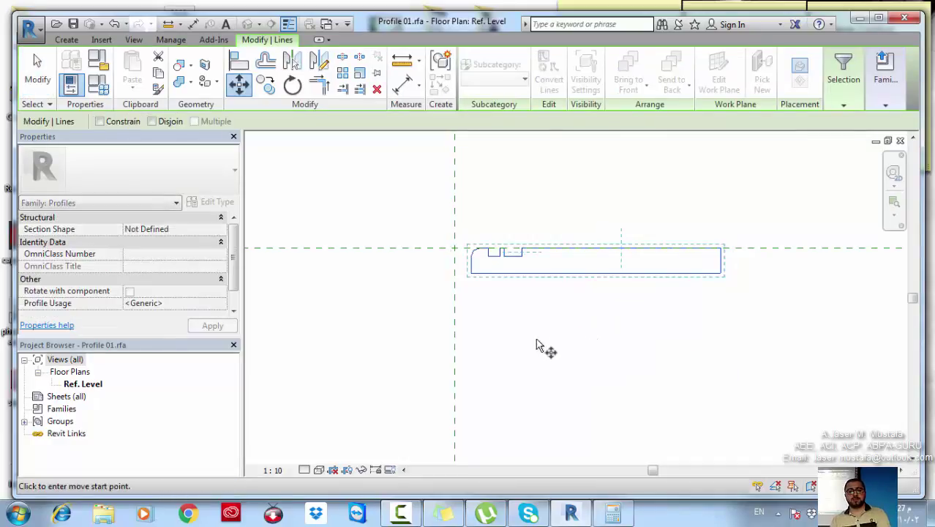
{"action": "left_click", "coordinate": [542, 331]}
{"action": "type", "text": "20"}
{"action": "key", "text": "Return"}
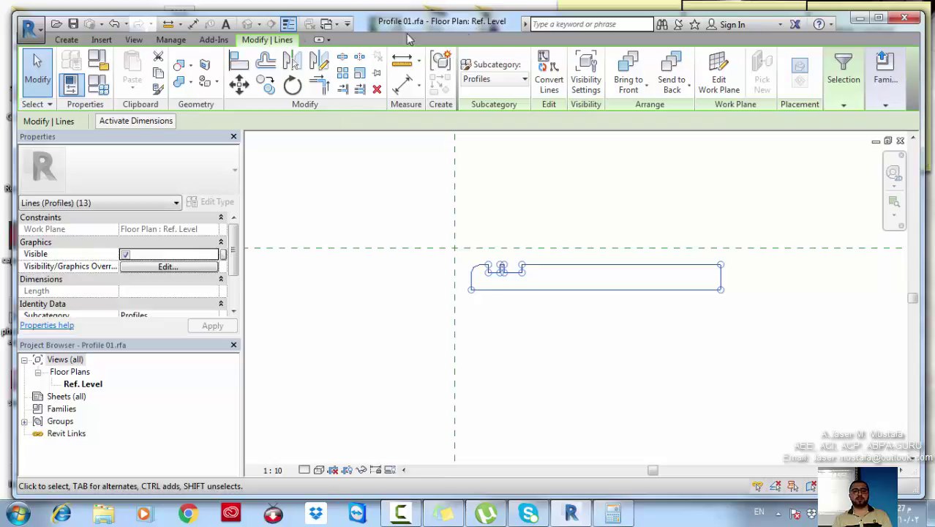
{"action": "left_click", "coordinate": [651, 190]}
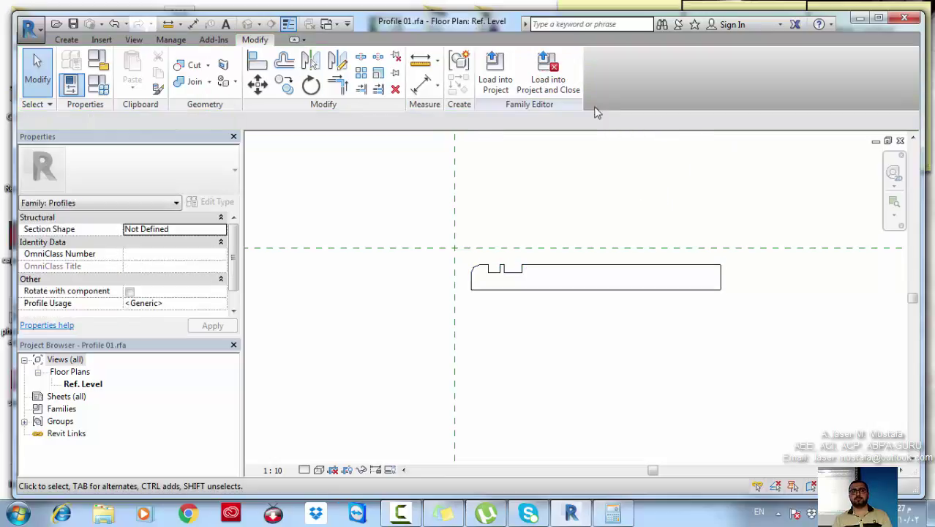
Load the shifted Profile 01 family into the project, overwriting the existing version.
{"action": "left_click", "coordinate": [496, 73]}
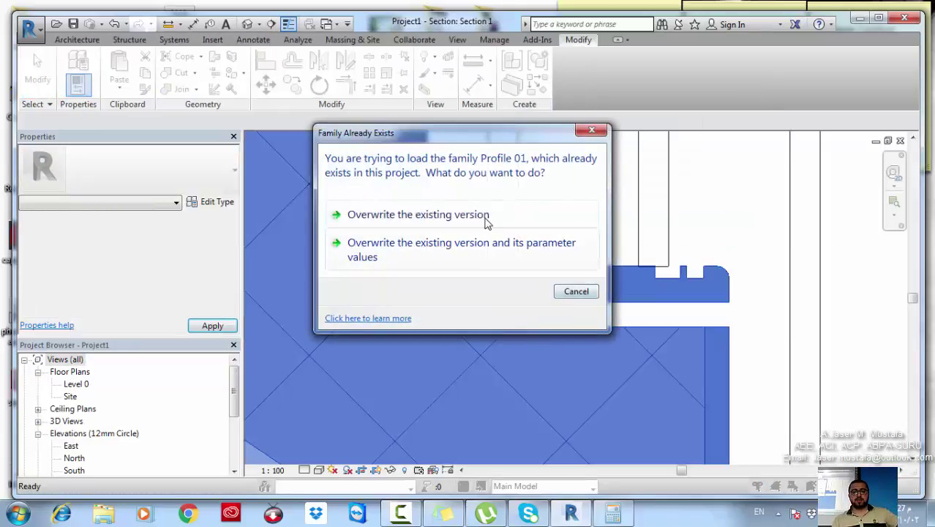
{"action": "left_click", "coordinate": [485, 218]}
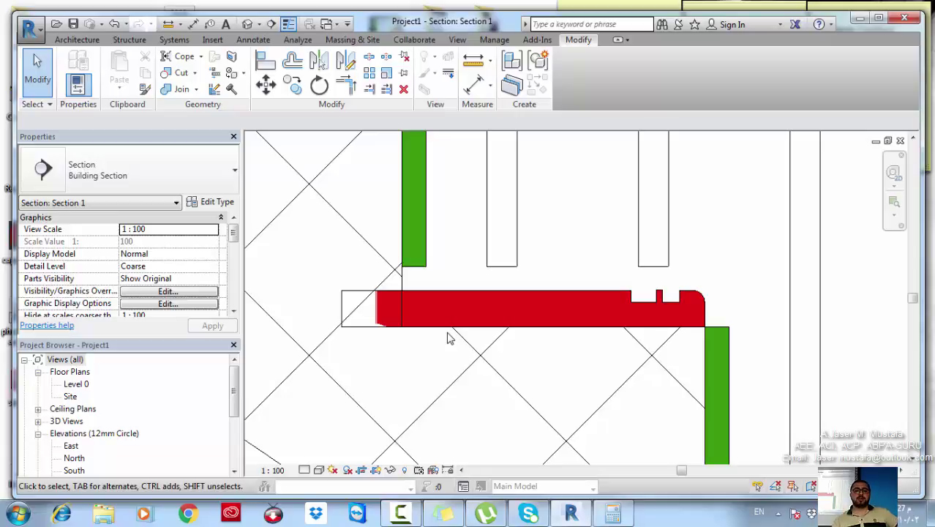
{"action": "scroll", "coordinate": [363, 289], "scroll_direction": "down", "scroll_amount": 1}
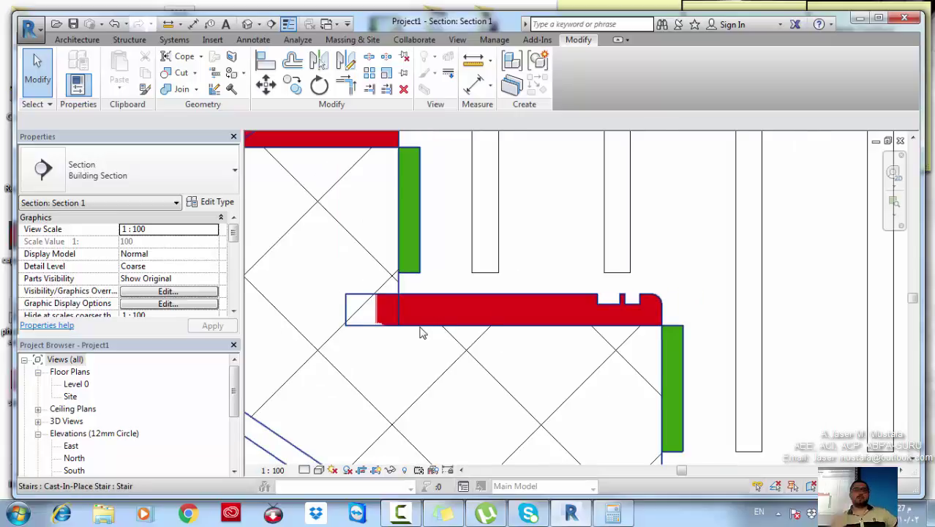
{"action": "scroll", "coordinate": [422, 333], "scroll_direction": "down", "scroll_amount": 4}
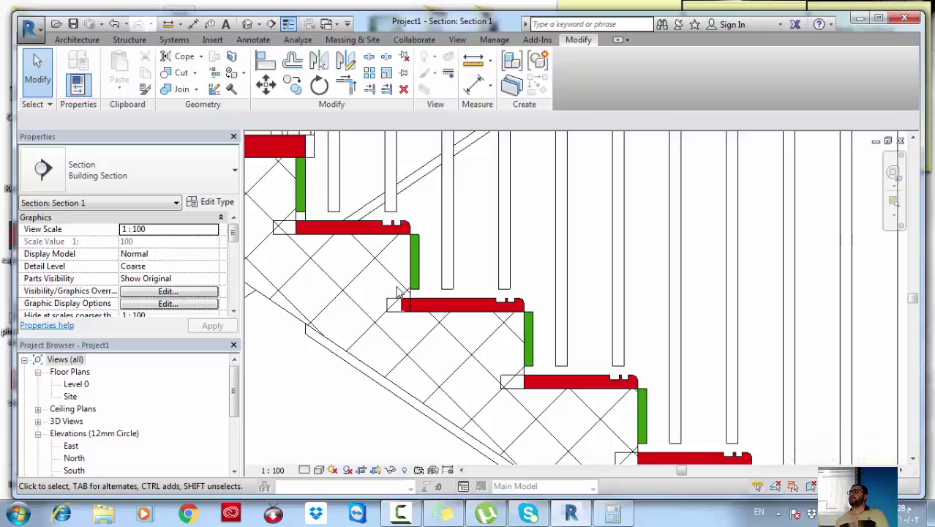
Compare the profile's offsets from its reference planes in the family with the tread positions in the stair section.
{"action": "left_click", "coordinate": [329, 25]}
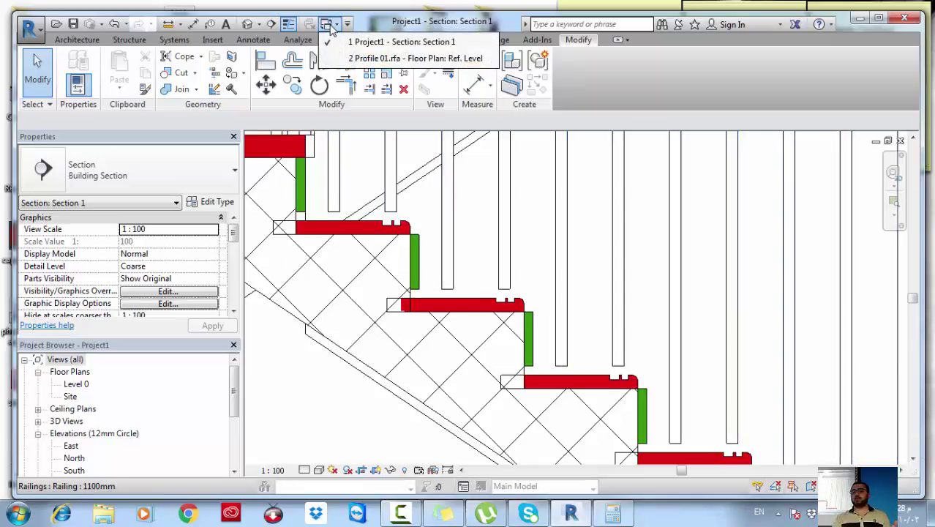
{"action": "left_click", "coordinate": [330, 25]}
{"action": "left_click", "coordinate": [330, 25]}
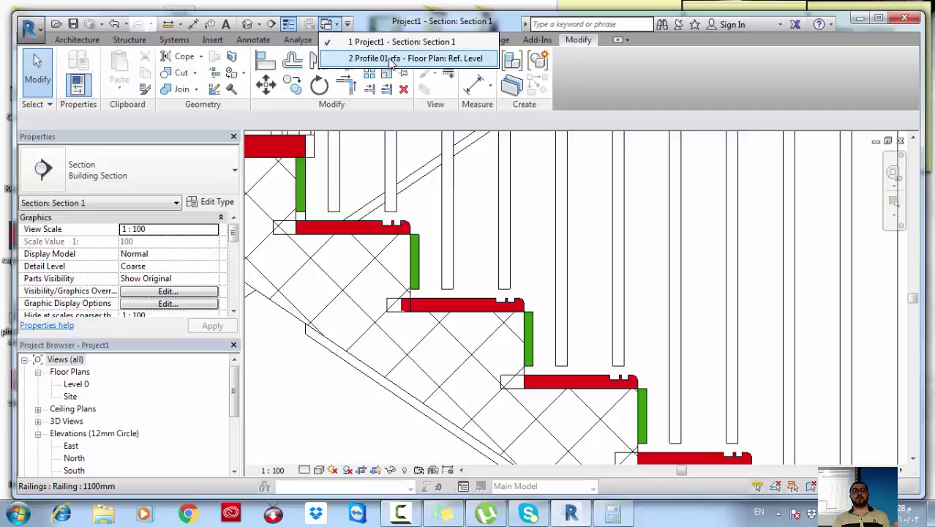
{"action": "middle_click_drag", "start_coordinate": [416, 167], "coordinate": [422, 213]}
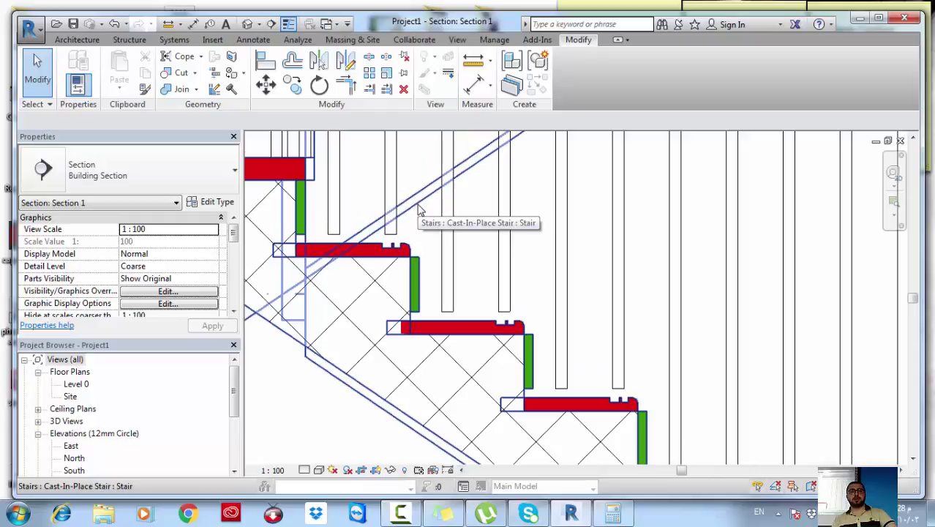
{"action": "key", "text": "ctrl+Tab"}
{"action": "key", "text": "ctrl+Tab"}
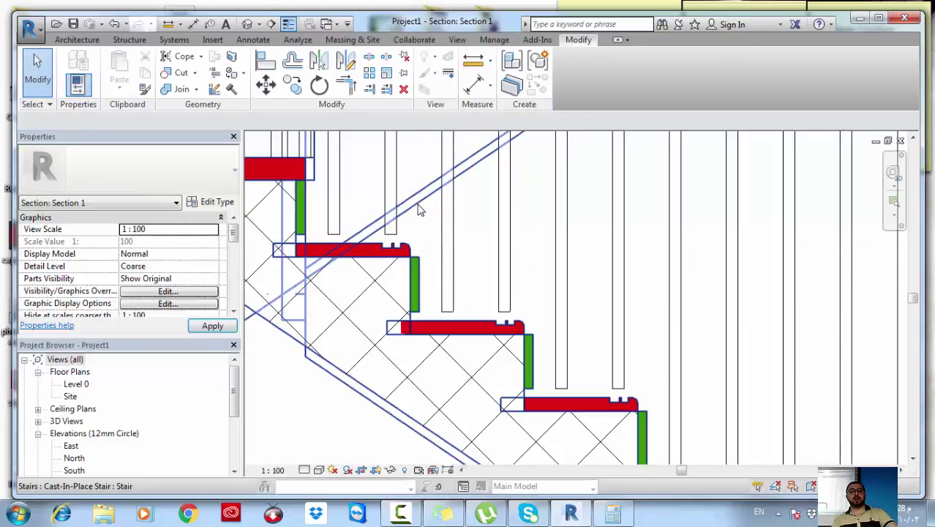
{"action": "key", "text": "ctrl+Tab"}
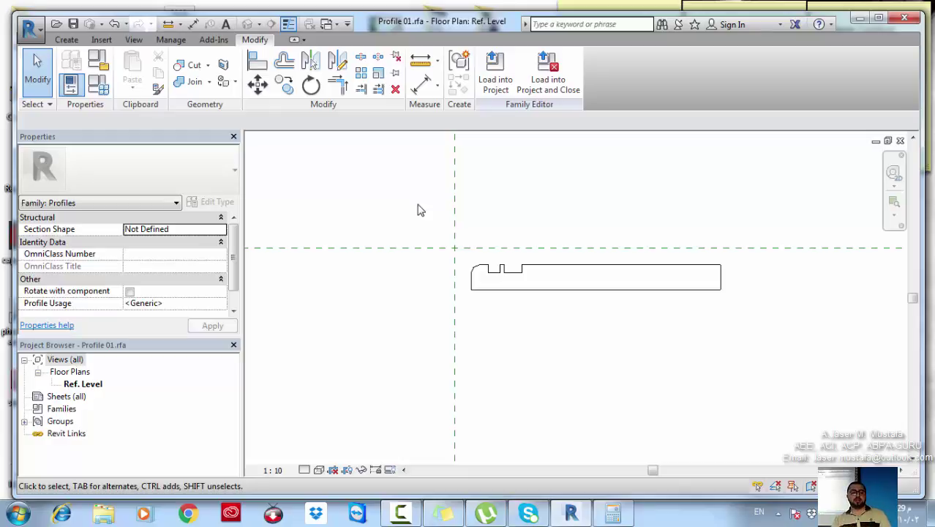
{"action": "key", "text": "ctrl+Tab"}
Examine the stair's desired number of risers and actual tread depth in its instance properties.
{"action": "scroll", "coordinate": [418, 267], "scroll_direction": "down", "scroll_amount": 3}
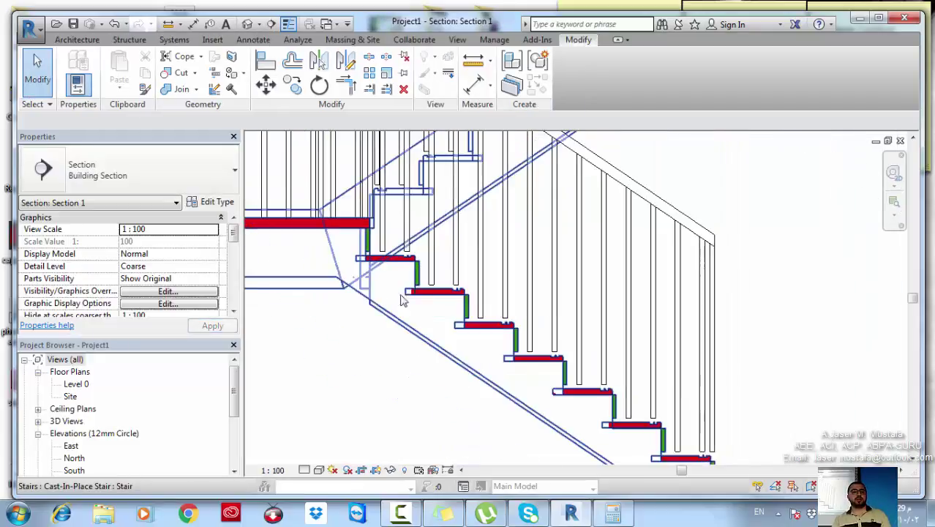
{"action": "left_click", "coordinate": [401, 300]}
{"action": "left_click_drag", "start_coordinate": [234, 245], "coordinate": [225, 271]}
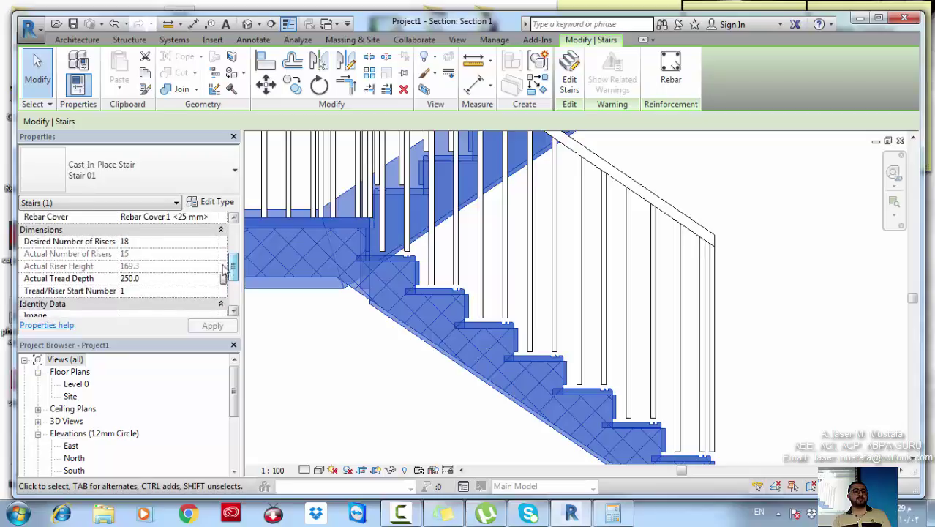
{"action": "left_click", "coordinate": [114, 246]}
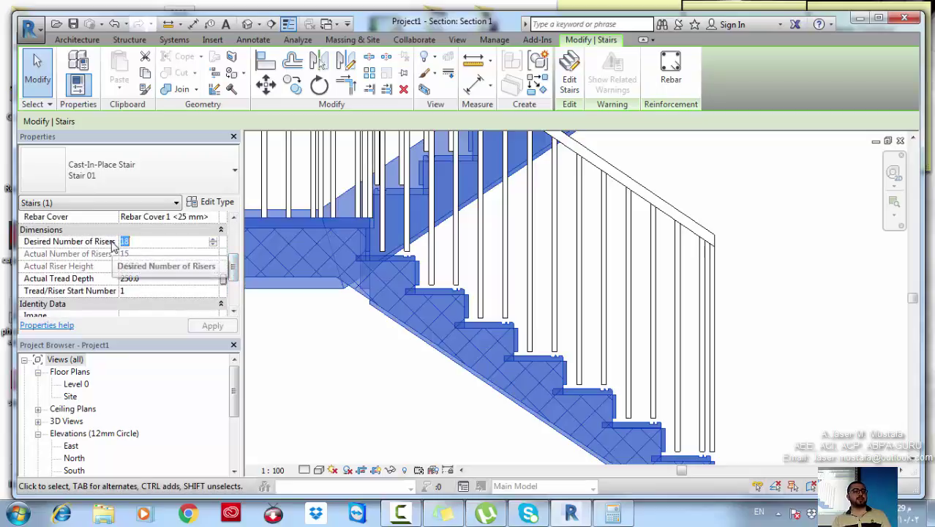
{"action": "left_click", "coordinate": [155, 280]}
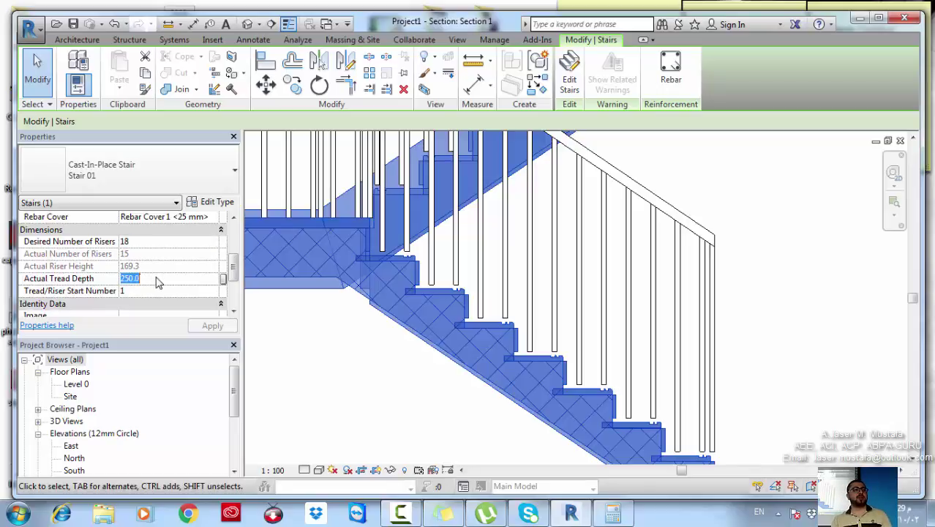
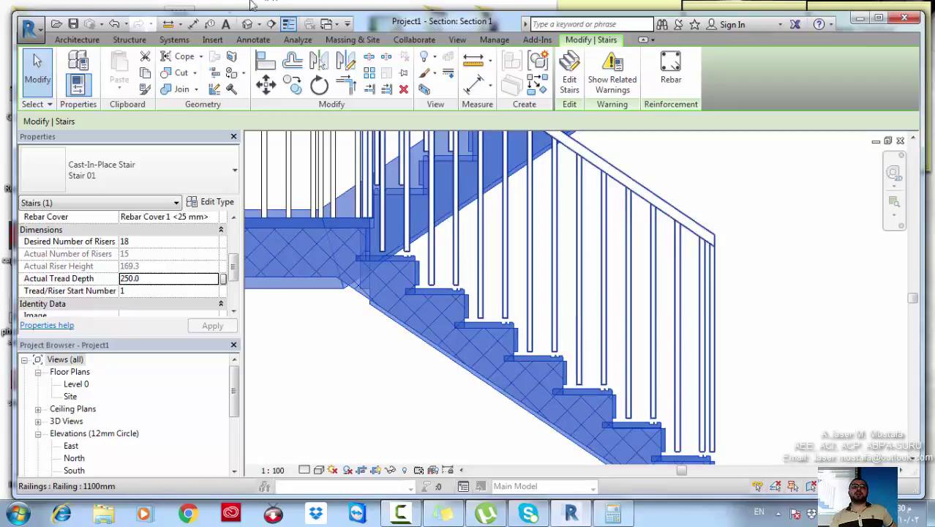
{"action": "left_click", "coordinate": [86, 41]}
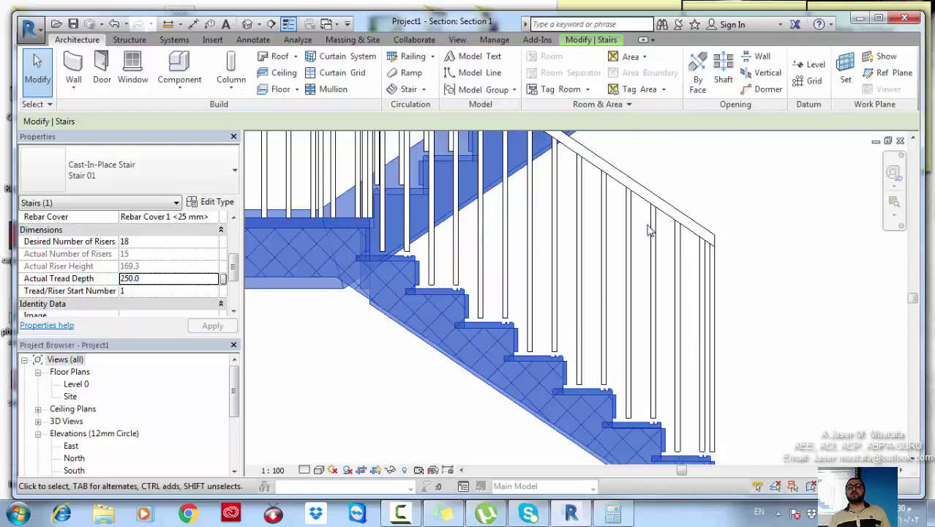
Extend the section view's crop region upward well above the stair.
{"action": "scroll", "coordinate": [652, 272], "scroll_direction": "down", "scroll_amount": 5}
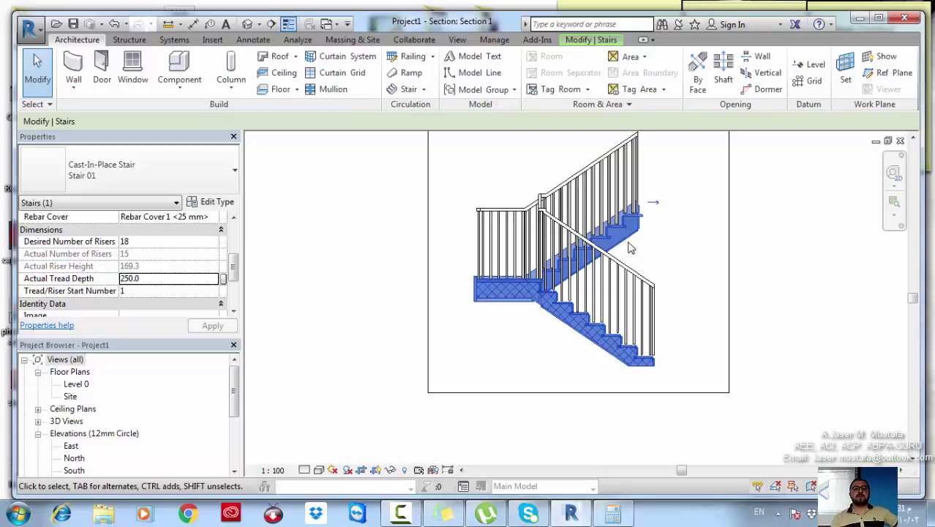
{"action": "scroll", "coordinate": [554, 425], "scroll_direction": "down", "scroll_amount": 5}
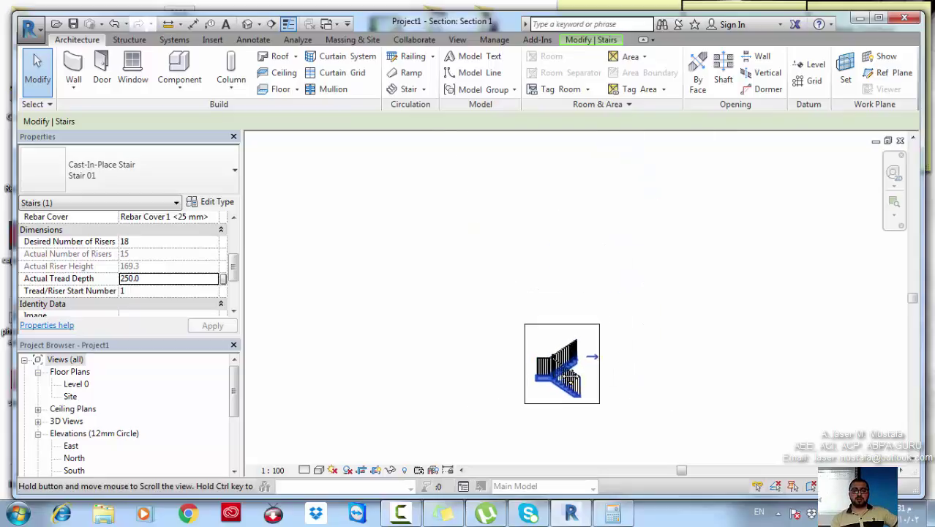
{"action": "left_click", "coordinate": [560, 325]}
{"action": "left_click_drag", "start_coordinate": [561, 324], "coordinate": [561, 159]}
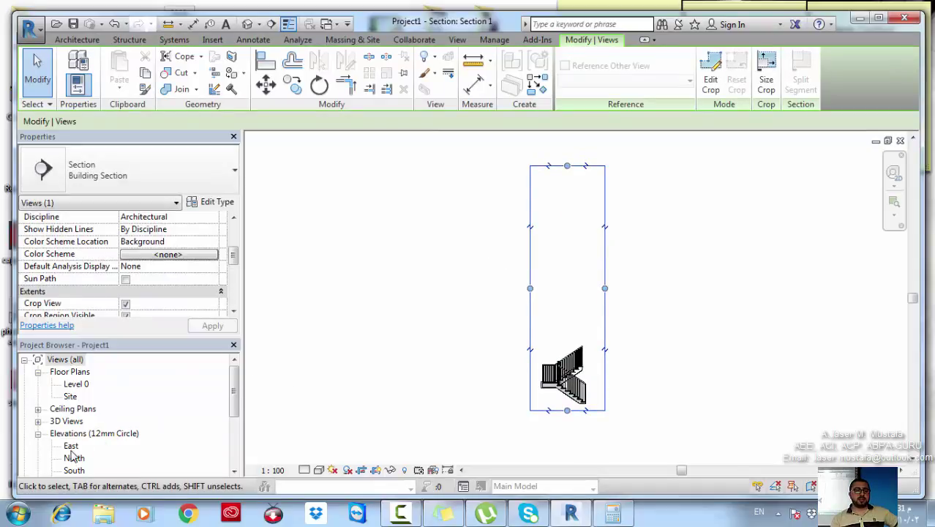
Switch to the Profile 01 family and close it to return to the project's section view.
{"action": "left_click", "coordinate": [327, 23]}
{"action": "left_click", "coordinate": [398, 58]}
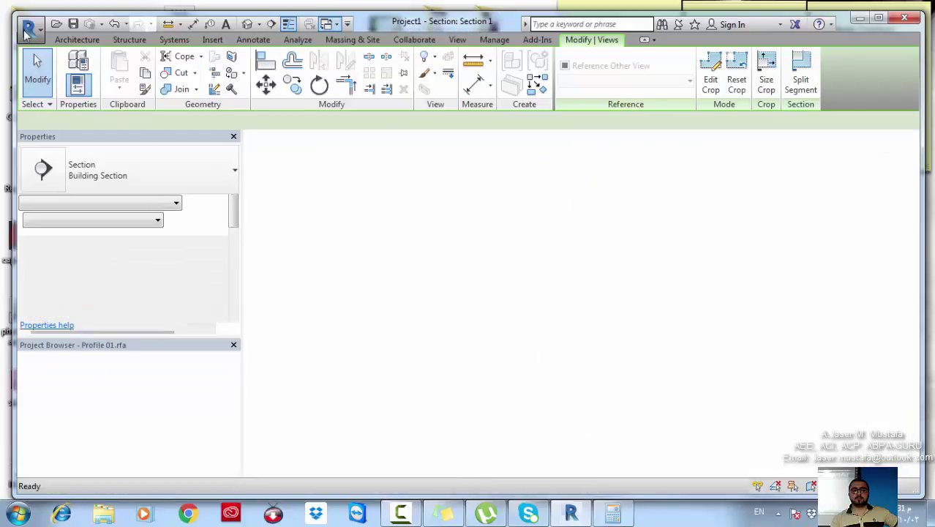
{"action": "left_click", "coordinate": [28, 27]}
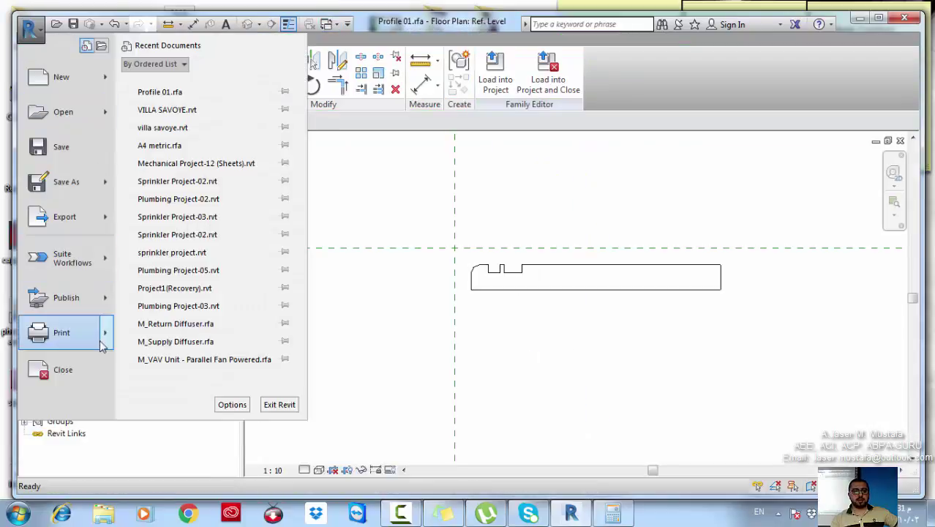
{"action": "left_click", "coordinate": [32, 369]}
{"action": "left_click", "coordinate": [501, 258]}
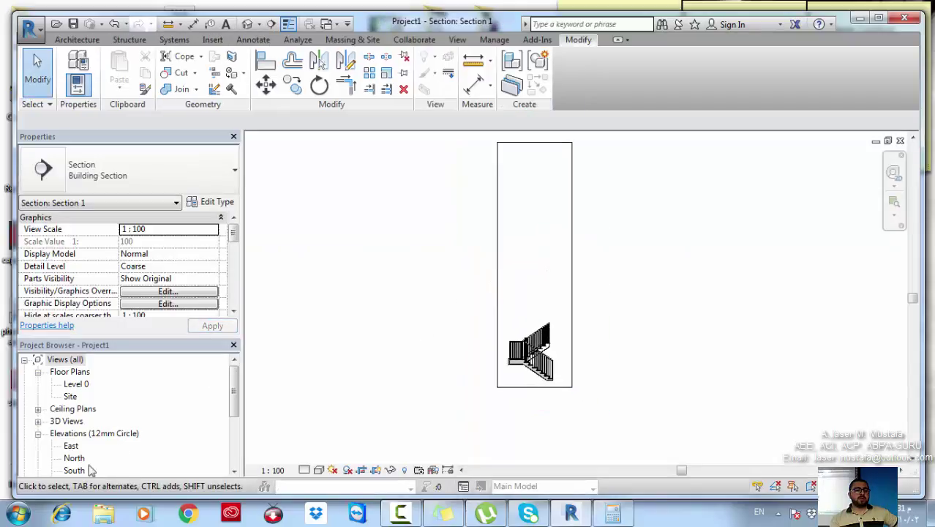
Open the East elevation and locate Level 0 beside the stairs.
{"action": "double_click", "coordinate": [71, 445]}
{"action": "scroll", "coordinate": [596, 353], "scroll_direction": "up", "scroll_amount": 5}
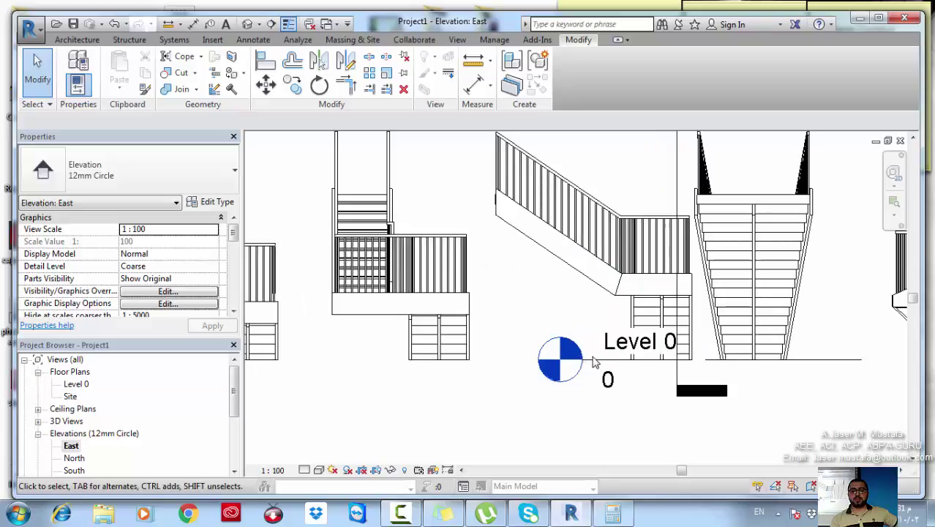
{"action": "scroll", "coordinate": [594, 353], "scroll_direction": "down", "scroll_amount": 5}
{"action": "scroll", "coordinate": [600, 355], "scroll_direction": "up", "scroll_amount": 5}
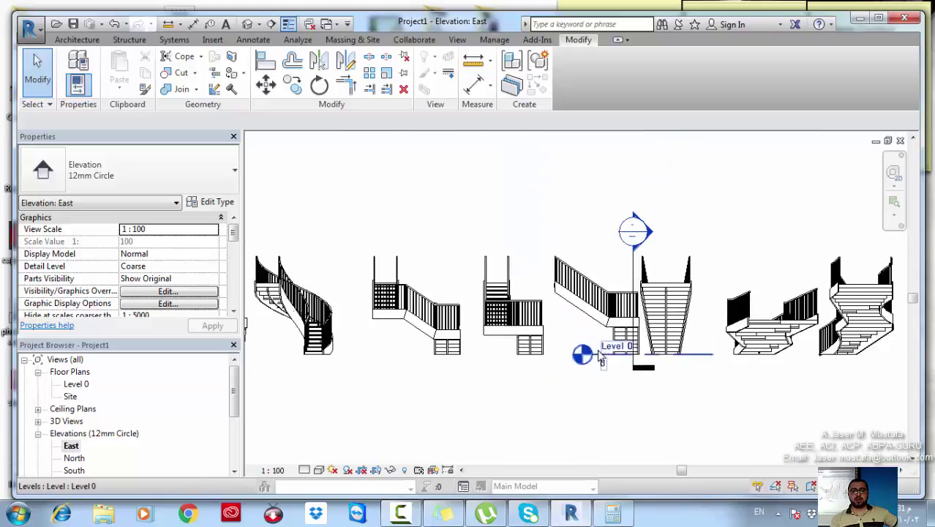
{"action": "left_click", "coordinate": [596, 358]}
{"action": "key", "text": "c"}
{"action": "key", "text": "o"}
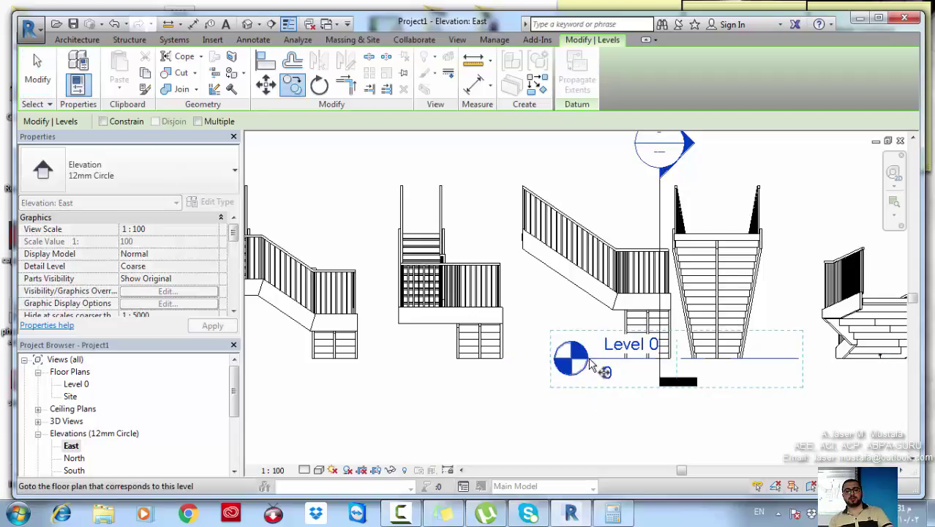
{"action": "key", "text": "Escape"}
{"action": "key", "text": "Escape"}
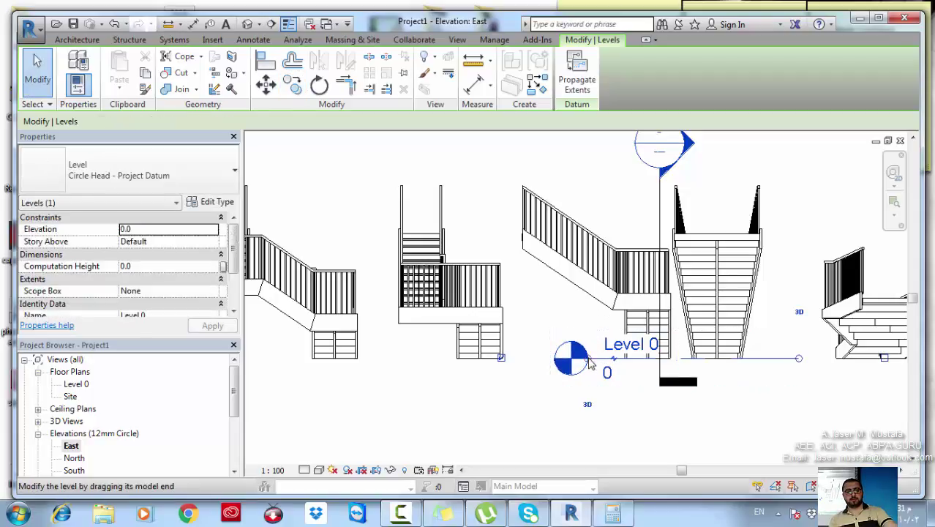
{"action": "left_click", "coordinate": [593, 362]}
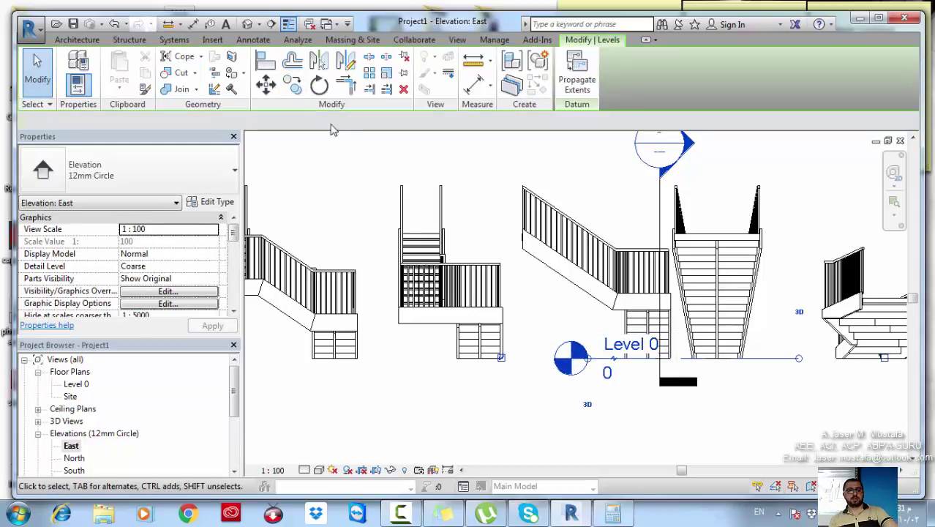
{"action": "left_click", "coordinate": [292, 83]}
{"action": "key", "text": "Escape"}
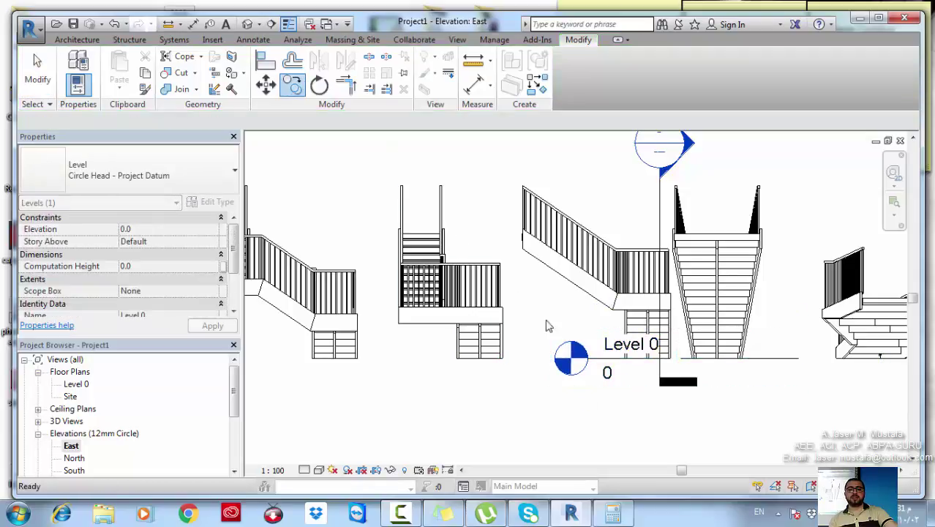
{"action": "key", "text": "Escape"}
Copy the Level 0 line upward to create a new level about 1600 mm above it.
{"action": "left_click", "coordinate": [604, 360]}
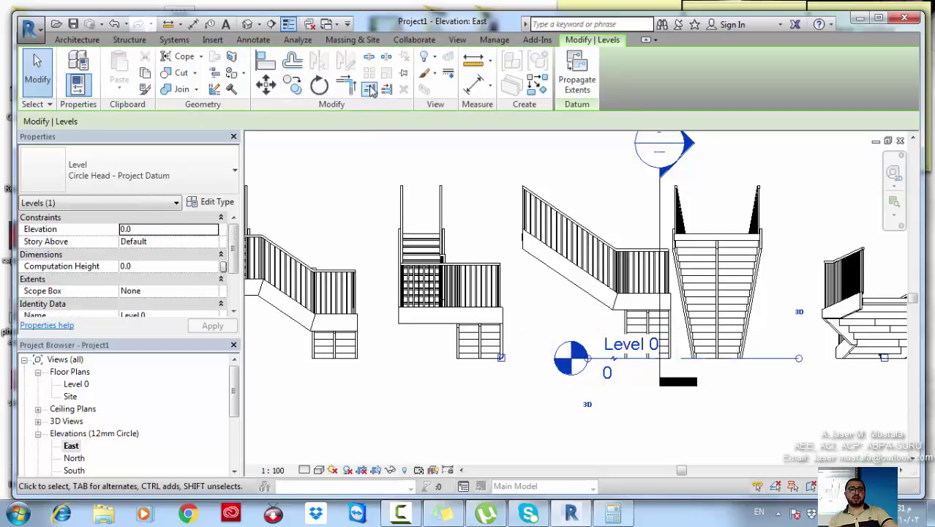
{"action": "middle_click_drag", "start_coordinate": [682, 344], "coordinate": [640, 352]}
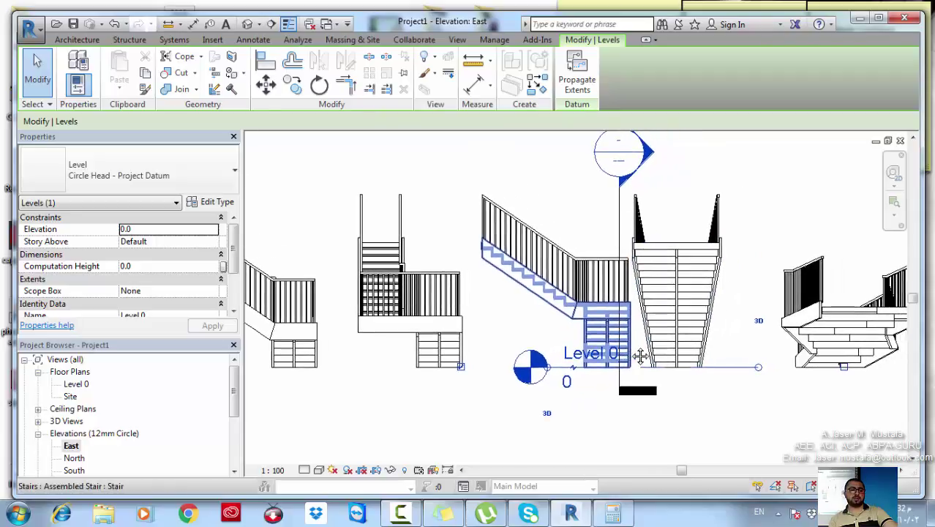
{"action": "key", "text": "r"}
{"action": "key", "text": "o"}
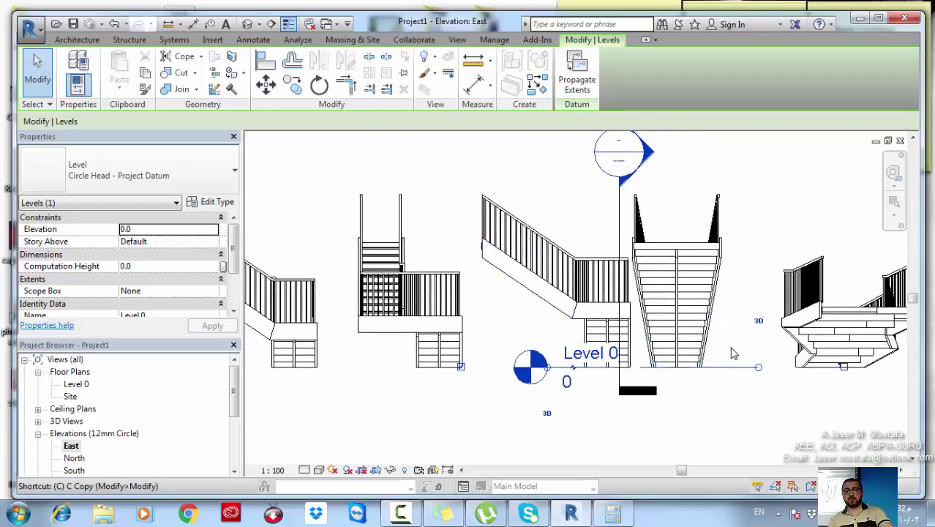
{"action": "left_click", "coordinate": [758, 367]}
{"action": "left_click", "coordinate": [754, 301]}
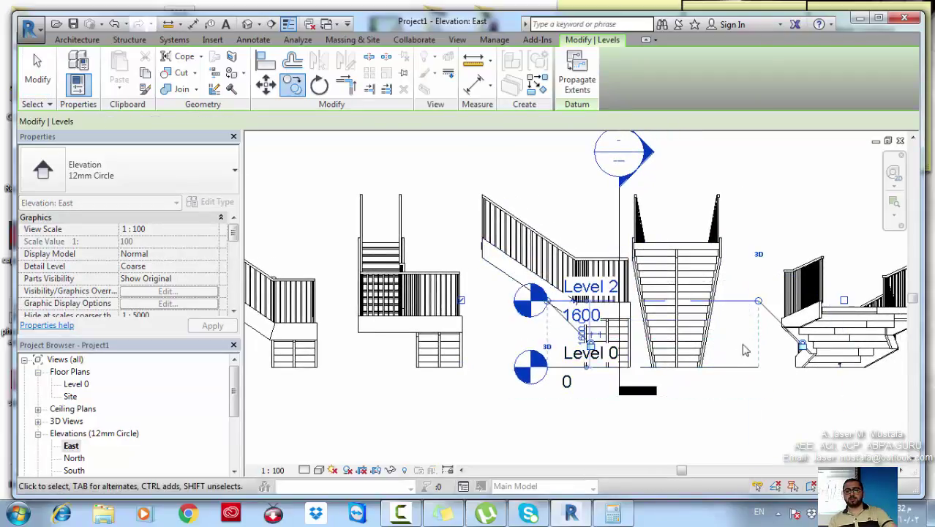
{"action": "key", "text": "c"}
{"action": "key", "text": "c"}
{"action": "key", "text": "m"}
{"action": "key", "text": "v"}
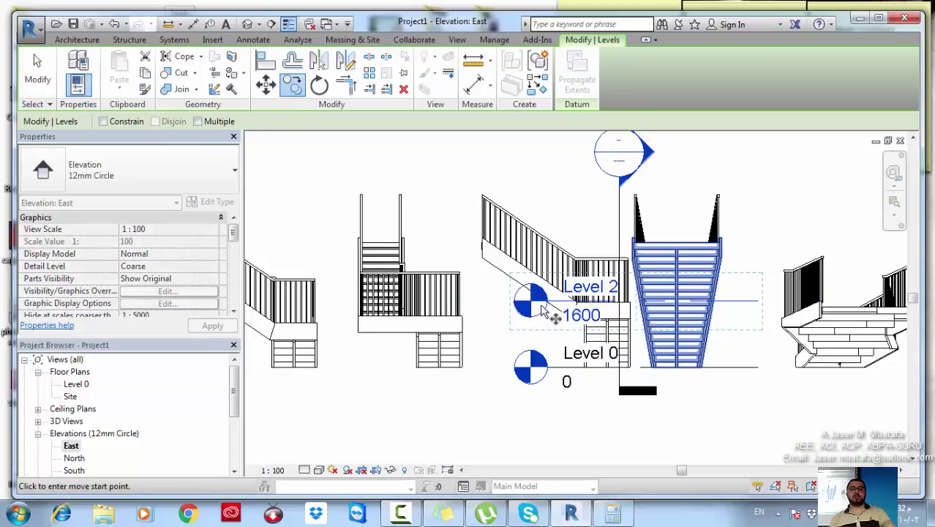
{"action": "key", "text": "Escape"}
{"action": "key", "text": "Escape"}
Set the elevation of the copied level above Level 0 to 3000 mm.
{"action": "left_click", "coordinate": [738, 303]}
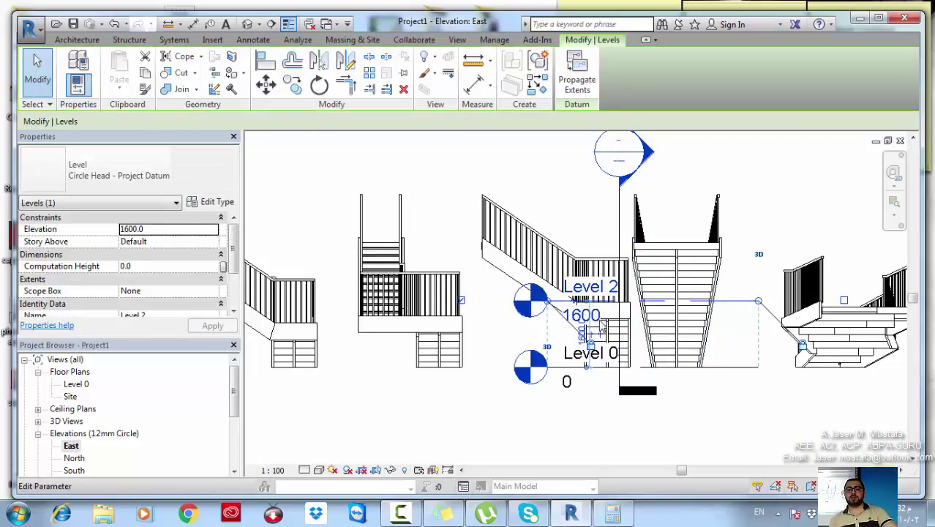
{"action": "left_click", "coordinate": [585, 314]}
{"action": "type", "text": "3000"}
{"action": "key", "text": "Return"}
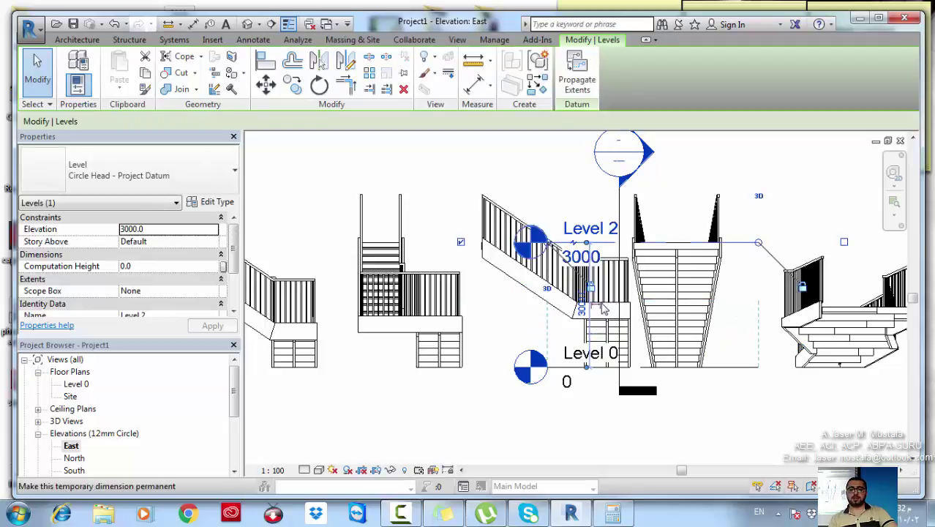
Start a Copy operation on Level 2 with the Multiple option enabled.
{"action": "middle_click_drag", "start_coordinate": [709, 218], "coordinate": [729, 282]}
{"action": "left_click", "coordinate": [770, 341]}
{"action": "left_click", "coordinate": [772, 313]}
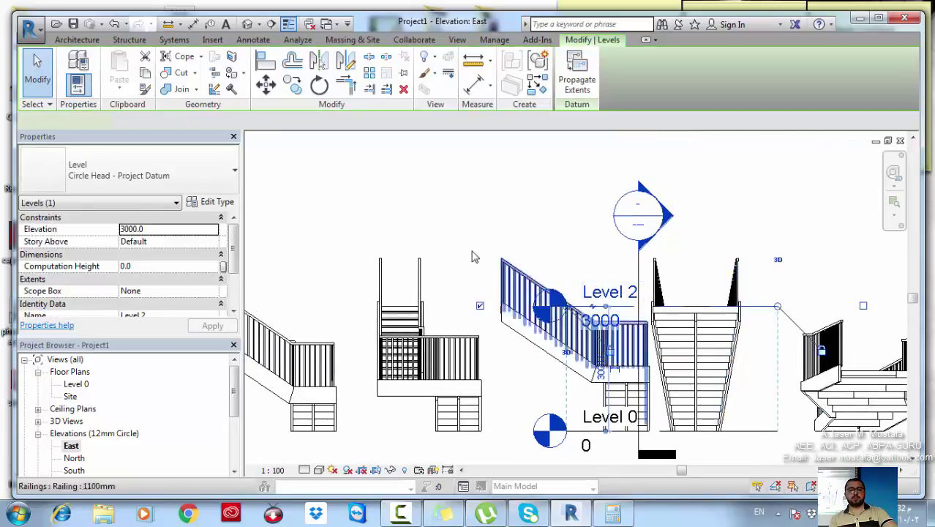
{"action": "left_click", "coordinate": [292, 83]}
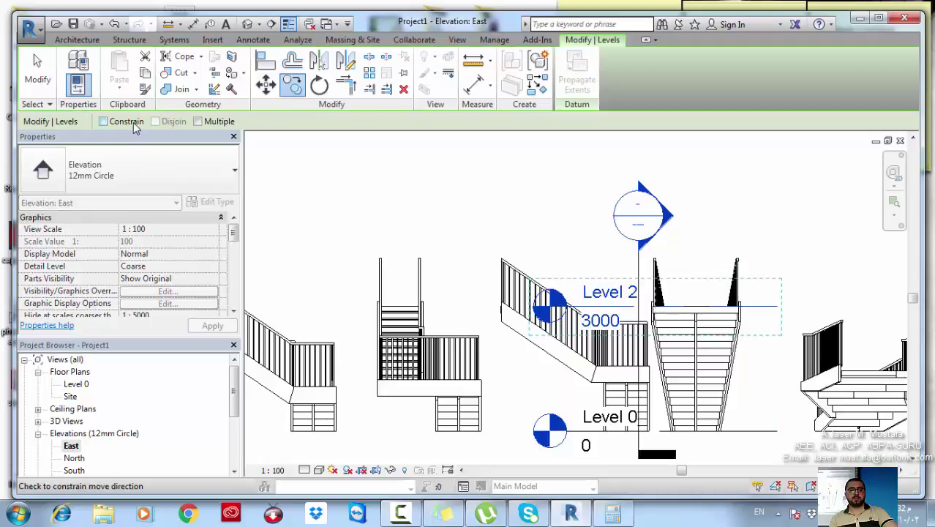
{"action": "left_click", "coordinate": [198, 122]}
Try to copy Level 2 upward by the height between Level 0 and Level 2, and undo the copy.
{"action": "middle_click_drag", "start_coordinate": [764, 410], "coordinate": [734, 372]}
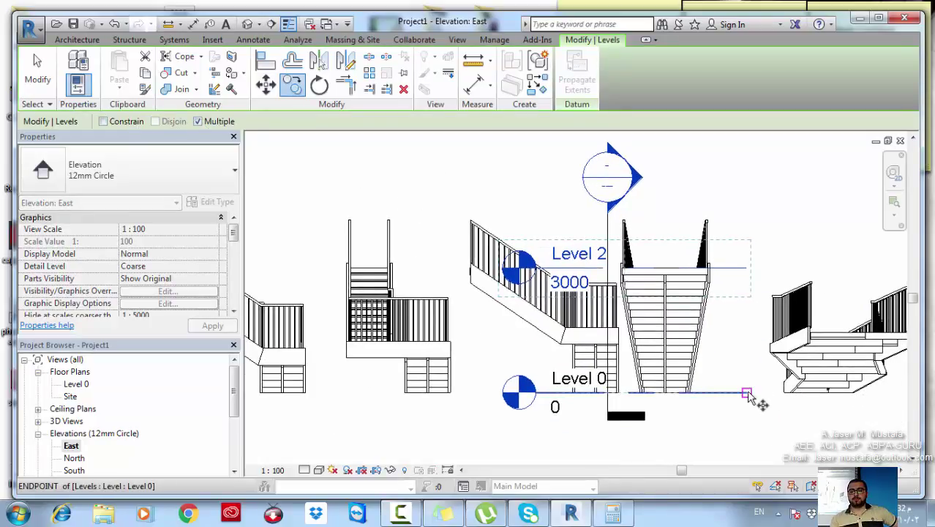
{"action": "left_click", "coordinate": [745, 392]}
{"action": "left_click", "coordinate": [746, 272]}
{"action": "middle_click_drag", "start_coordinate": [746, 272], "coordinate": [746, 292]}
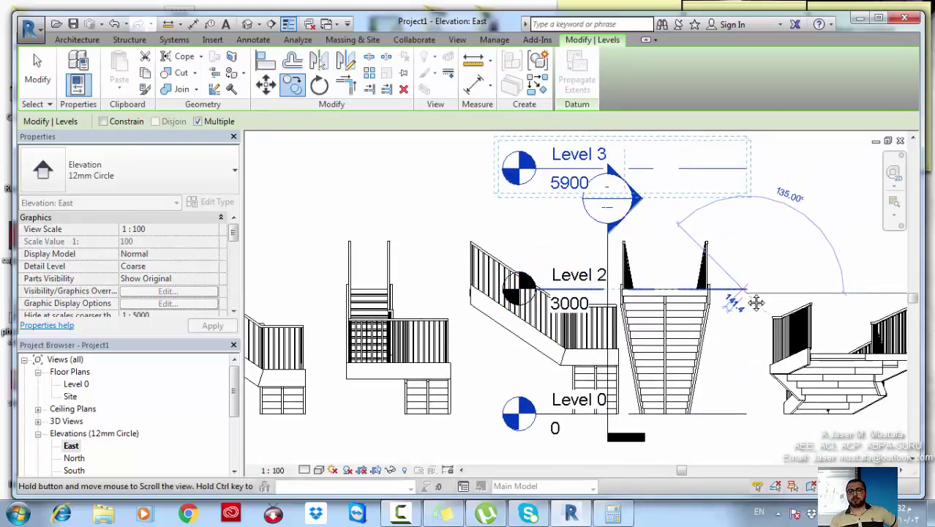
{"action": "key", "text": "ctrl+z"}
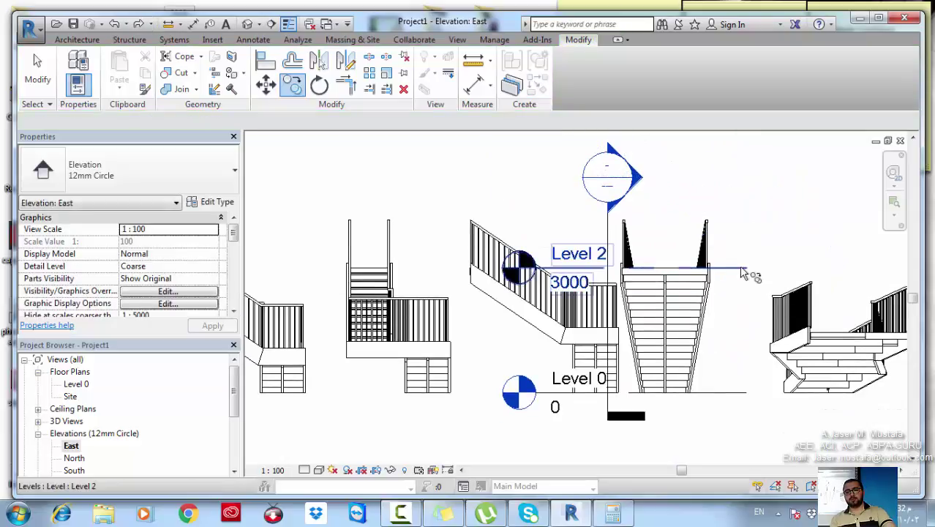
Copy Level 2 upward four times at 3000 mm spacing, placing levels at 6000, 9000, 12000 and 15000 mm.
{"action": "left_click", "coordinate": [737, 268]}
{"action": "key", "text": "c"}
{"action": "key", "text": "o"}
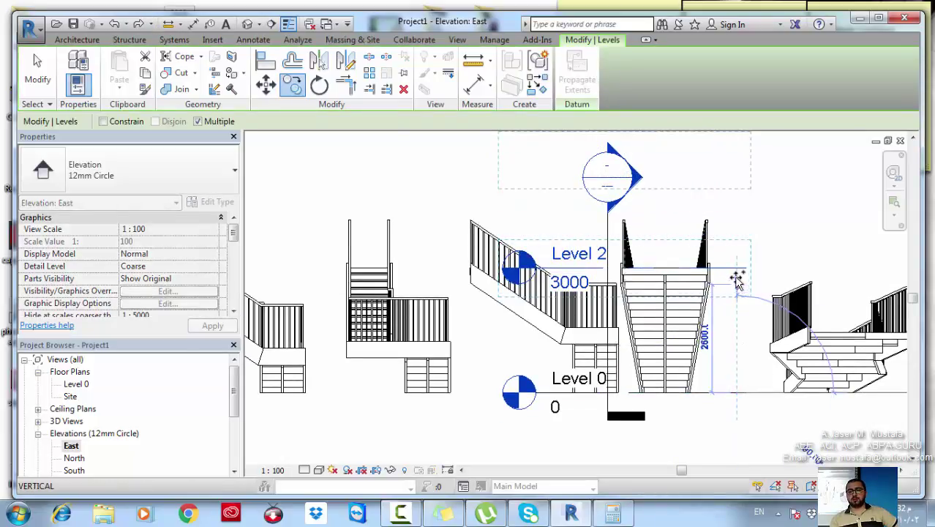
{"action": "left_click", "coordinate": [736, 268]}
{"action": "middle_click_drag", "start_coordinate": [733, 298], "coordinate": [715, 435]}
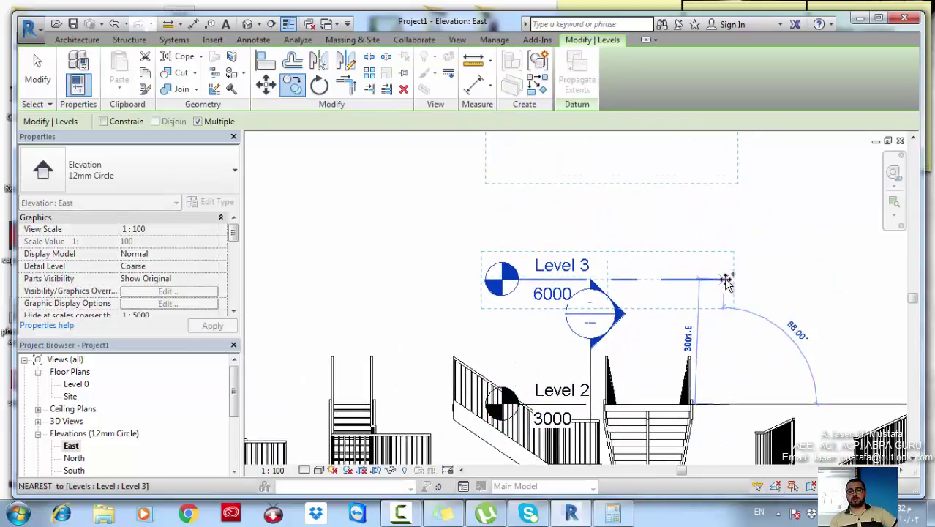
{"action": "left_click", "coordinate": [726, 278]}
{"action": "middle_click_drag", "start_coordinate": [727, 225], "coordinate": [706, 276]}
{"action": "left_click", "coordinate": [719, 312]}
{"action": "left_click", "coordinate": [706, 285]}
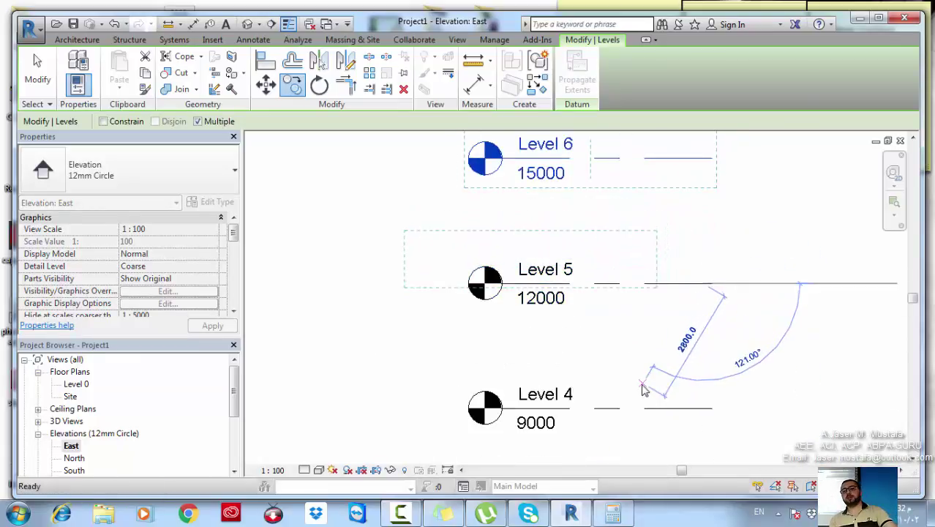
{"action": "left_click", "coordinate": [644, 386]}
{"action": "key", "text": "Escape"}
{"action": "scroll", "coordinate": [623, 362], "scroll_direction": "down", "scroll_amount": 3}
{"action": "middle_click_drag", "start_coordinate": [582, 362], "coordinate": [603, 304]}
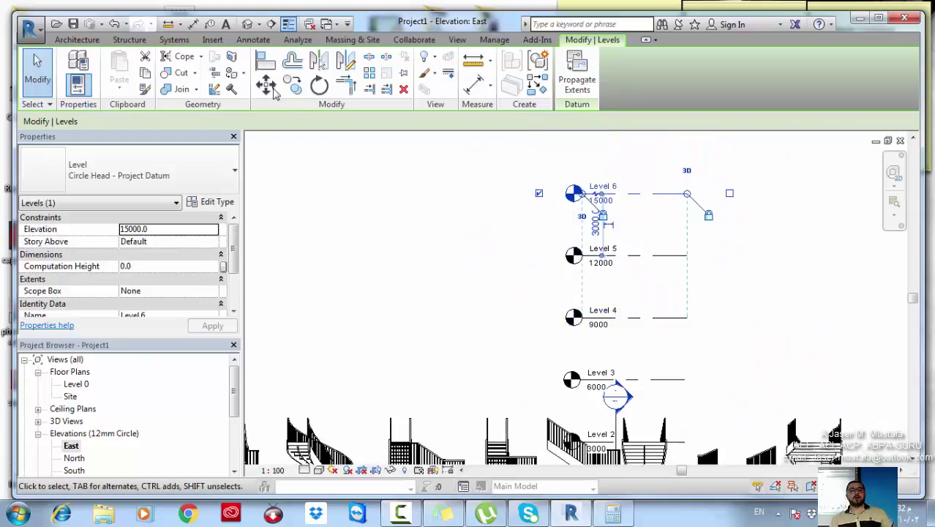
Create floor plan views for Level 2 through Level 6.
{"action": "left_click", "coordinate": [457, 39]}
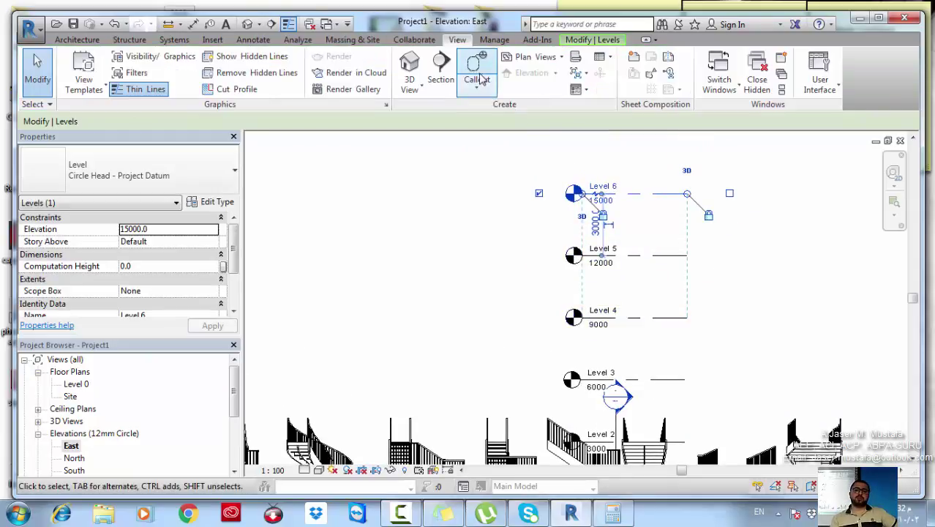
{"action": "left_click", "coordinate": [528, 57]}
{"action": "left_click", "coordinate": [541, 78]}
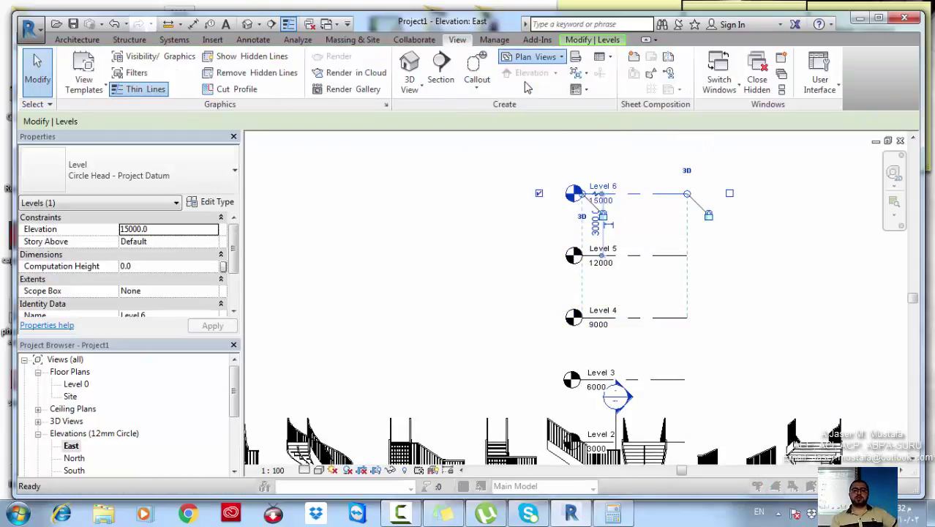
{"action": "left_click", "coordinate": [411, 240], "text": "shift"}
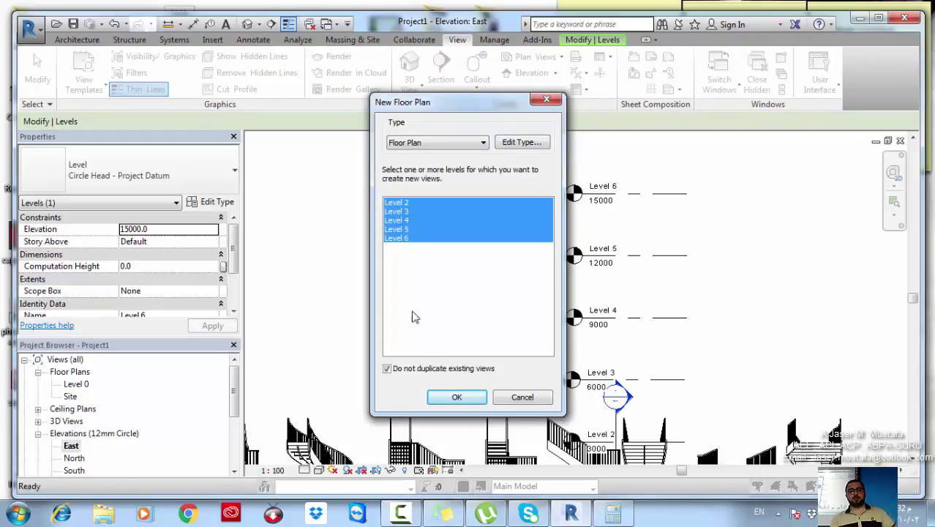
{"action": "left_click", "coordinate": [455, 397]}
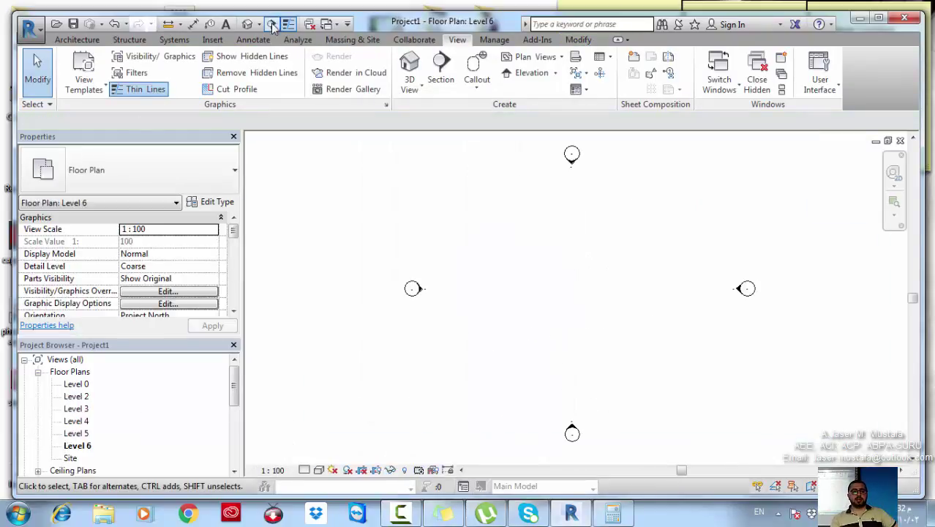
In the 3D view, set the Top Level of the Private assembled stair with the wide landing to Level 2.
{"action": "left_click", "coordinate": [247, 24]}
{"action": "middle_click_drag", "start_coordinate": [398, 343], "coordinate": [276, 305]}
{"action": "scroll", "coordinate": [472, 307], "scroll_direction": "up", "scroll_amount": 4}
{"action": "left_click", "coordinate": [474, 311]}
{"action": "scroll", "coordinate": [179, 228], "scroll_direction": "up", "scroll_amount": 3}
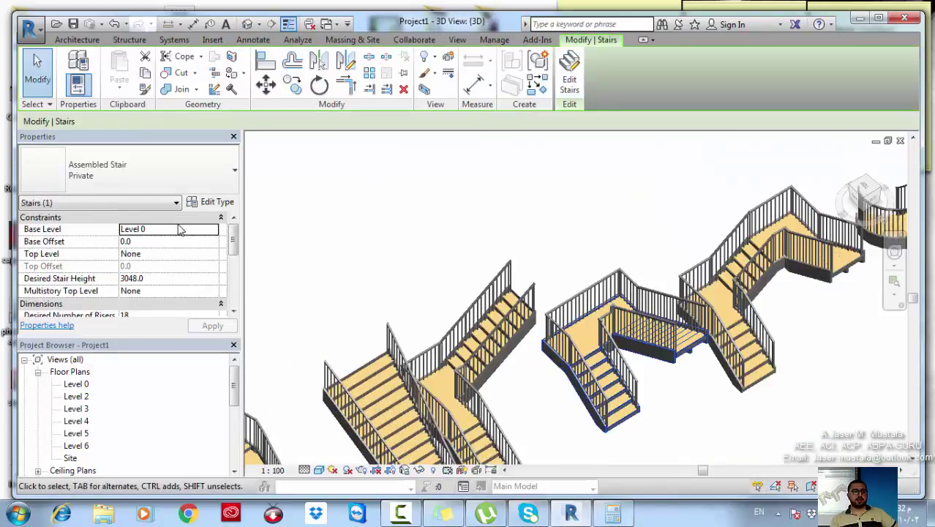
{"action": "left_click", "coordinate": [209, 255]}
{"action": "left_click", "coordinate": [212, 253]}
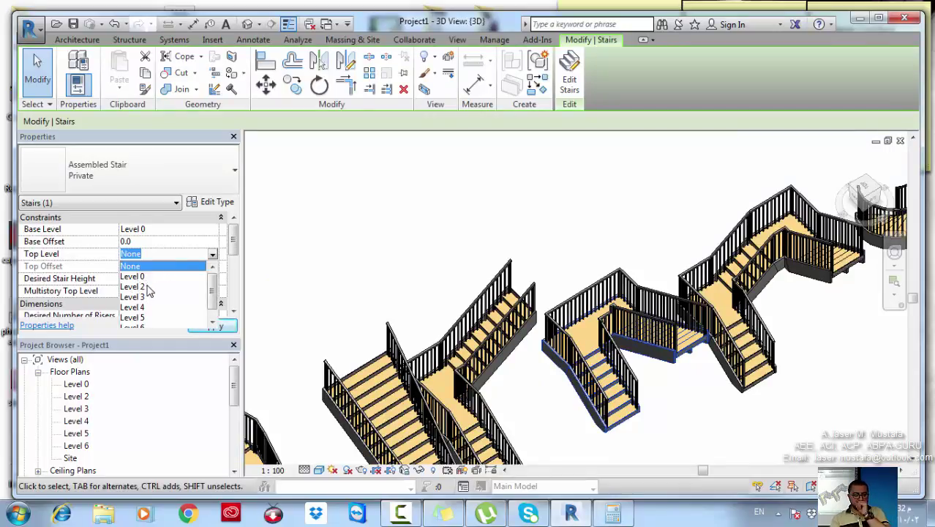
{"action": "left_click", "coordinate": [143, 287]}
{"action": "left_click", "coordinate": [149, 270]}
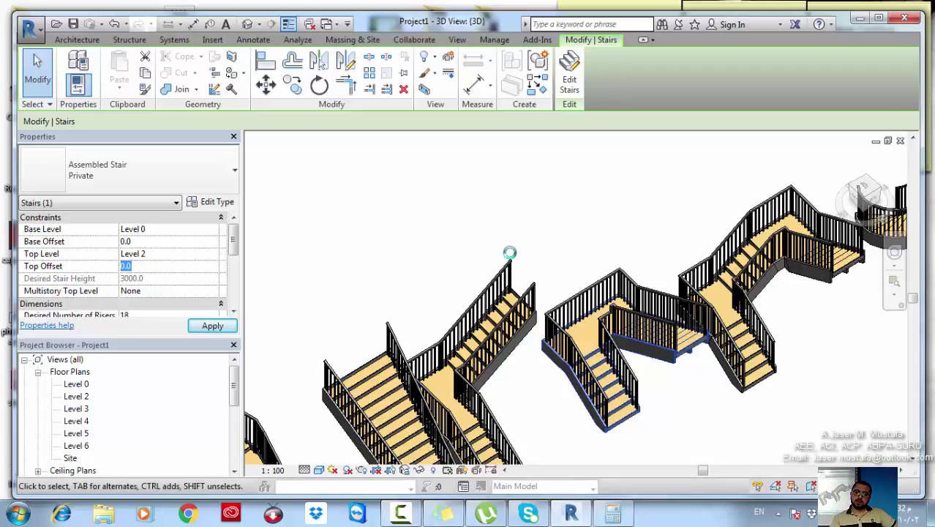
Set the Multistory Top Level of the selected Private assembled stair to Level 6.
{"action": "middle_click_drag", "start_coordinate": [490, 236], "coordinate": [484, 235]}
{"action": "scroll", "coordinate": [489, 295], "scroll_direction": "up", "scroll_amount": 4}
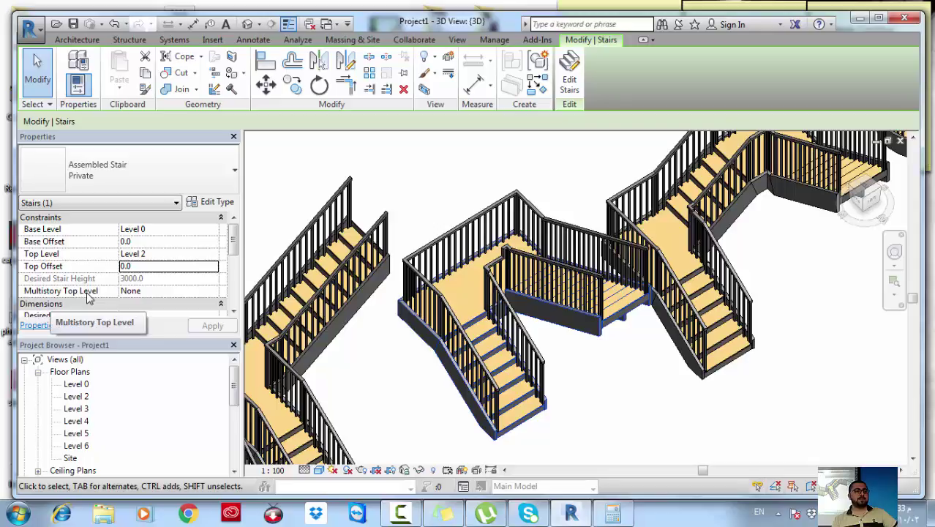
{"action": "left_click", "coordinate": [215, 295]}
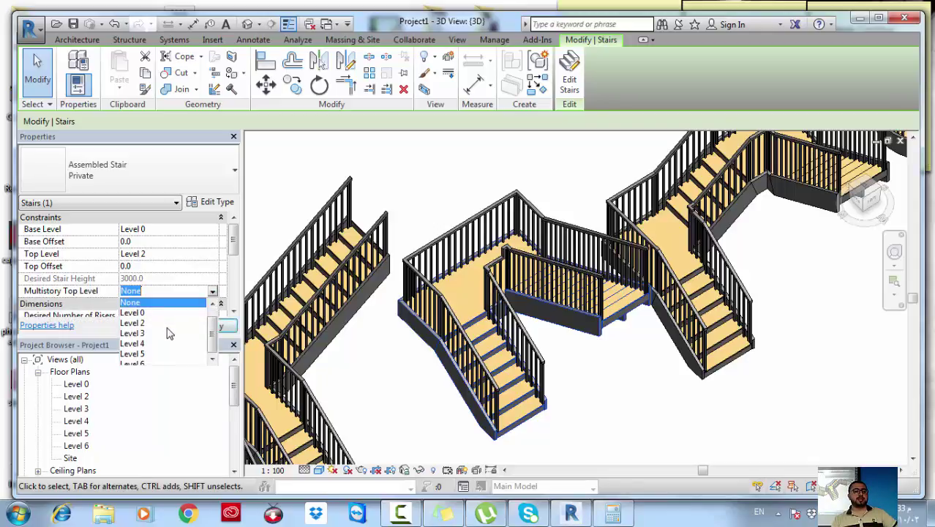
{"action": "scroll", "coordinate": [158, 349], "scroll_direction": "down", "scroll_amount": 1}
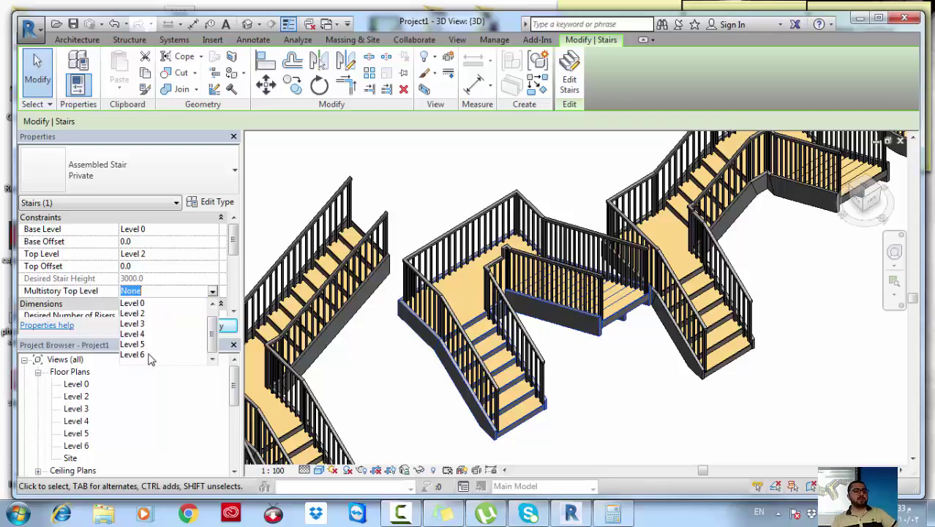
{"action": "left_click", "coordinate": [135, 354]}
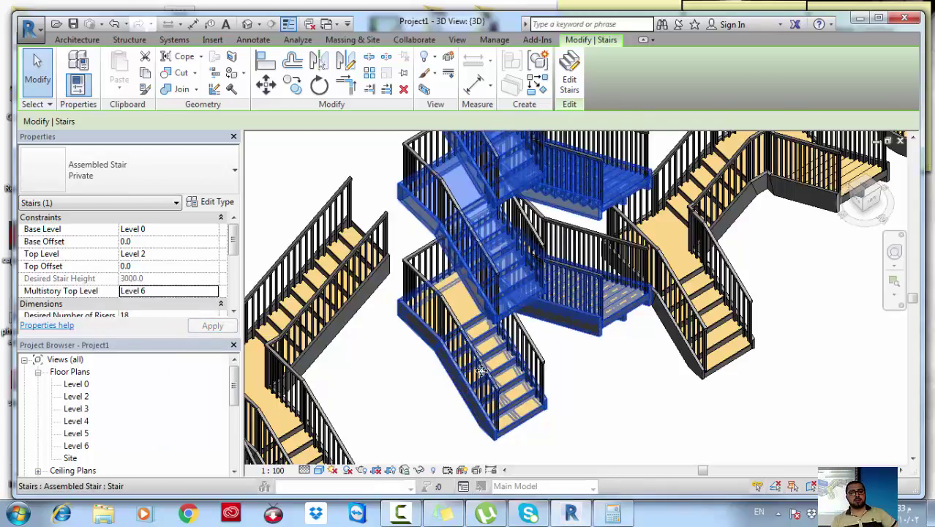
{"action": "scroll", "coordinate": [480, 371], "scroll_direction": "down", "scroll_amount": 5}
{"action": "left_click", "coordinate": [532, 303]}
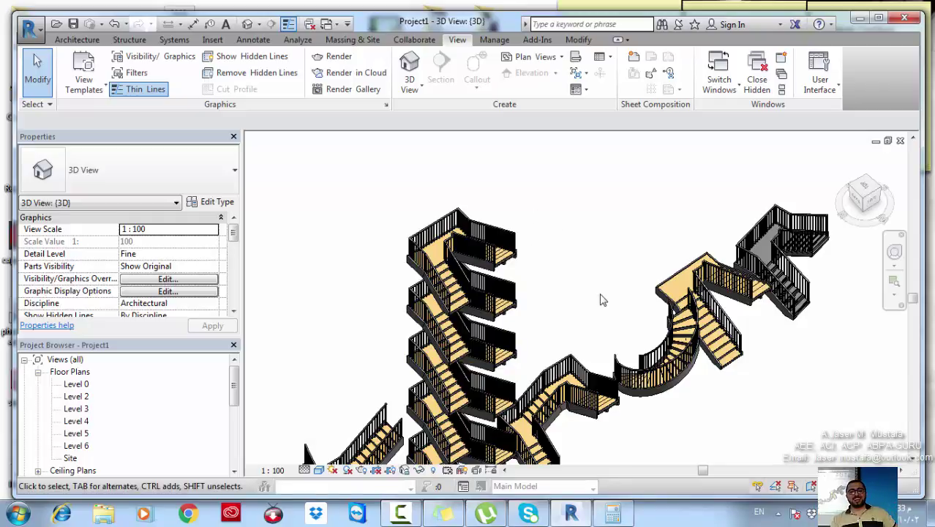
Copy the neighbouring Private stair that starts on Level 0 and paste it aligned to Level 2, Level 3 and Level 6.
{"action": "scroll", "coordinate": [600, 322], "scroll_direction": "up", "scroll_amount": 4}
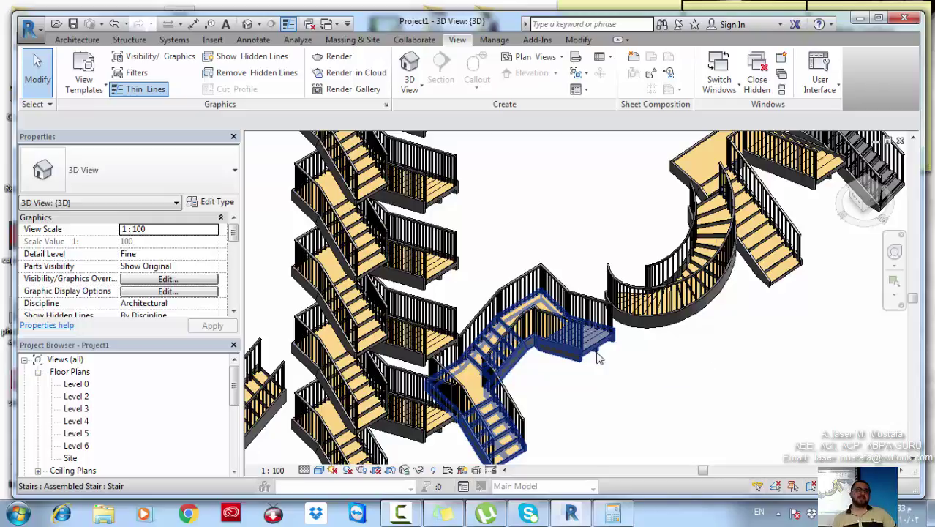
{"action": "left_click", "coordinate": [597, 357]}
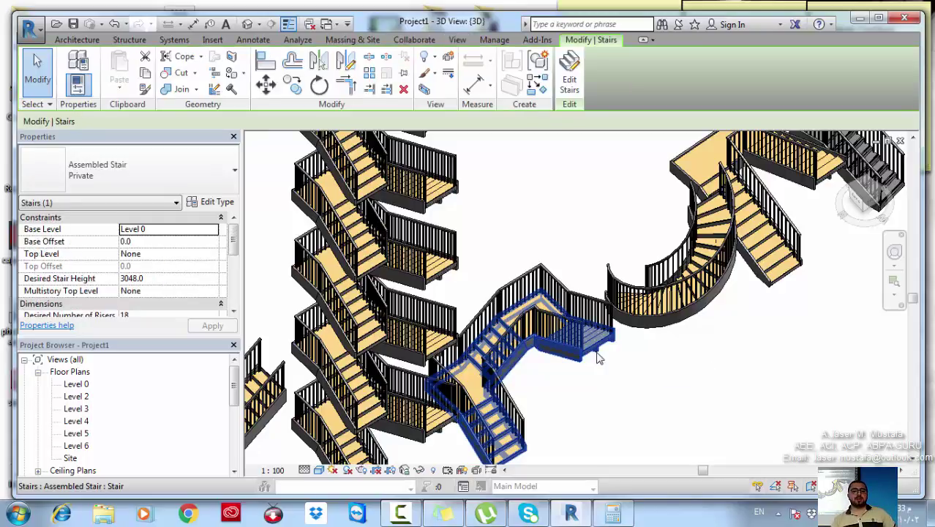
{"action": "left_click", "coordinate": [146, 79]}
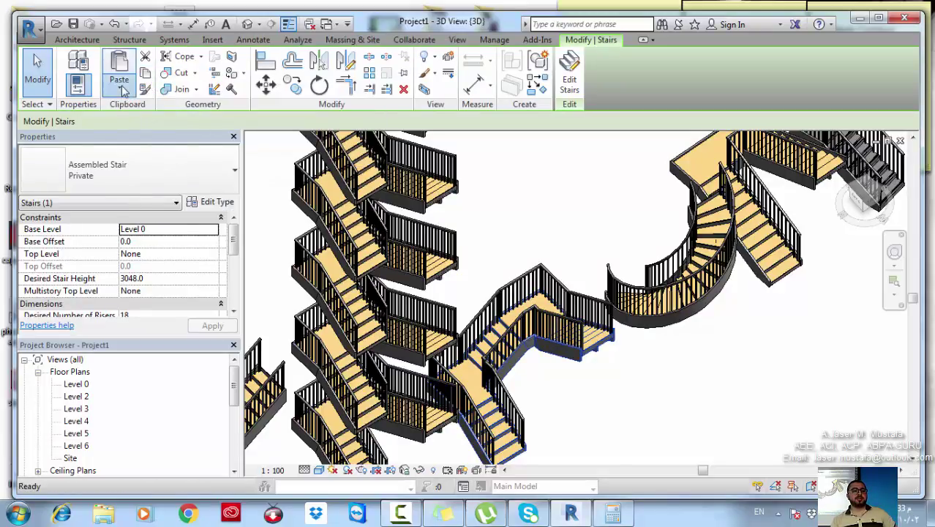
{"action": "left_click", "coordinate": [121, 88]}
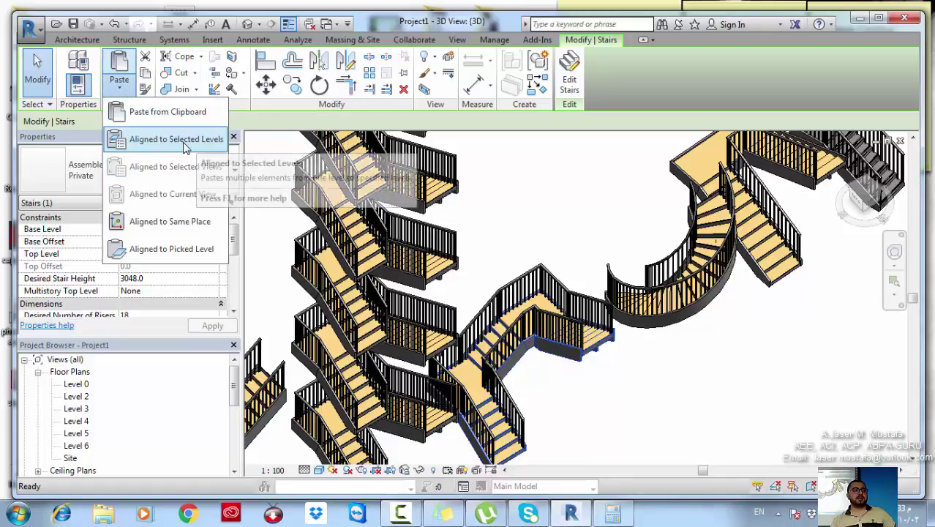
{"action": "left_click", "coordinate": [170, 140]}
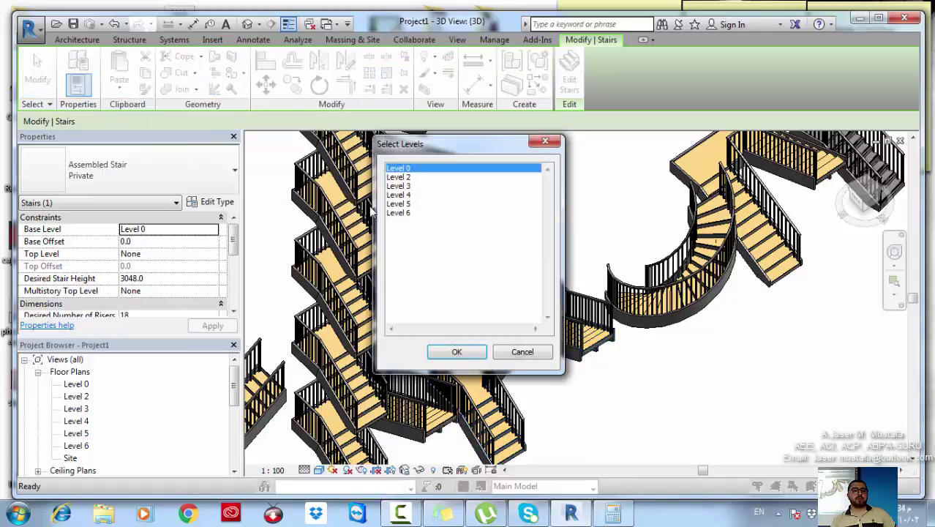
{"action": "left_click", "coordinate": [402, 178]}
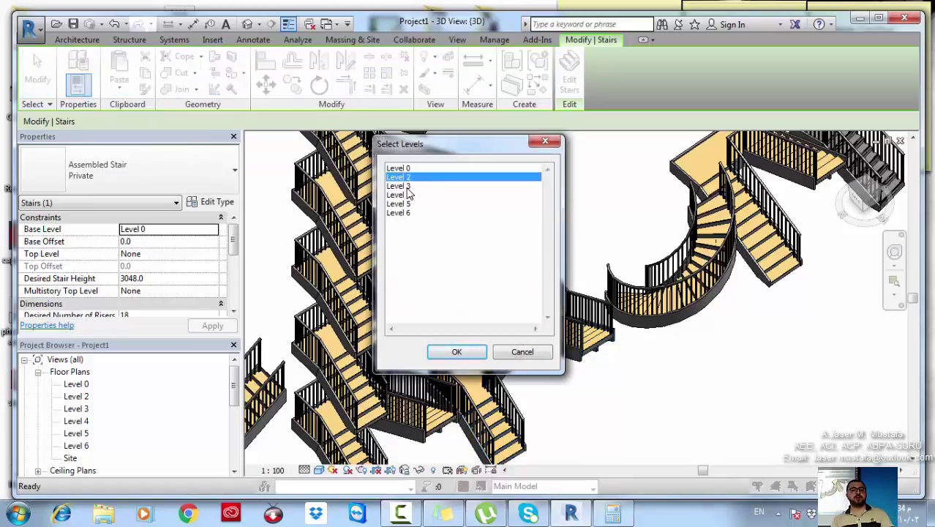
{"action": "left_click", "coordinate": [404, 186], "text": "ctrl"}
{"action": "left_click", "coordinate": [406, 213], "text": "ctrl"}
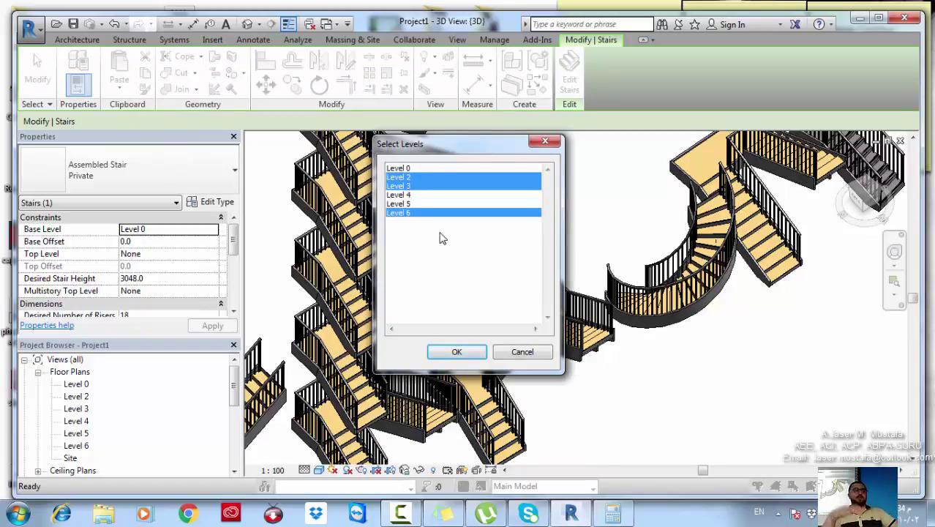
{"action": "left_click", "coordinate": [457, 354]}
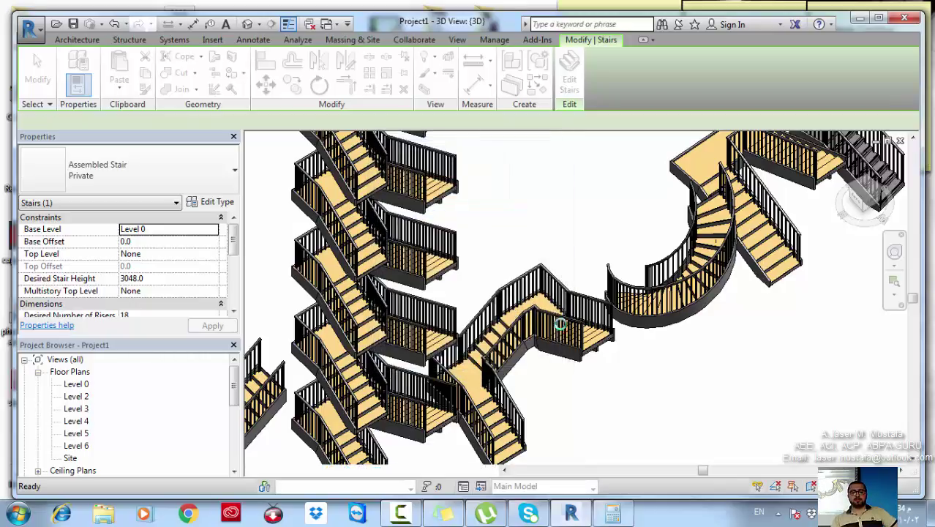
Edit the stair copy based on Level 2, delete its uppermost run and finish the stair edit.
{"action": "middle_click_drag", "start_coordinate": [557, 324], "coordinate": [505, 272], "text": "shift"}
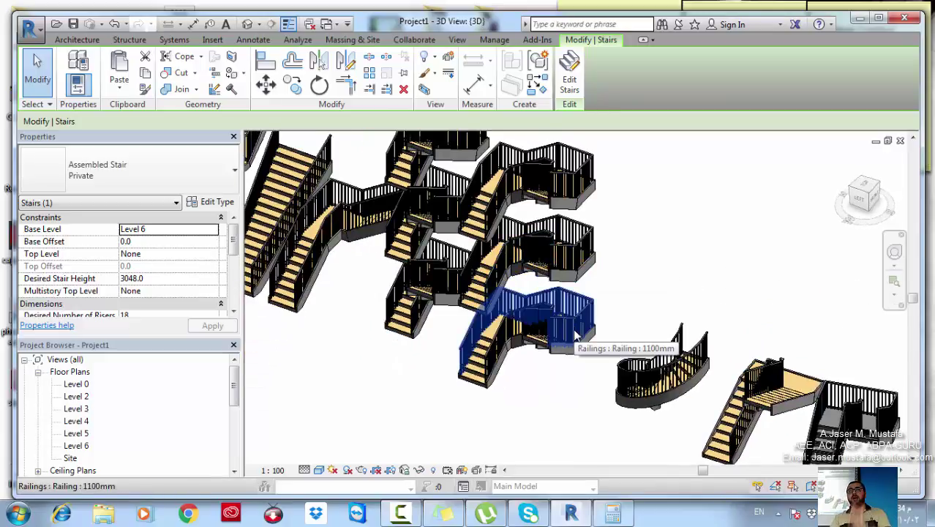
{"action": "middle_click_drag", "start_coordinate": [506, 302], "coordinate": [481, 299], "text": "shift"}
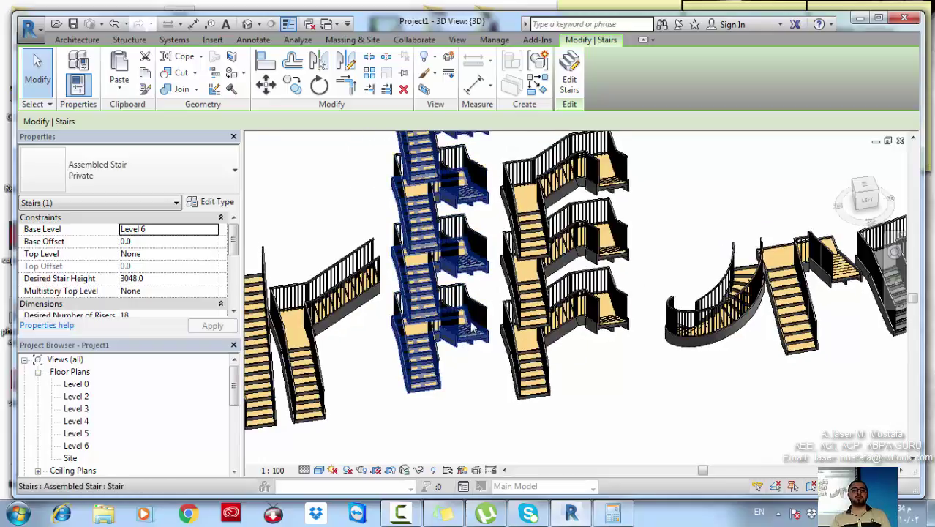
{"action": "middle_click_drag", "start_coordinate": [465, 334], "coordinate": [452, 361]}
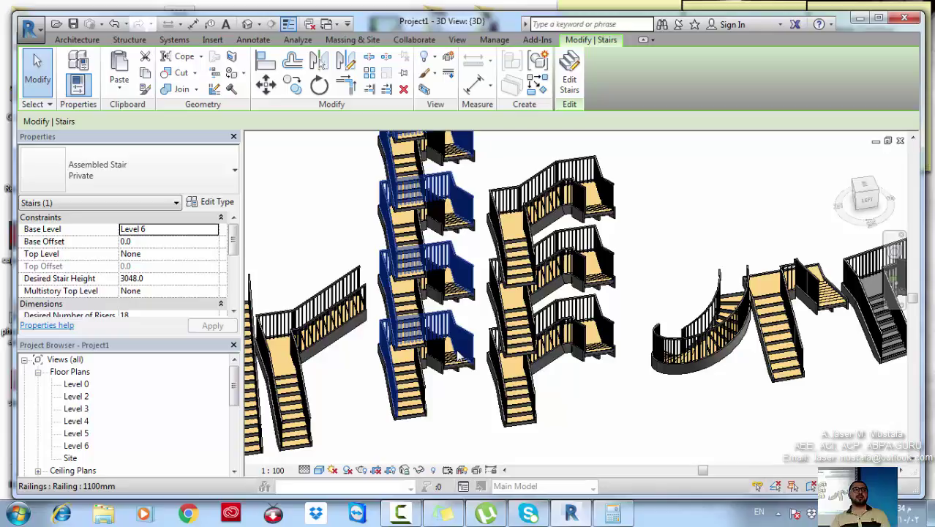
{"action": "left_click", "coordinate": [512, 322]}
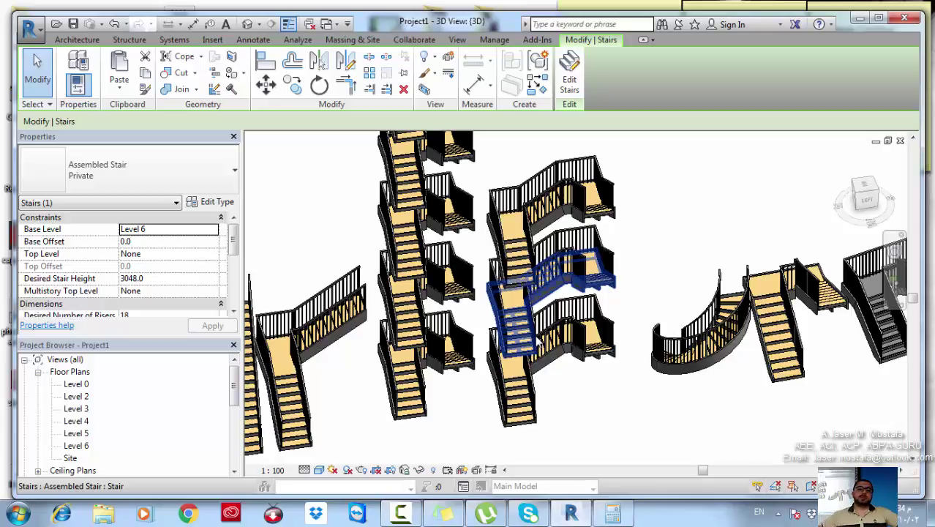
{"action": "scroll", "coordinate": [591, 286], "scroll_direction": "up", "scroll_amount": 2}
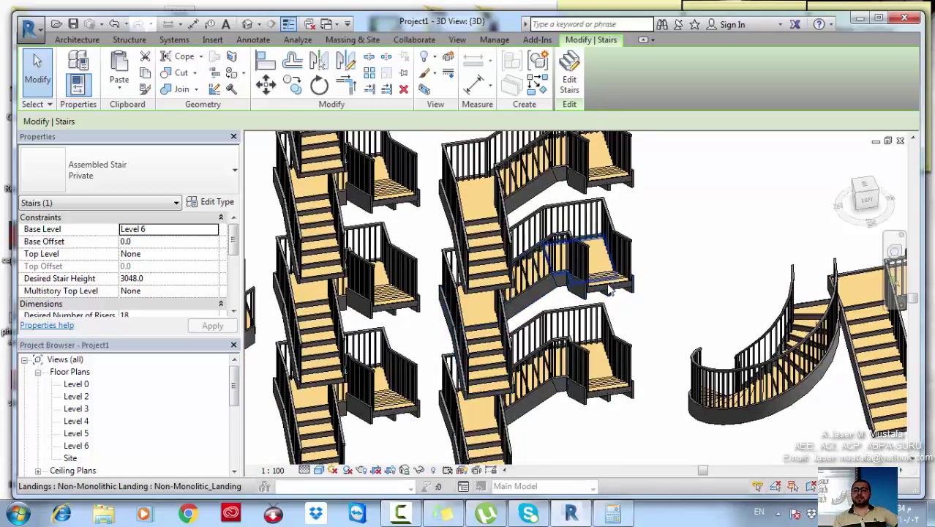
{"action": "left_click", "coordinate": [610, 288]}
{"action": "key", "text": "Tab"}
{"action": "left_click", "coordinate": [615, 291]}
{"action": "double_click", "coordinate": [615, 291]}
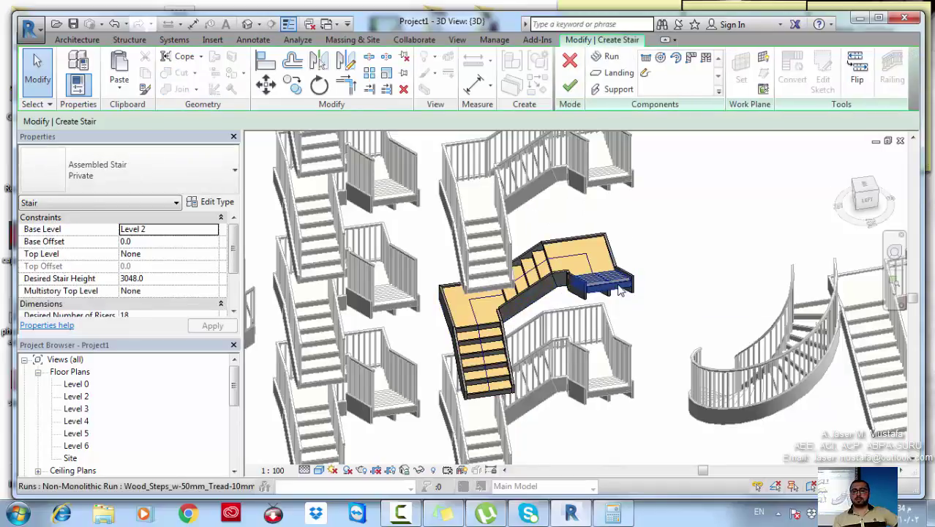
{"action": "left_click", "coordinate": [618, 283]}
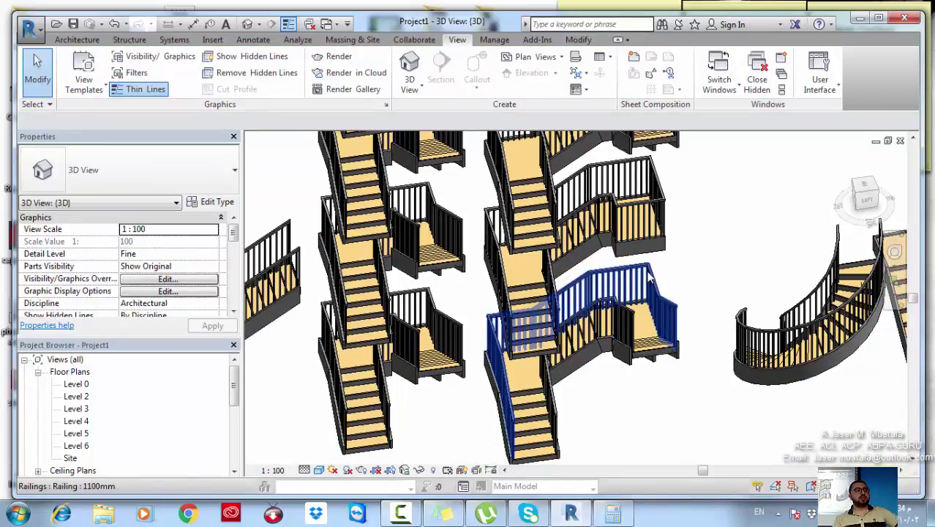
Edit the multistory stair, delete its upper run and finish the stair edit.
{"action": "scroll", "coordinate": [660, 278], "scroll_direction": "down", "scroll_amount": 2}
{"action": "middle_click_drag", "start_coordinate": [660, 279], "coordinate": [655, 329]}
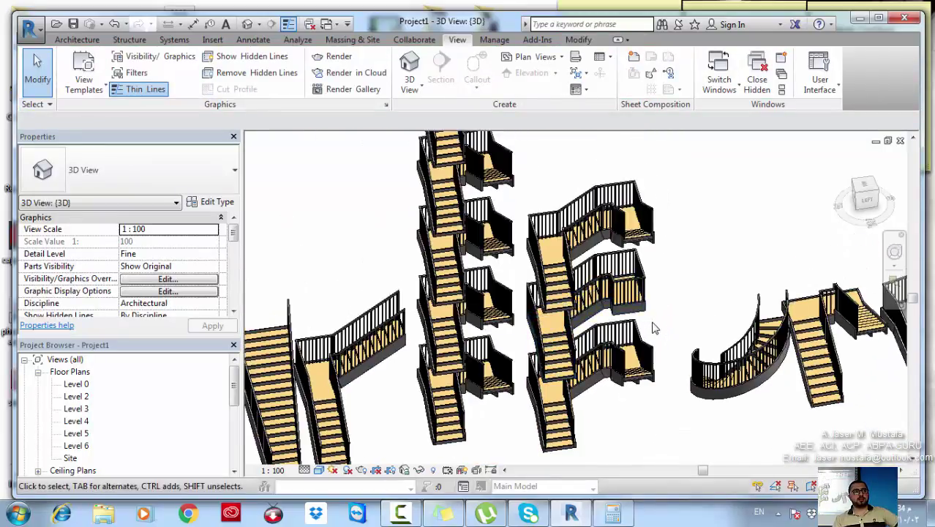
{"action": "left_click", "coordinate": [484, 388]}
{"action": "double_click", "coordinate": [497, 408]}
{"action": "left_click", "coordinate": [504, 384]}
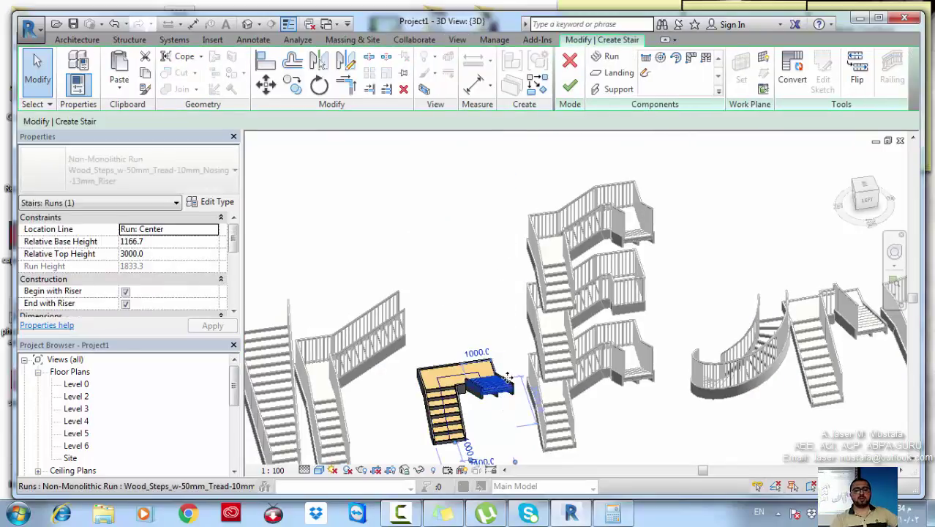
{"action": "key", "text": "Delete"}
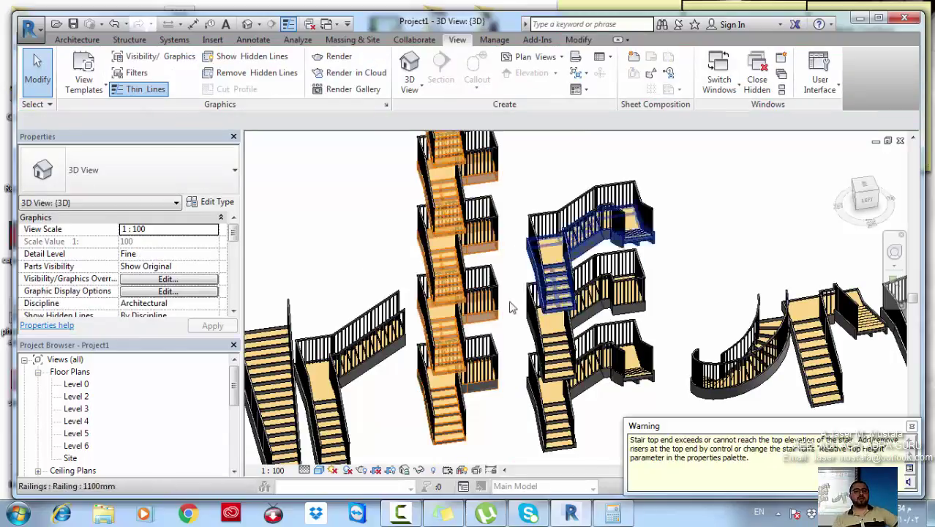
{"action": "left_click", "coordinate": [352, 306]}
Compare the multistory stair with the pasted copies, and inspect the outer railing and the stair of the Level 3 copy.
{"action": "scroll", "coordinate": [352, 306], "scroll_direction": "down", "scroll_amount": 2}
{"action": "middle_click_drag", "start_coordinate": [352, 306], "coordinate": [350, 339]}
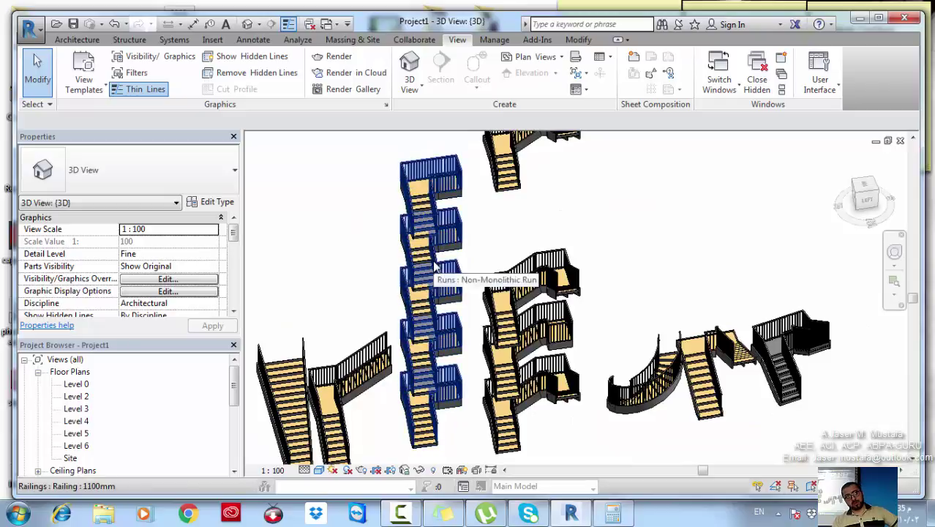
{"action": "middle_click_drag", "start_coordinate": [462, 358], "coordinate": [457, 342]}
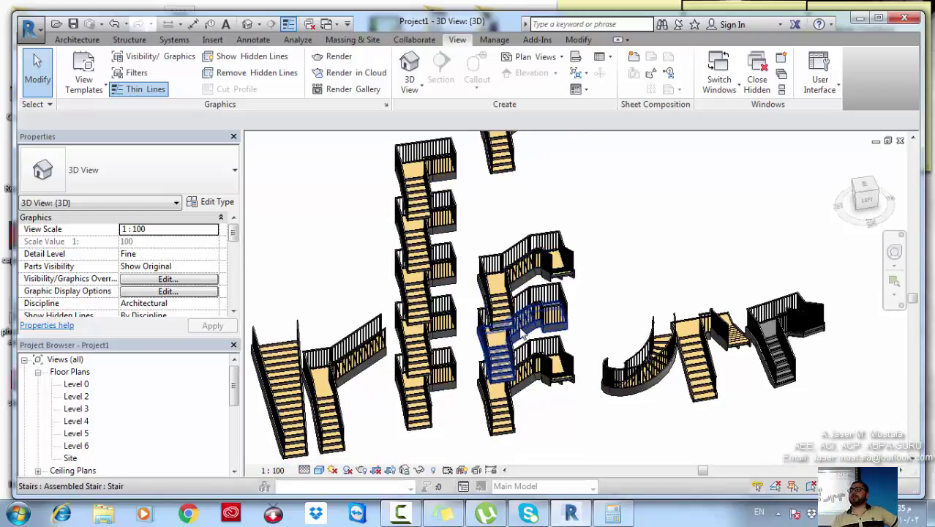
{"action": "middle_click_drag", "start_coordinate": [520, 334], "coordinate": [515, 318]}
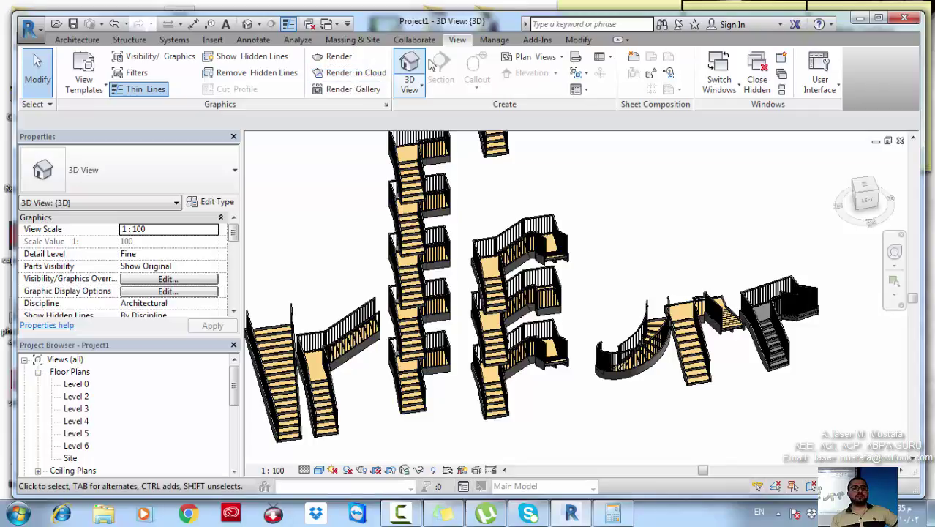
{"action": "left_click", "coordinate": [77, 39]}
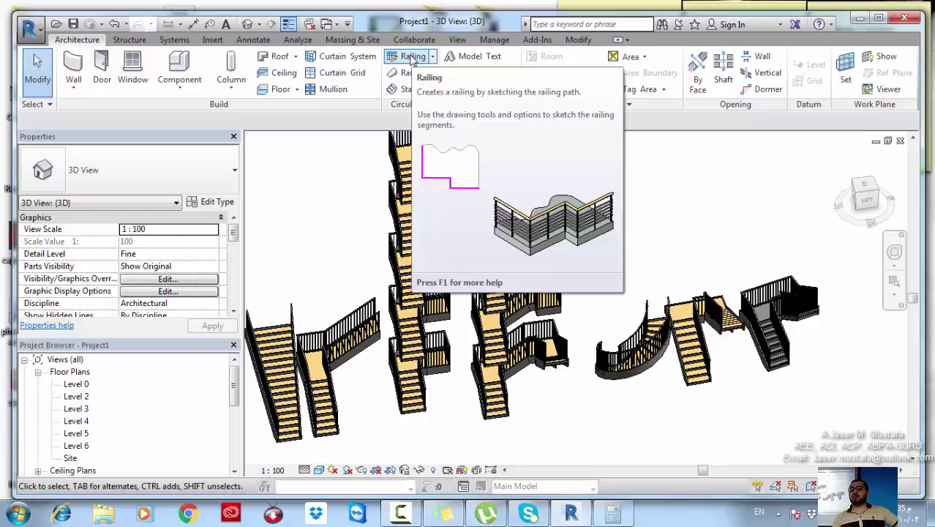
{"action": "scroll", "coordinate": [526, 235], "scroll_direction": "up", "scroll_amount": 5}
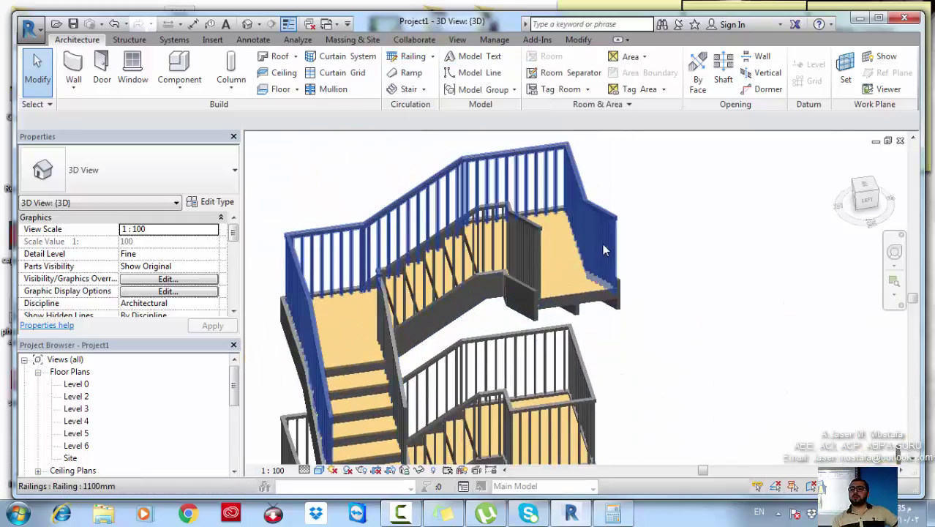
{"action": "left_click", "coordinate": [603, 251]}
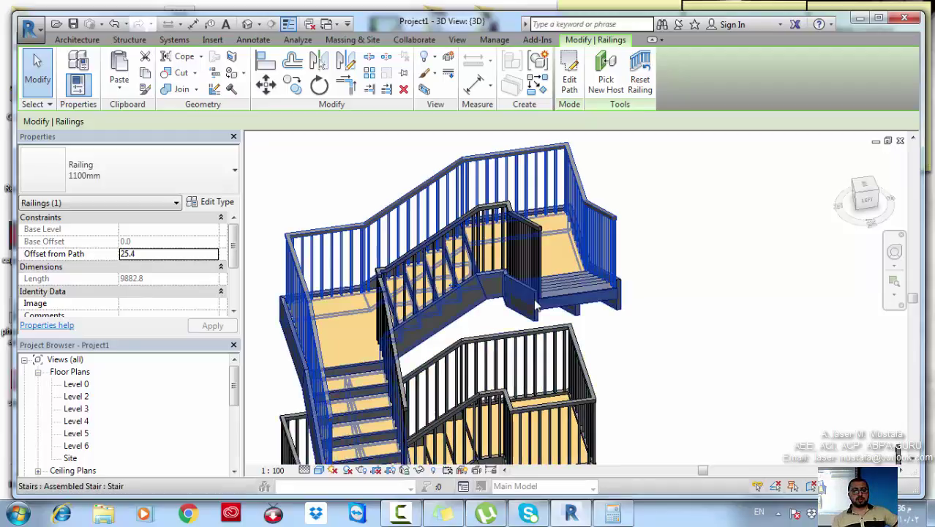
{"action": "left_click", "coordinate": [534, 313]}
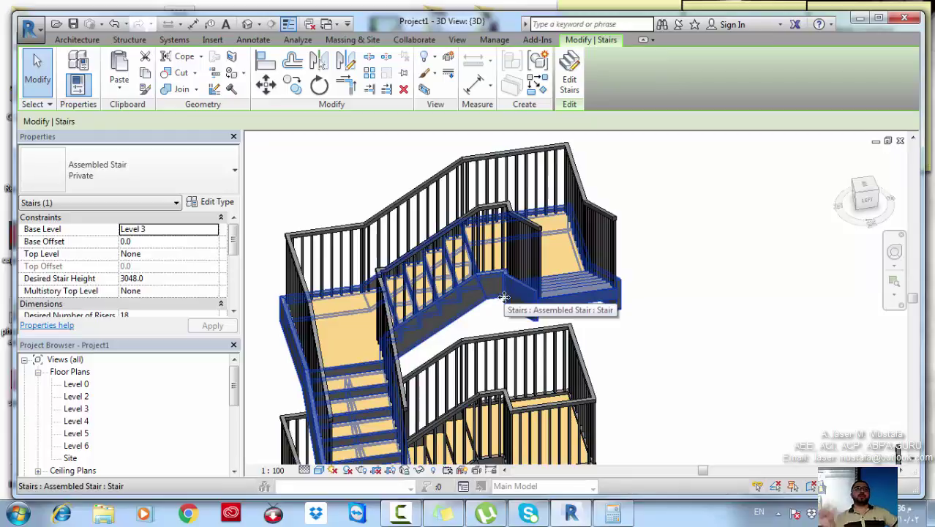